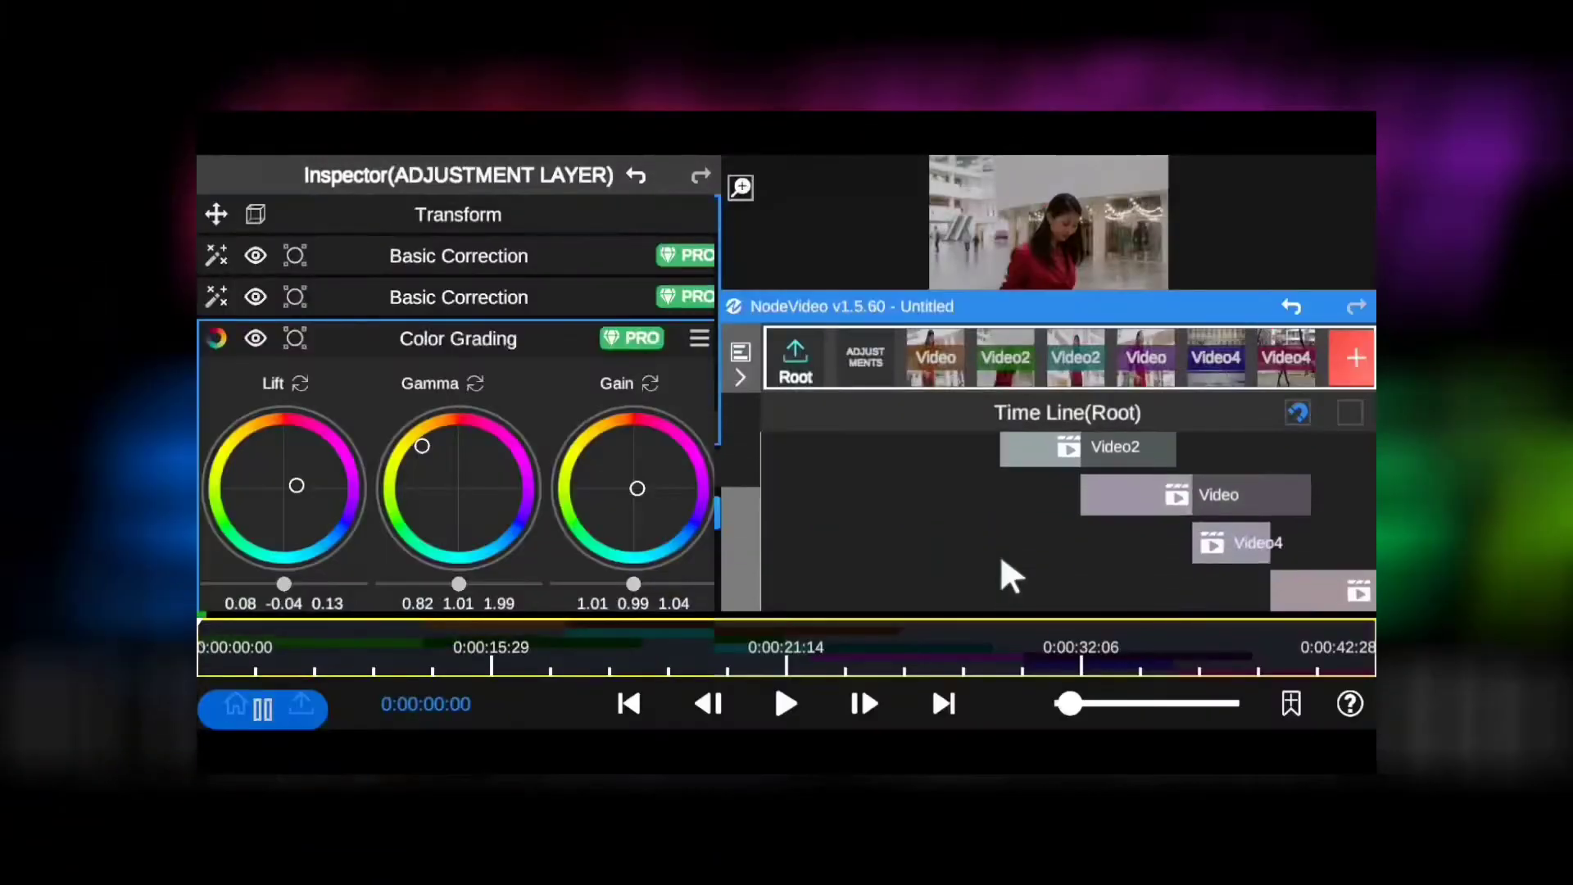
# Scroll through the root timeline to review the six video clips and the 1920×1080, 30 FPS project settings
pyautogui.scroll(3, 1001, 561)
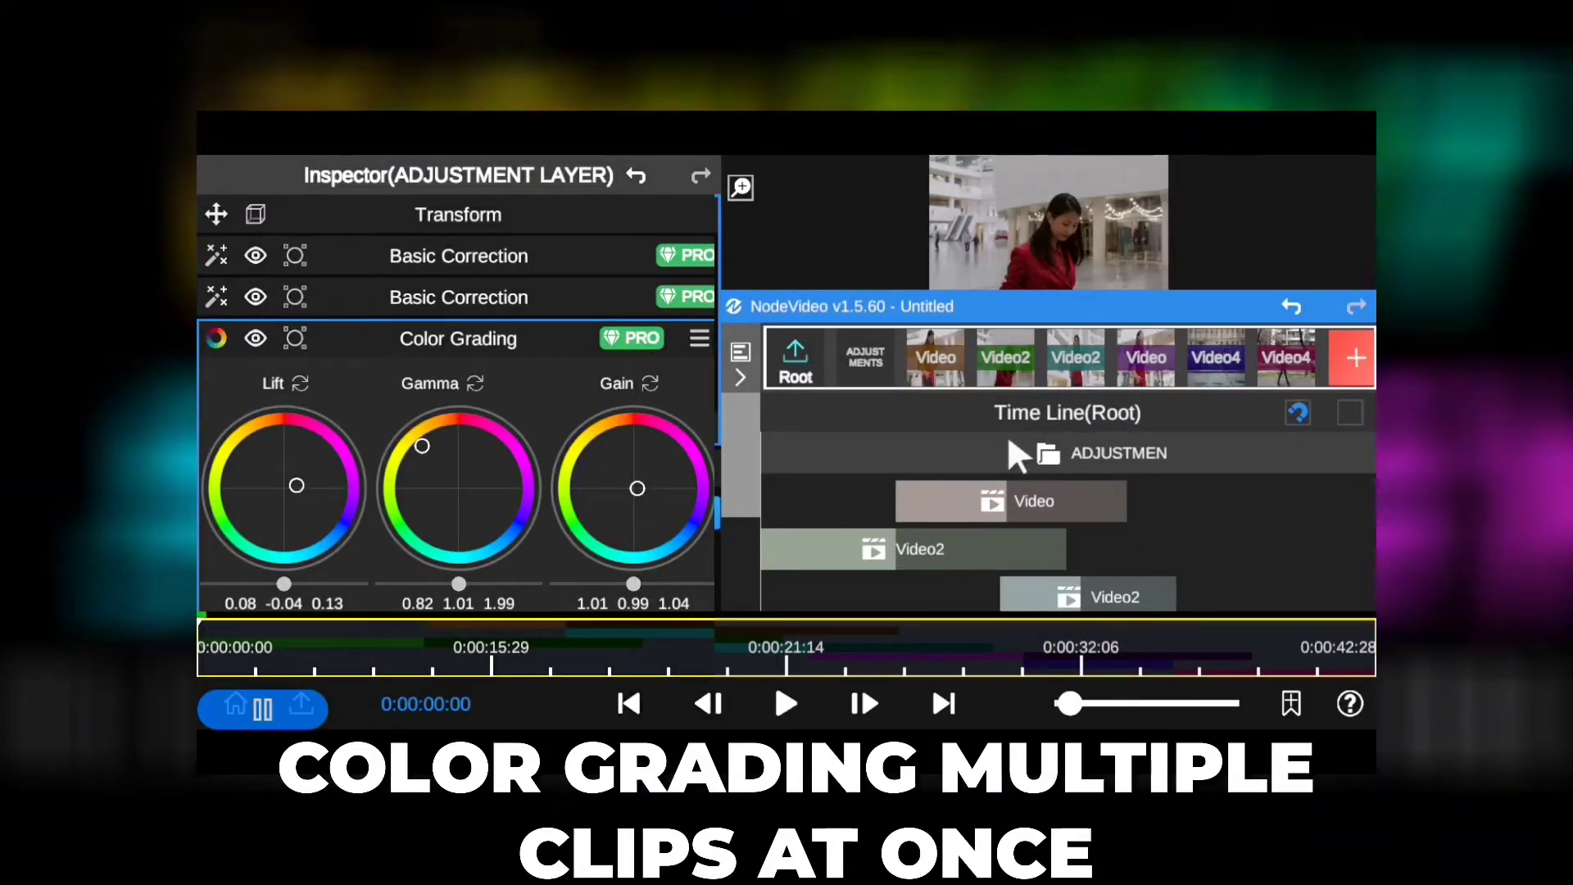
pyautogui.scroll(-2, 1016, 528)
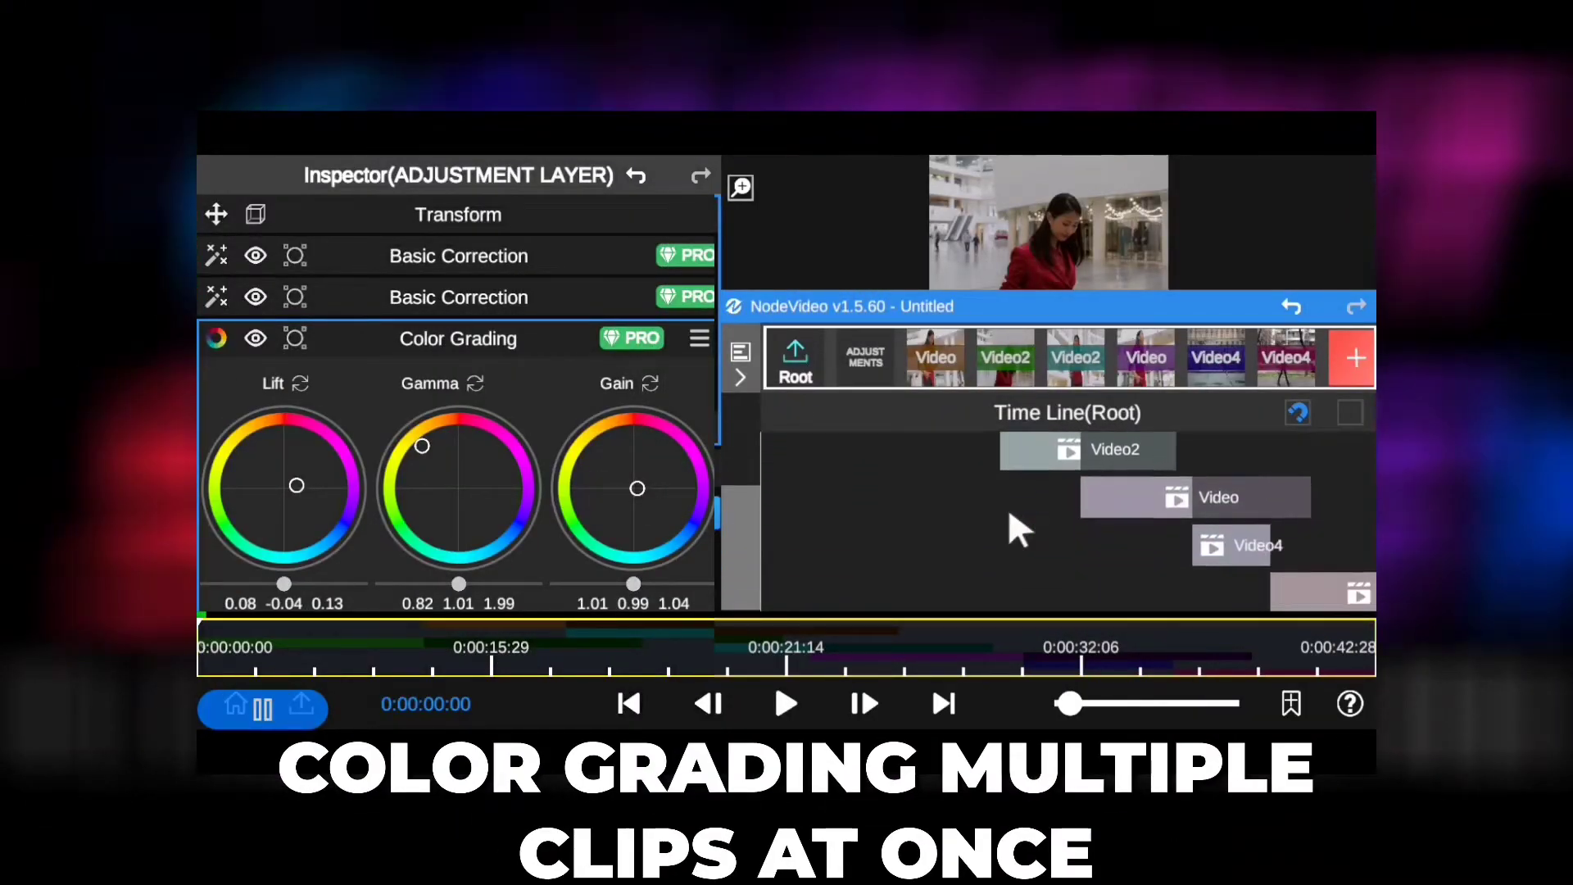
pyautogui.scroll(2, 1016, 528)
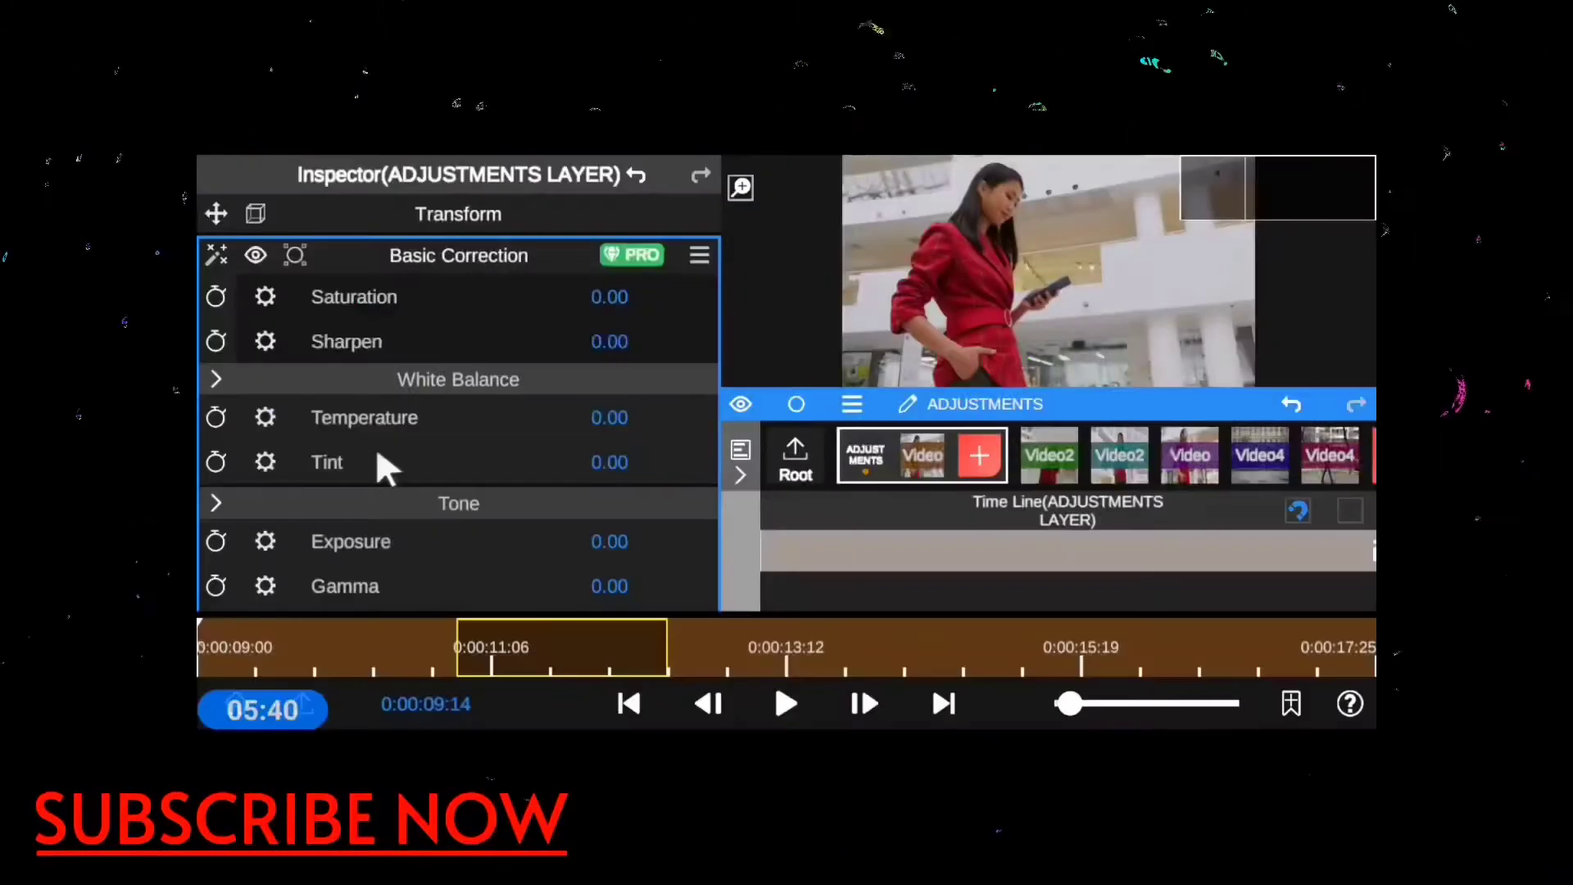
pyautogui.scroll(-4, 377, 456)
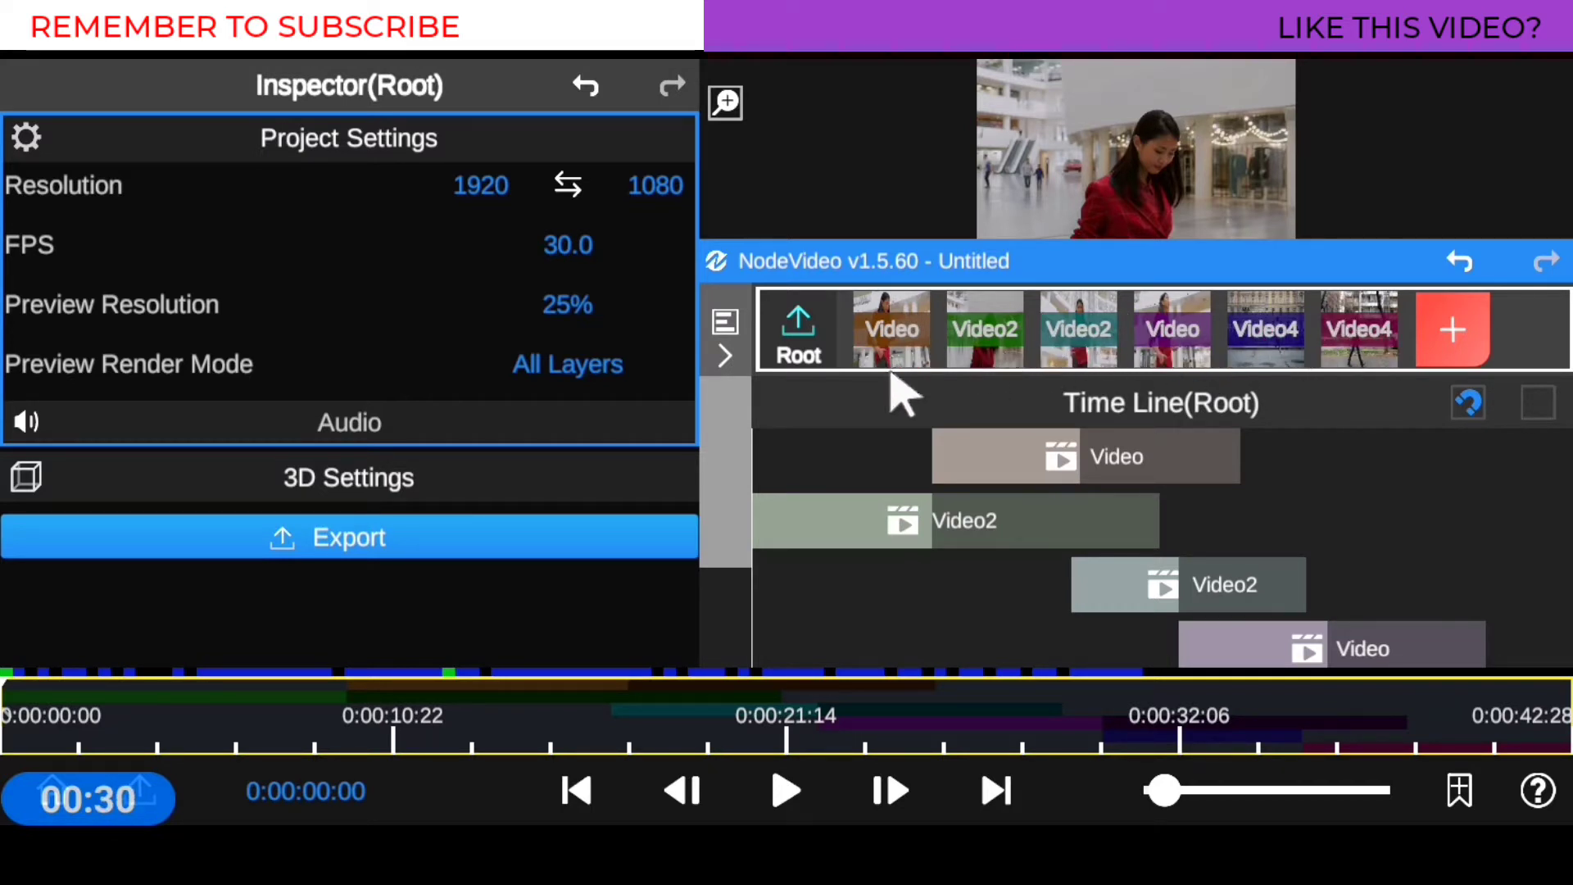
# Inspect the Video2 and Video clips, ending on the Video2 clip that starts at 0:00:16:21
pyautogui.click(856, 550)
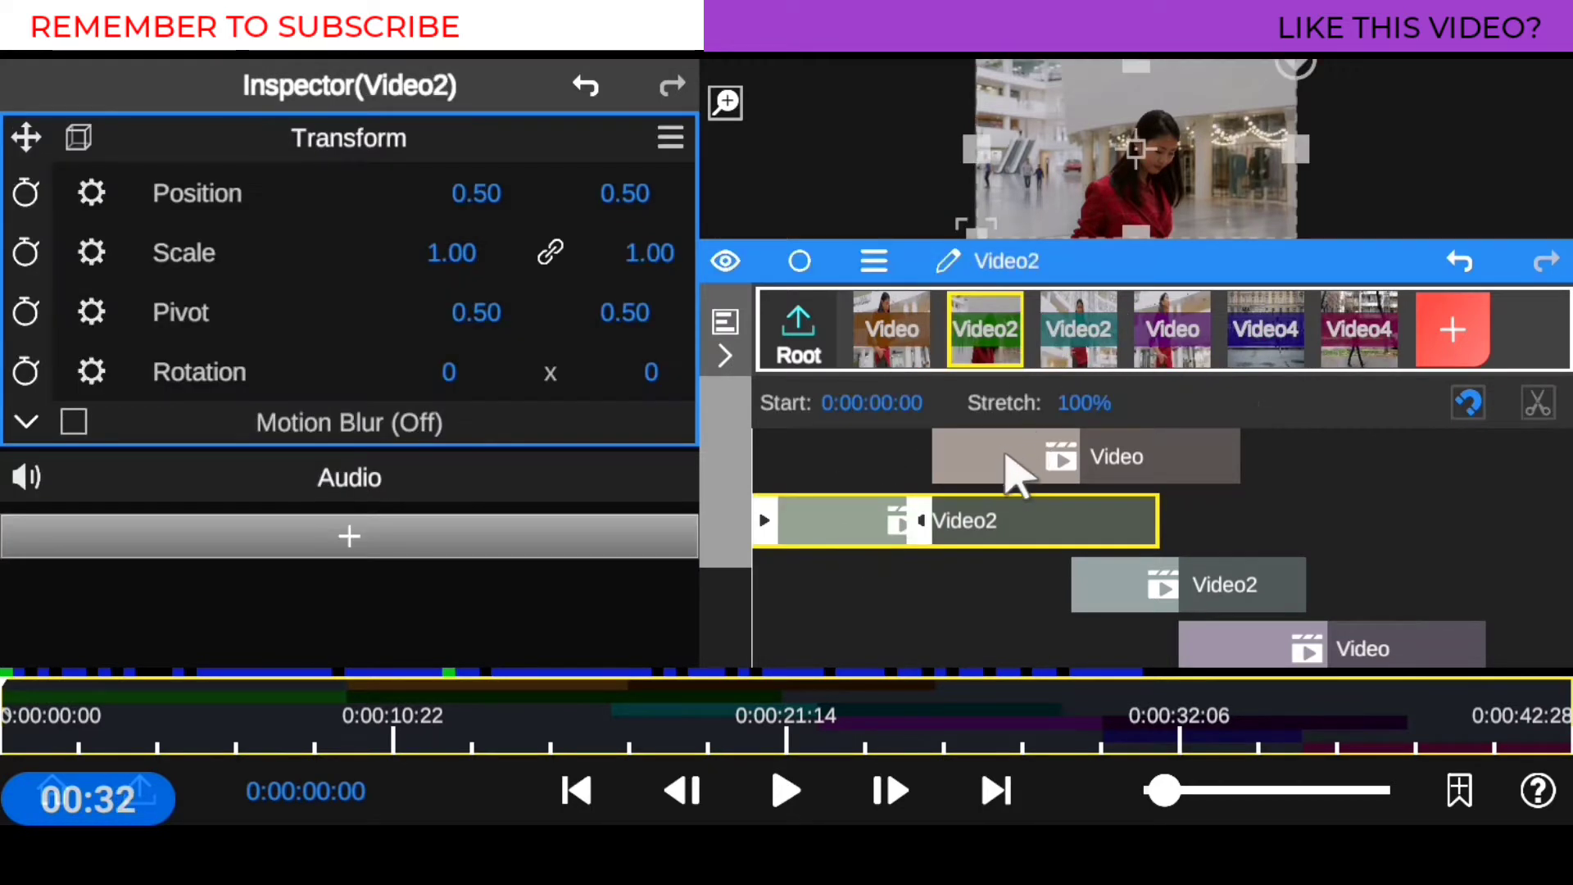
pyautogui.click(1006, 455)
pyautogui.click(1148, 582)
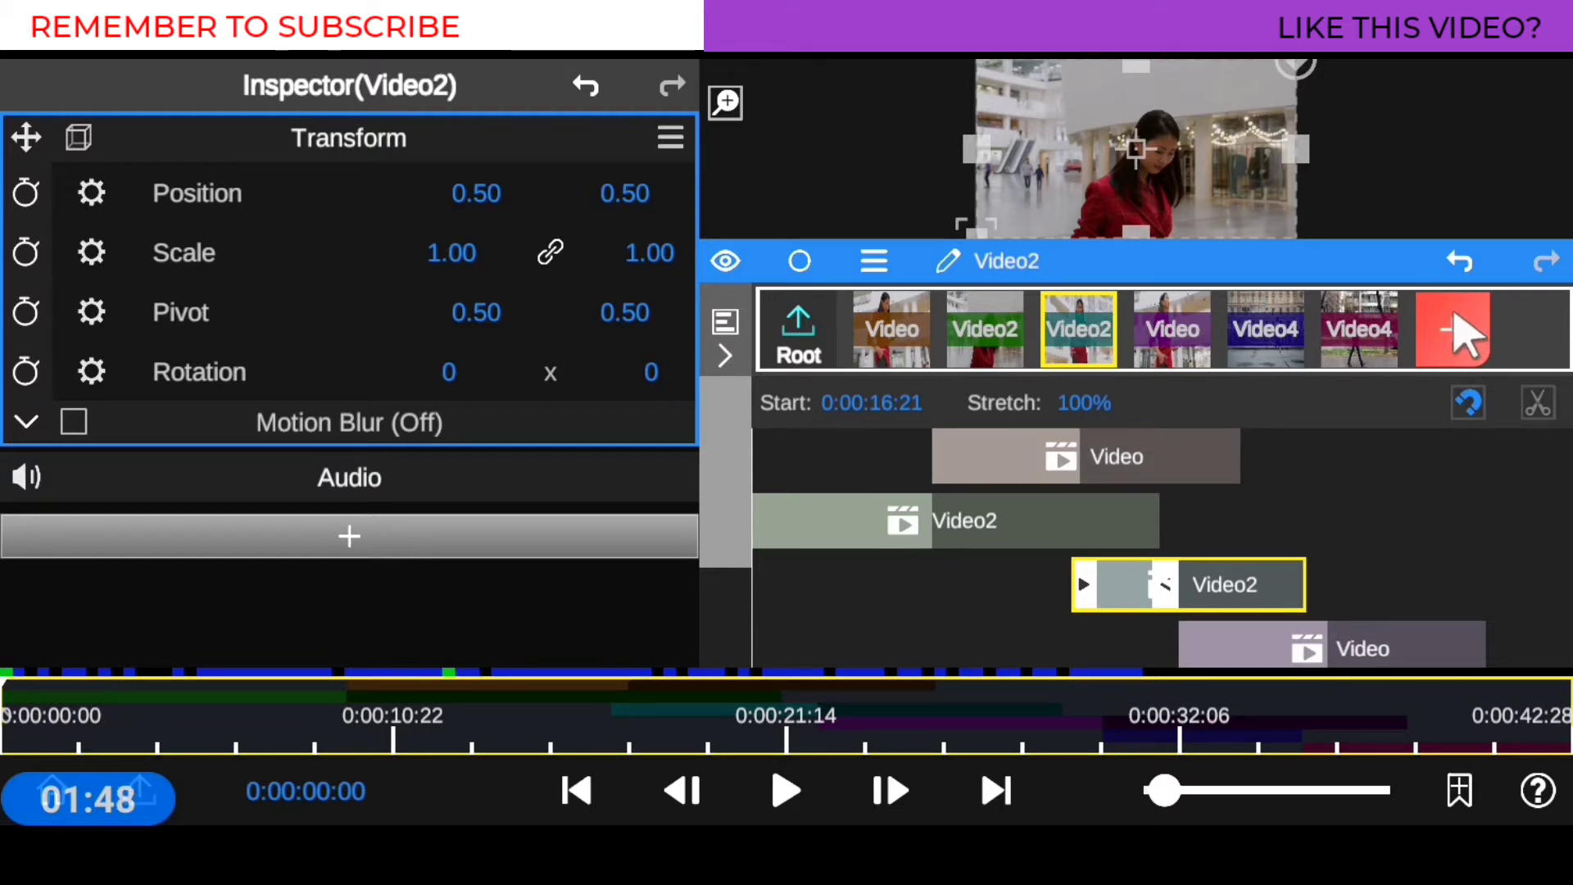
# Add a Group node and replace its default name with ADJUSTMENTS LAYER
pyautogui.click(1456, 321)
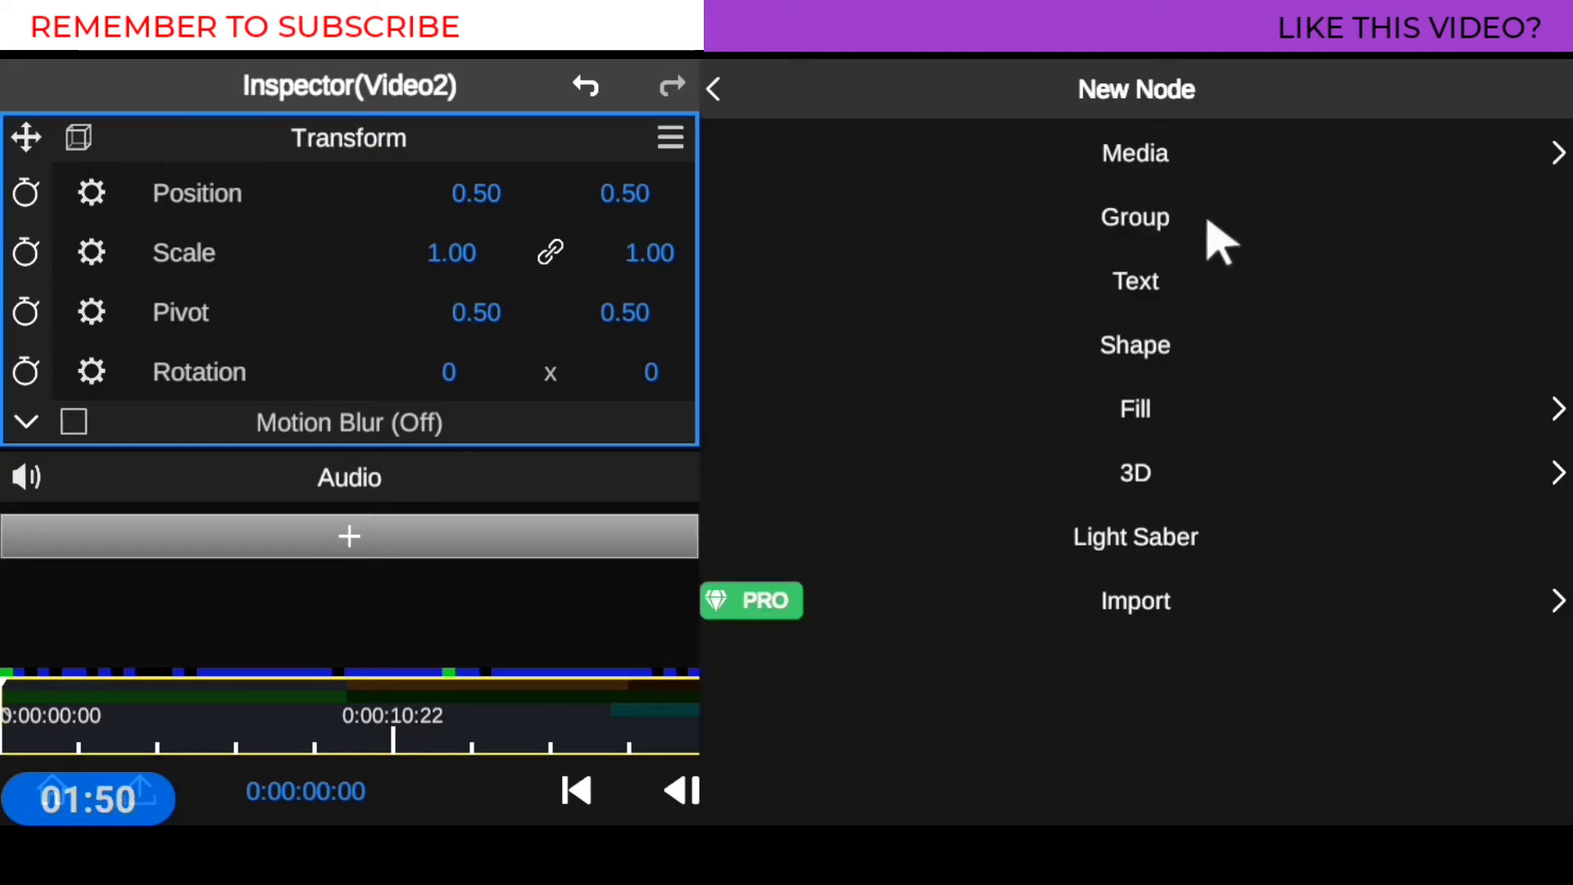
pyautogui.click(1122, 216)
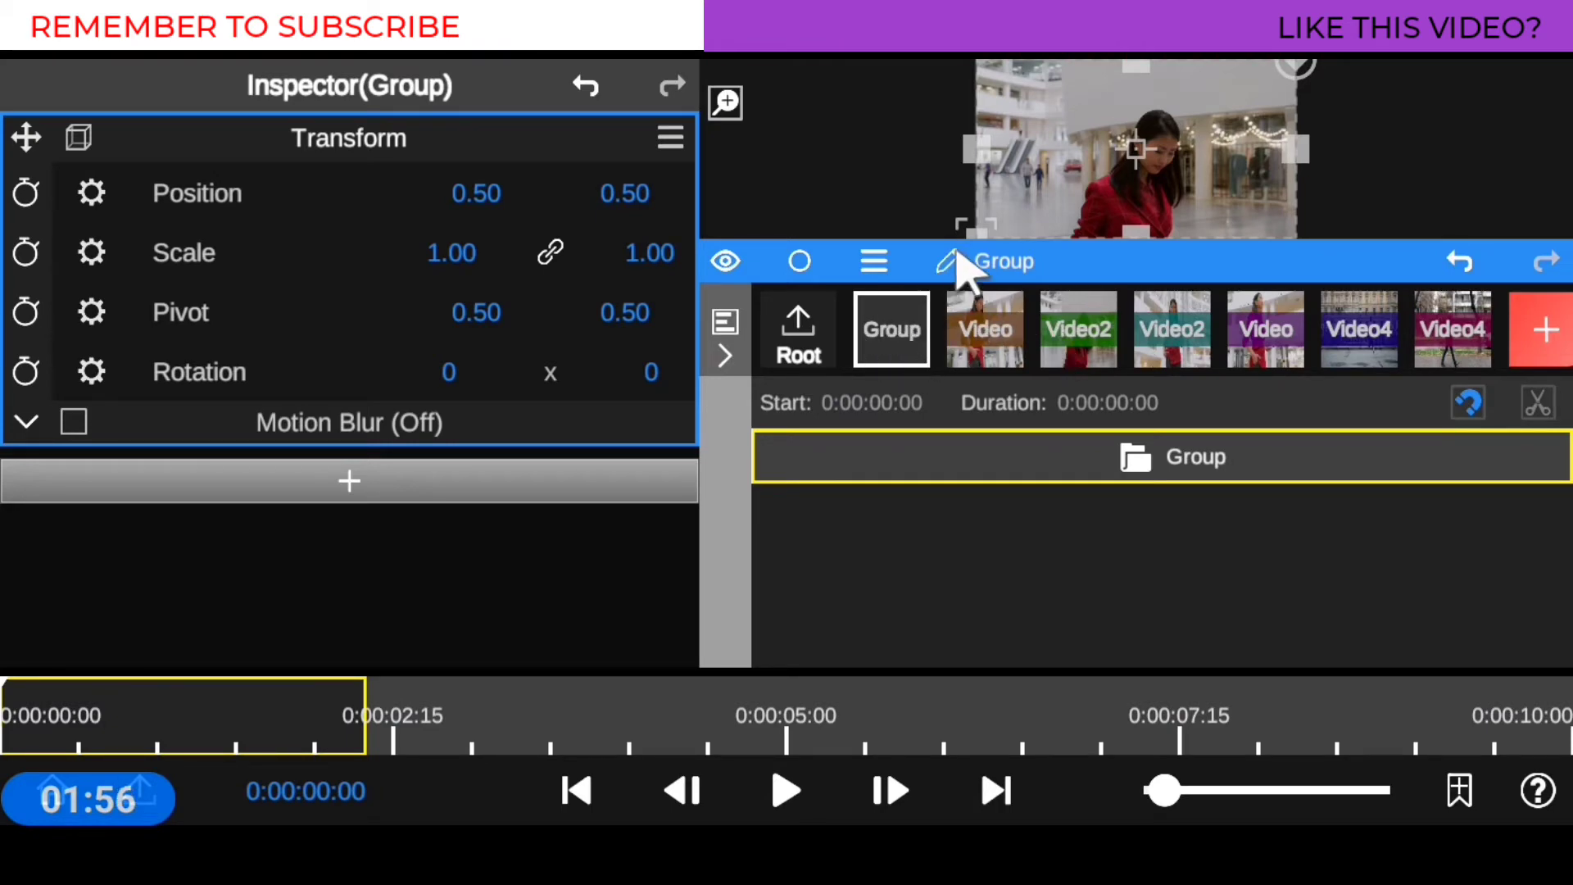
pyautogui.click(951, 258)
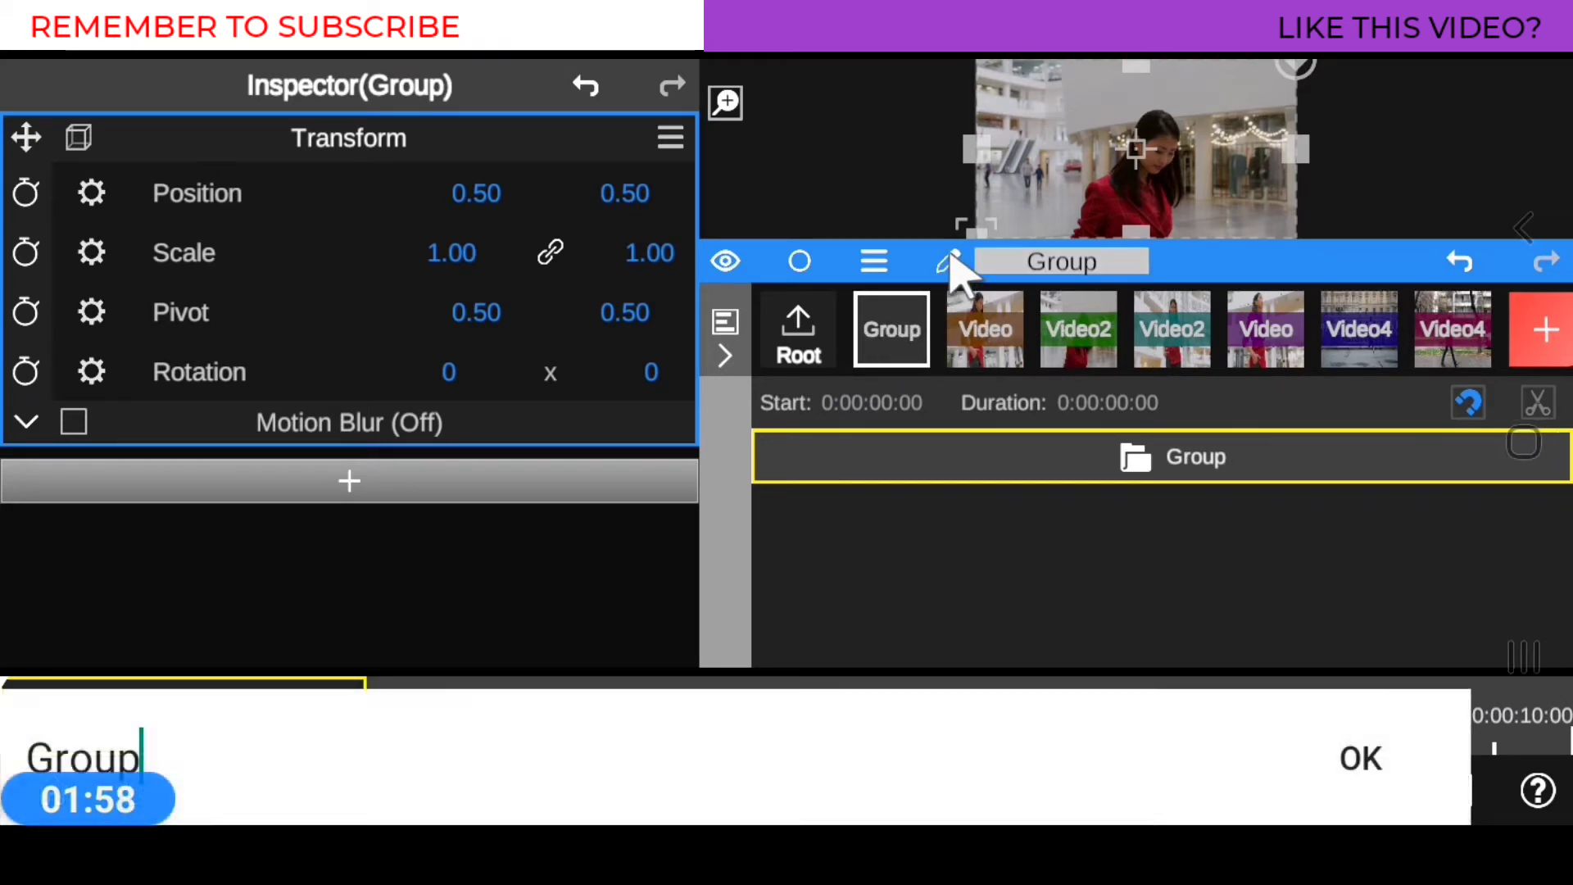
pyautogui.press('BackSpace')
pyautogui.press('BackSpace')
pyautogui.press('BackSpace')
pyautogui.press('BackSpace')
pyautogui.press('BackSpace')
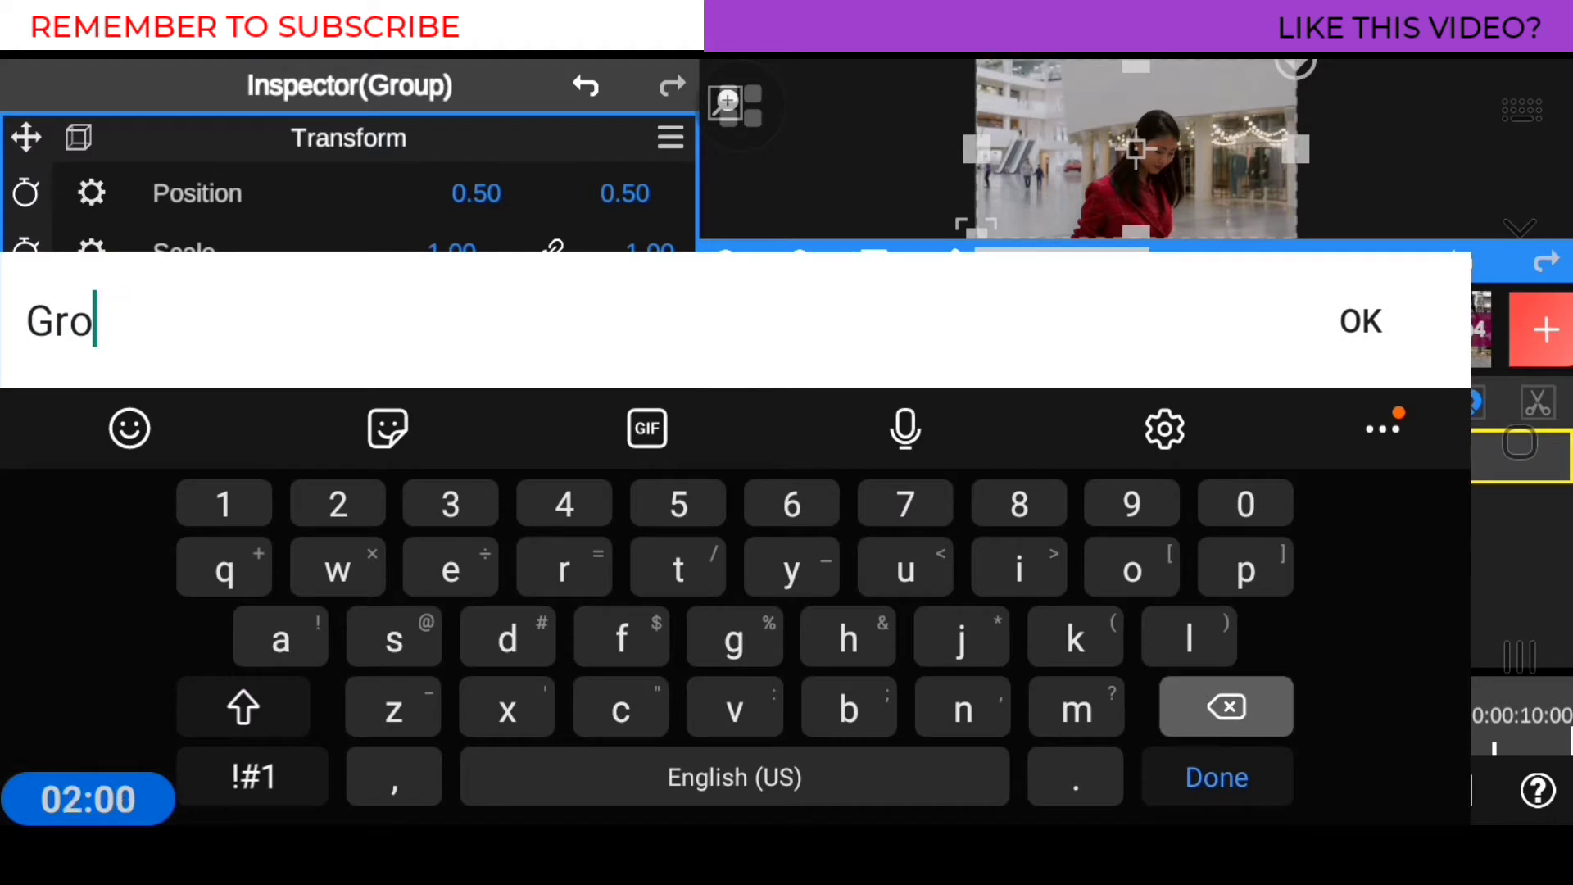
pyautogui.write('AD')
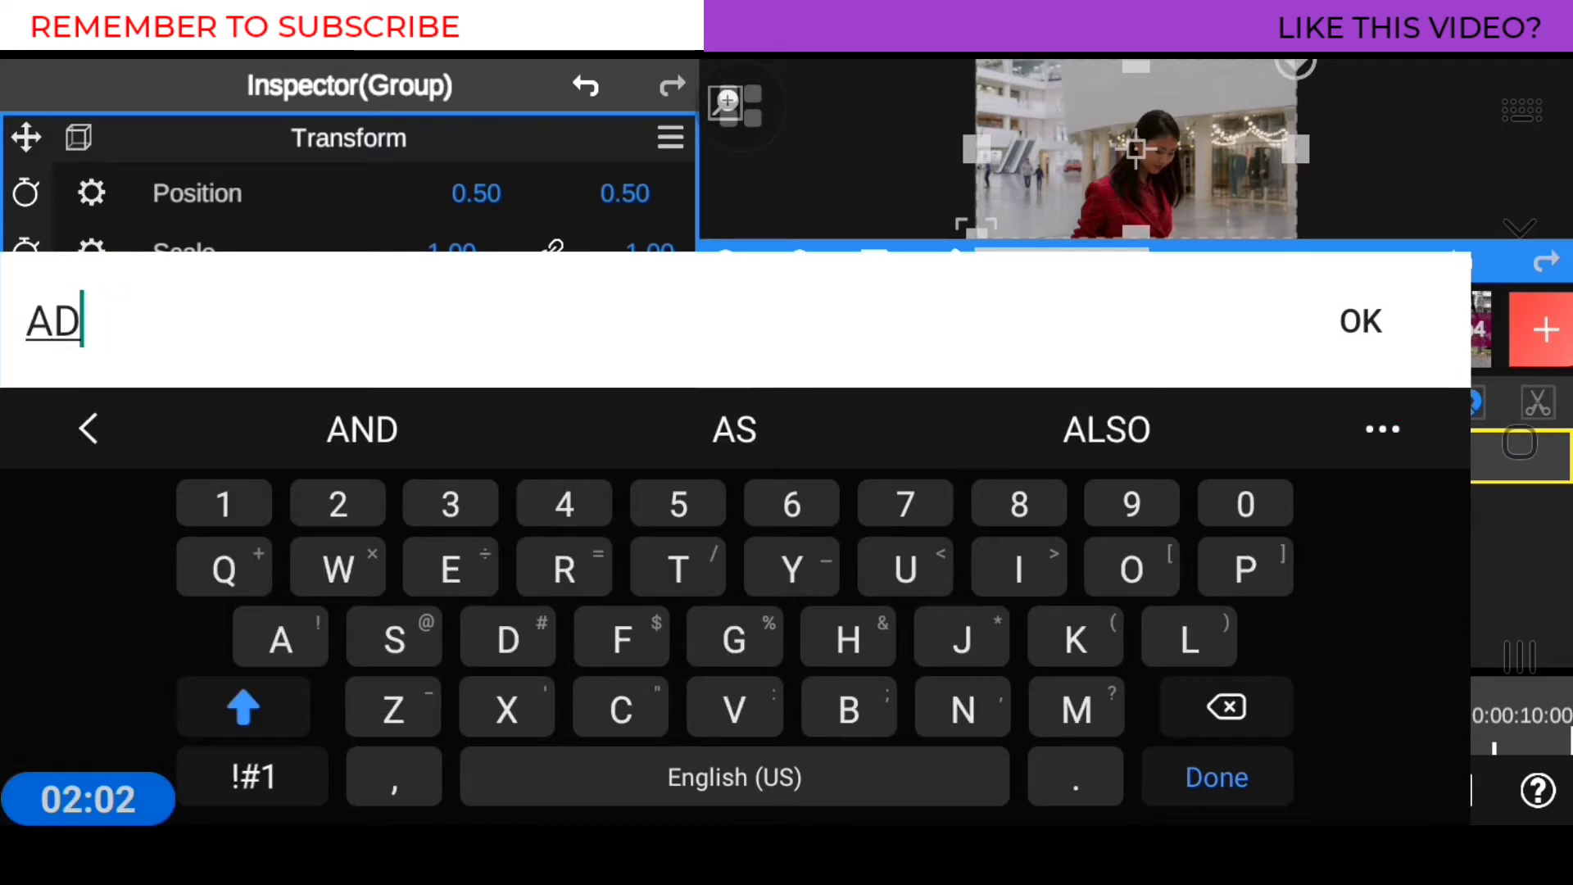
pyautogui.write('J')
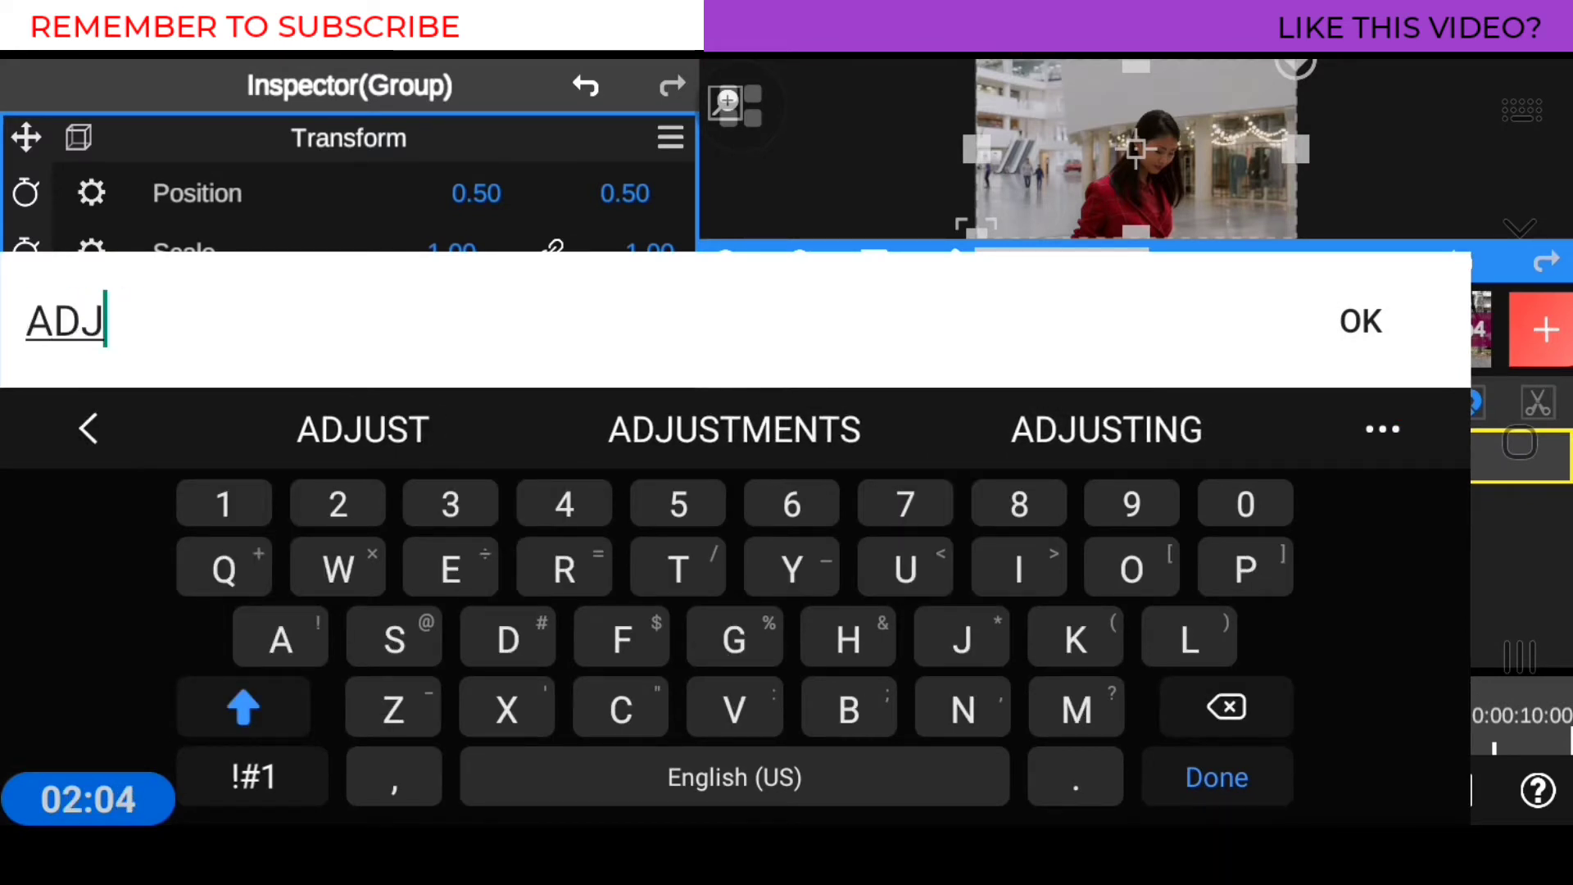
pyautogui.click(734, 429)
pyautogui.write('LA')
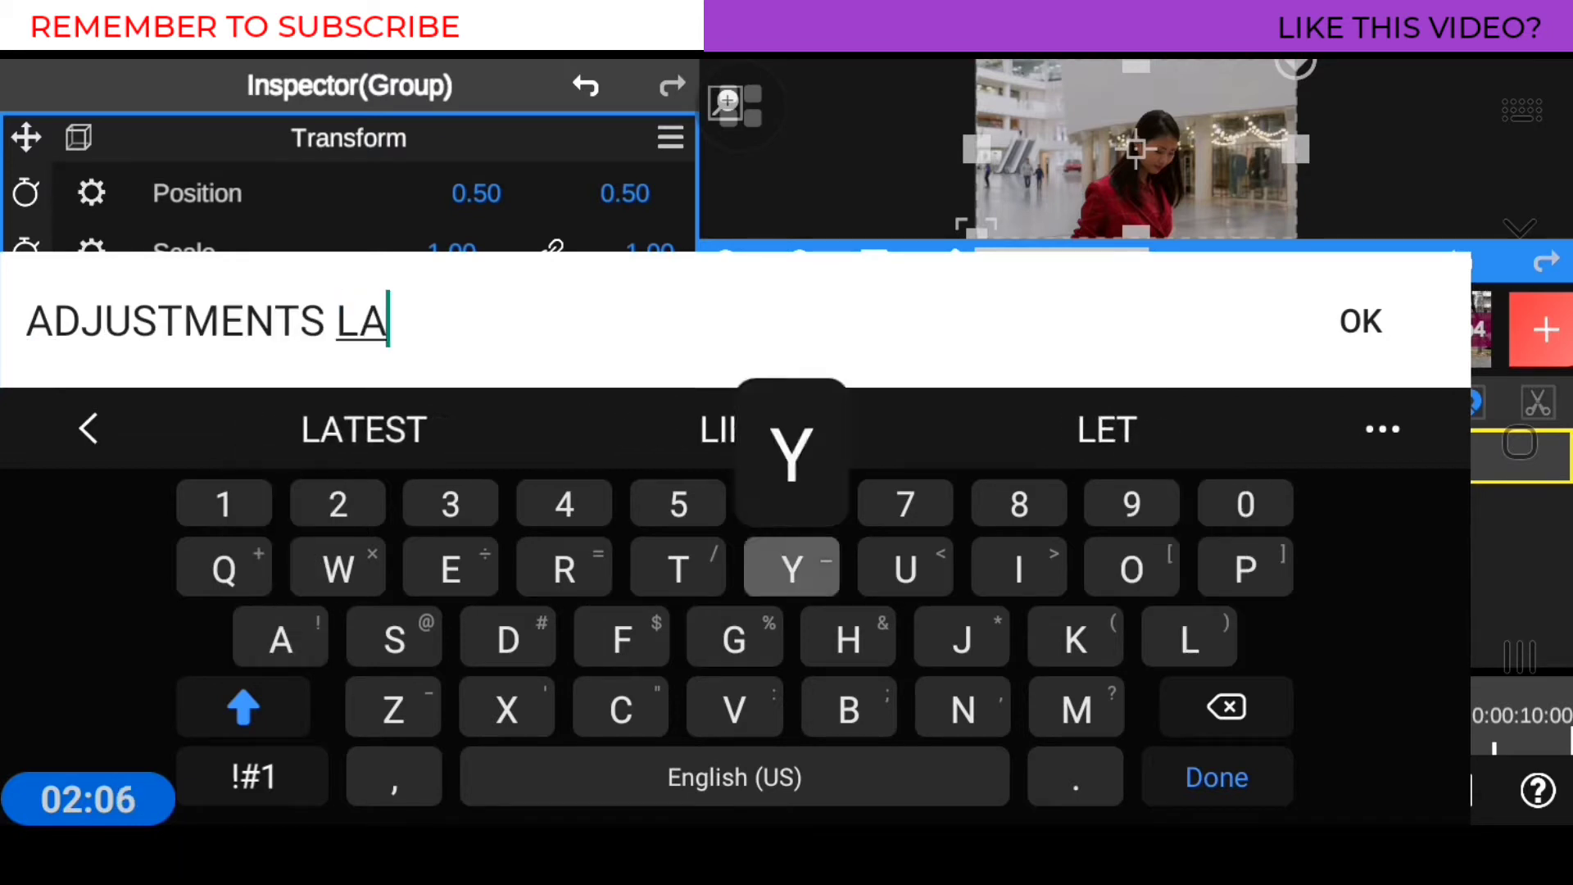
pyautogui.write('Y')
pyautogui.click(363, 428)
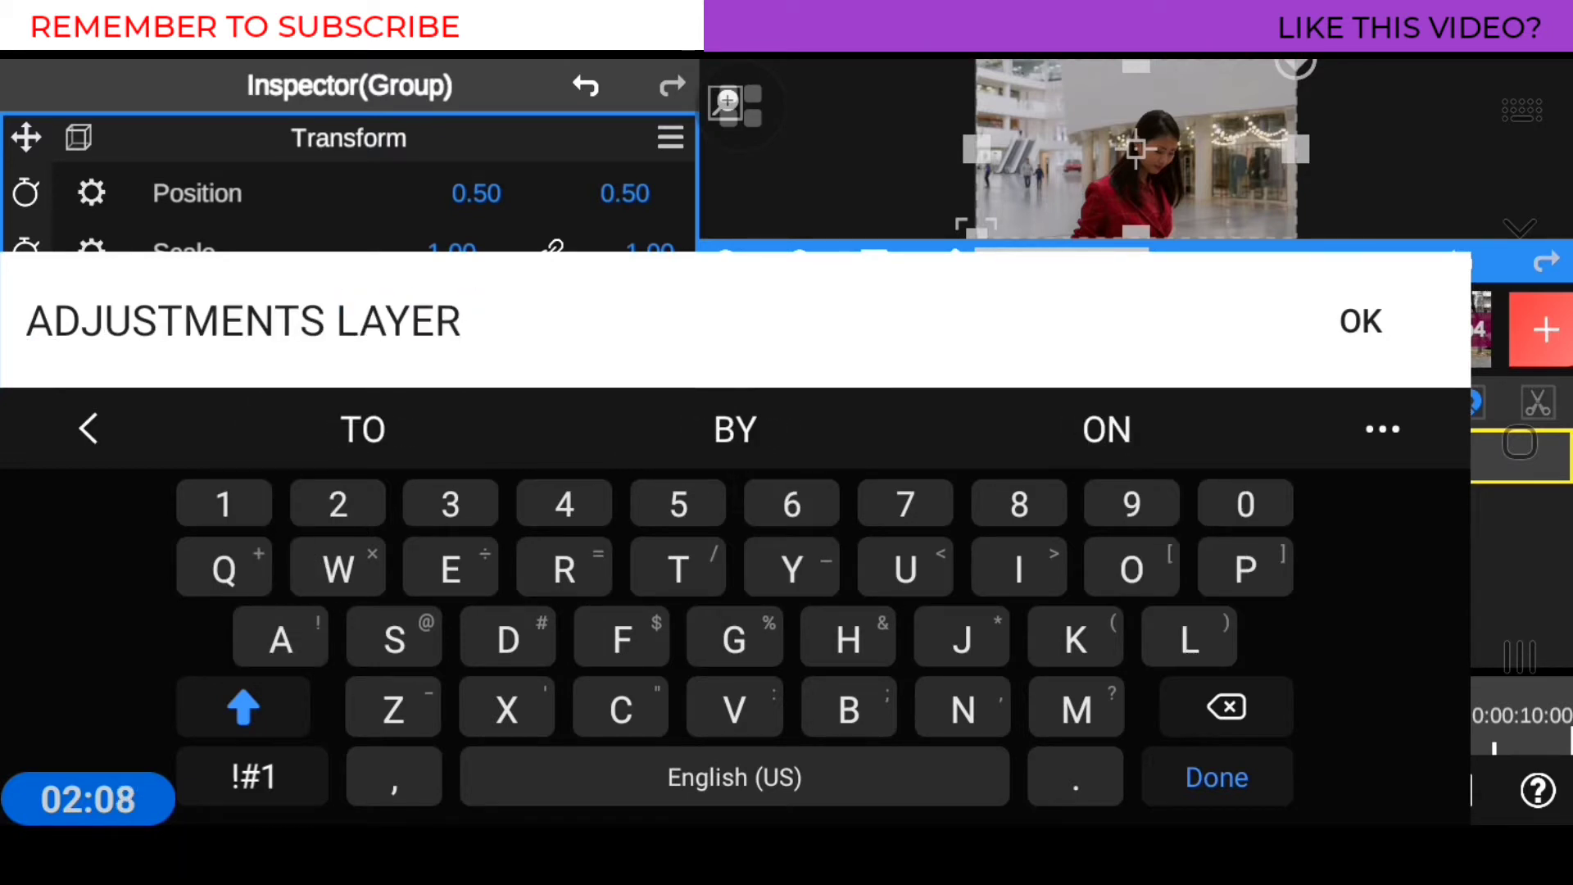
pyautogui.press('Escape')
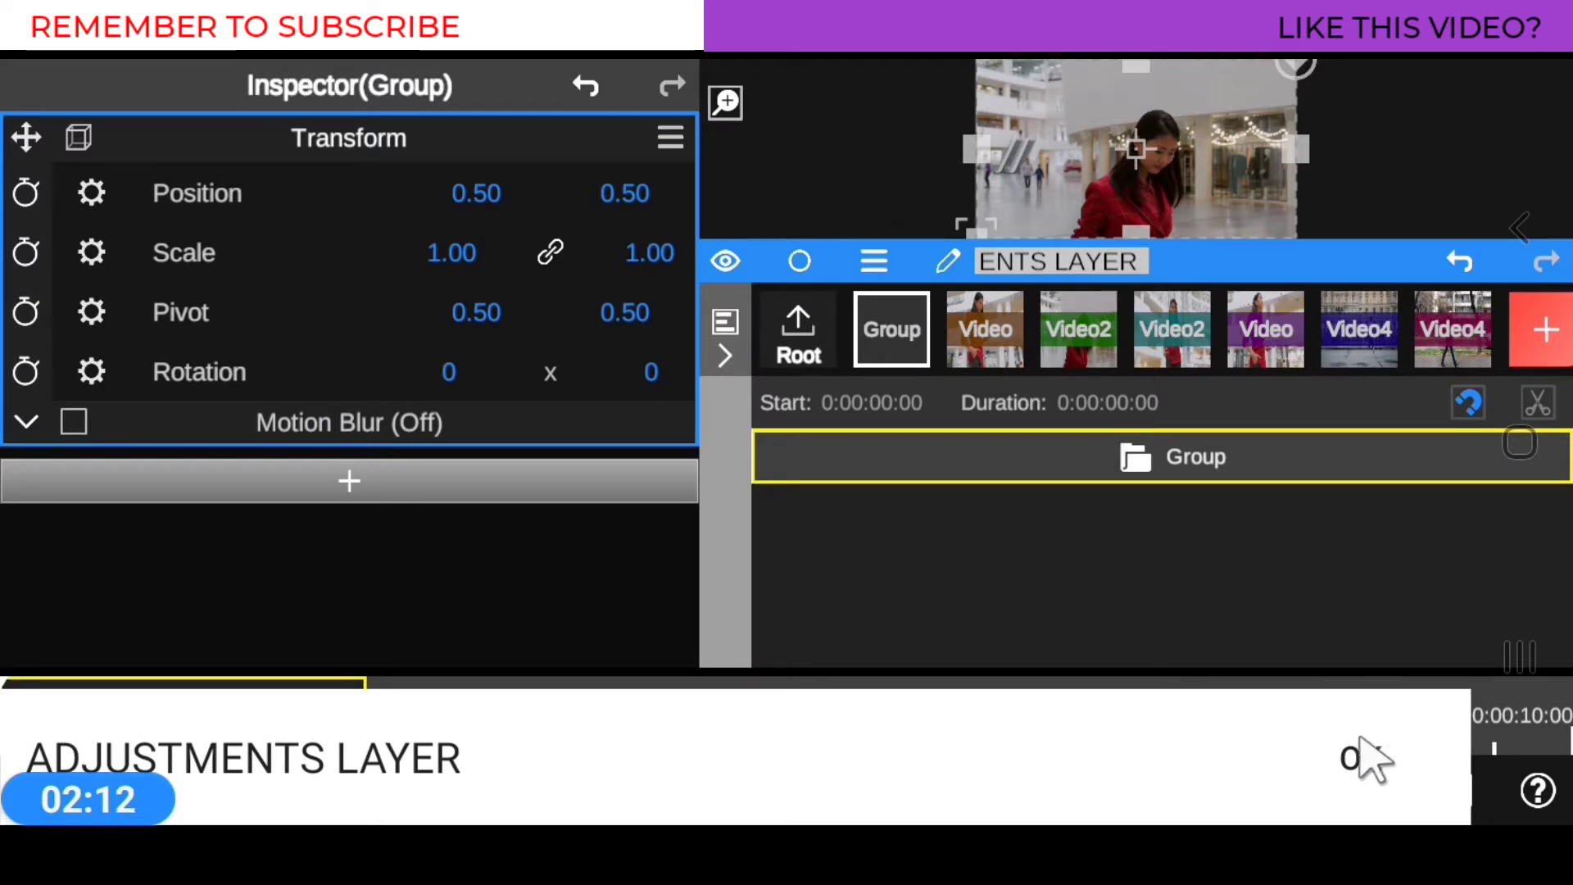
# Confirm the ADJUSTMENTS LAYER name and view Time Line(Root) with the group as the top track
pyautogui.click(1360, 760)
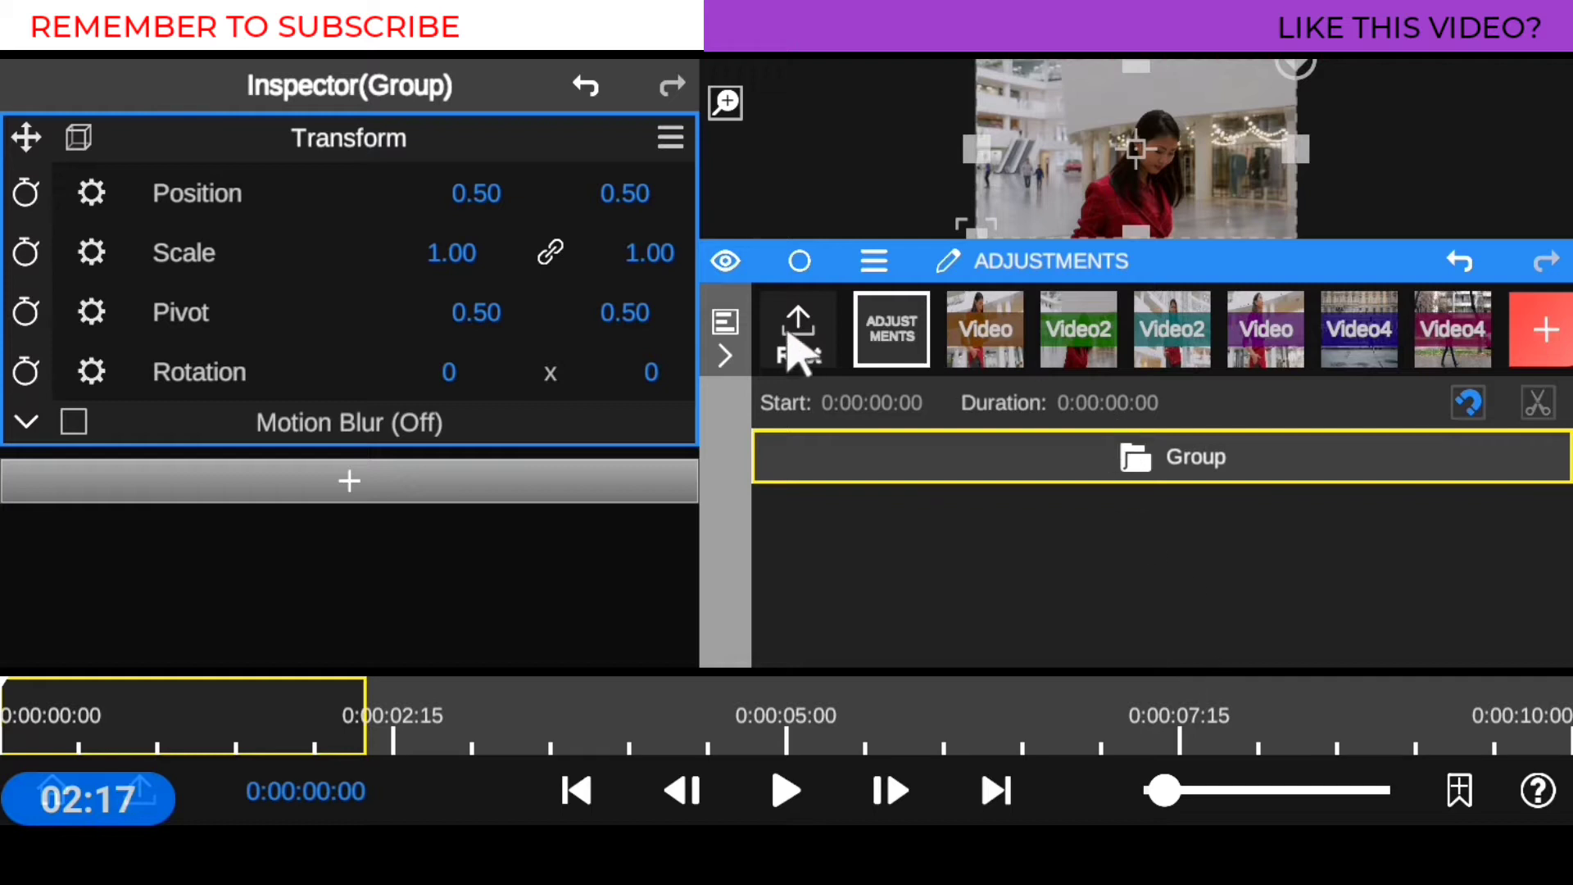
pyautogui.click(785, 328)
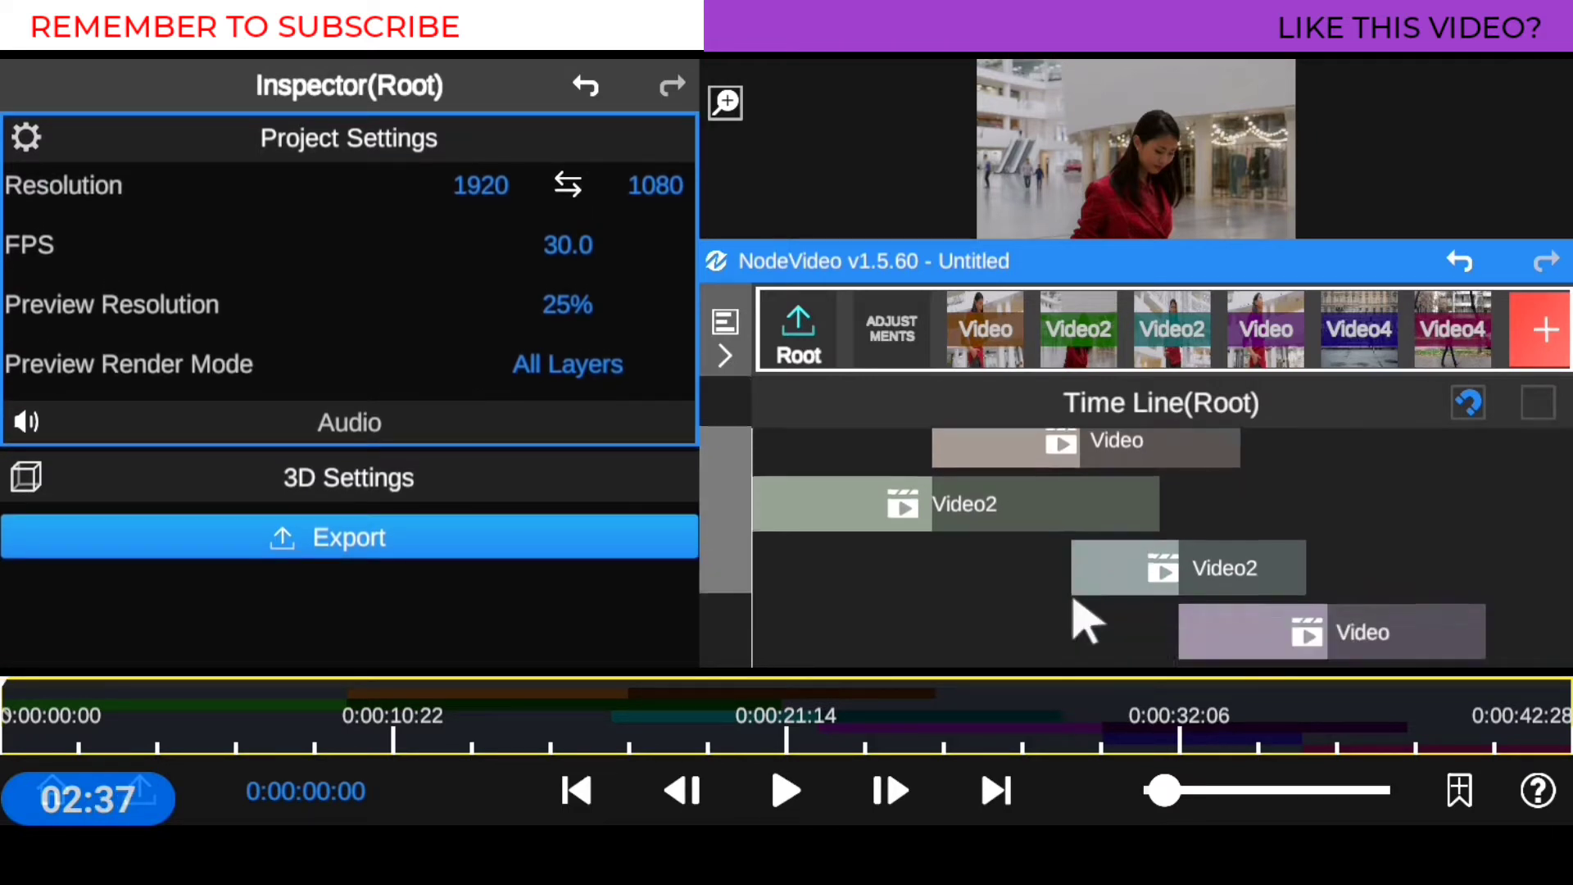
pyautogui.scroll(-2, 1079, 619)
pyautogui.scroll(3, 1083, 621)
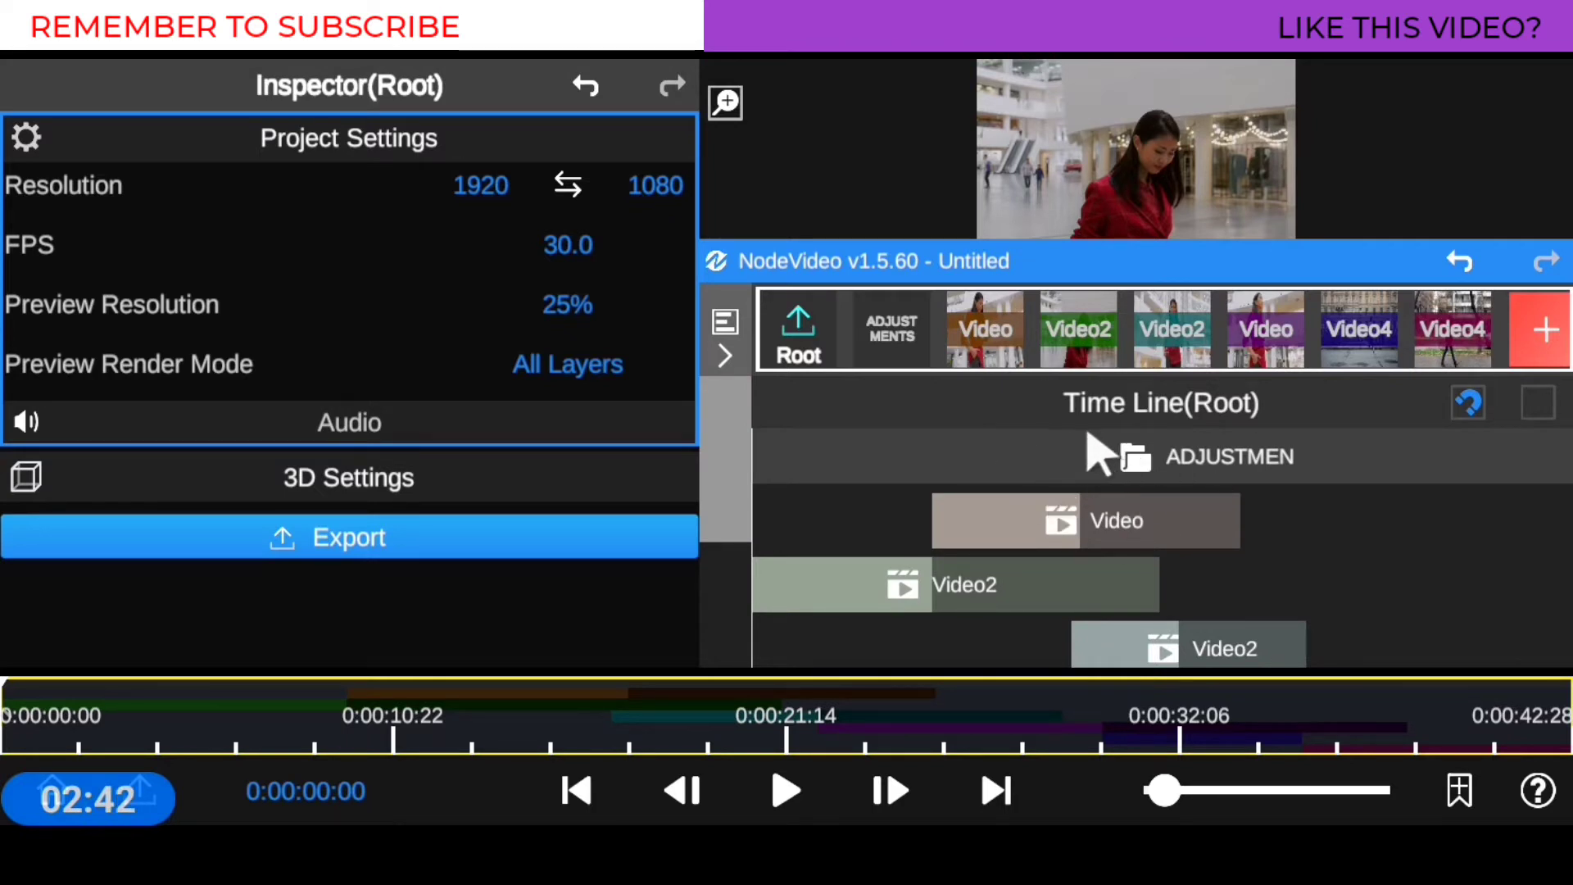
pyautogui.scroll(-3, 1096, 562)
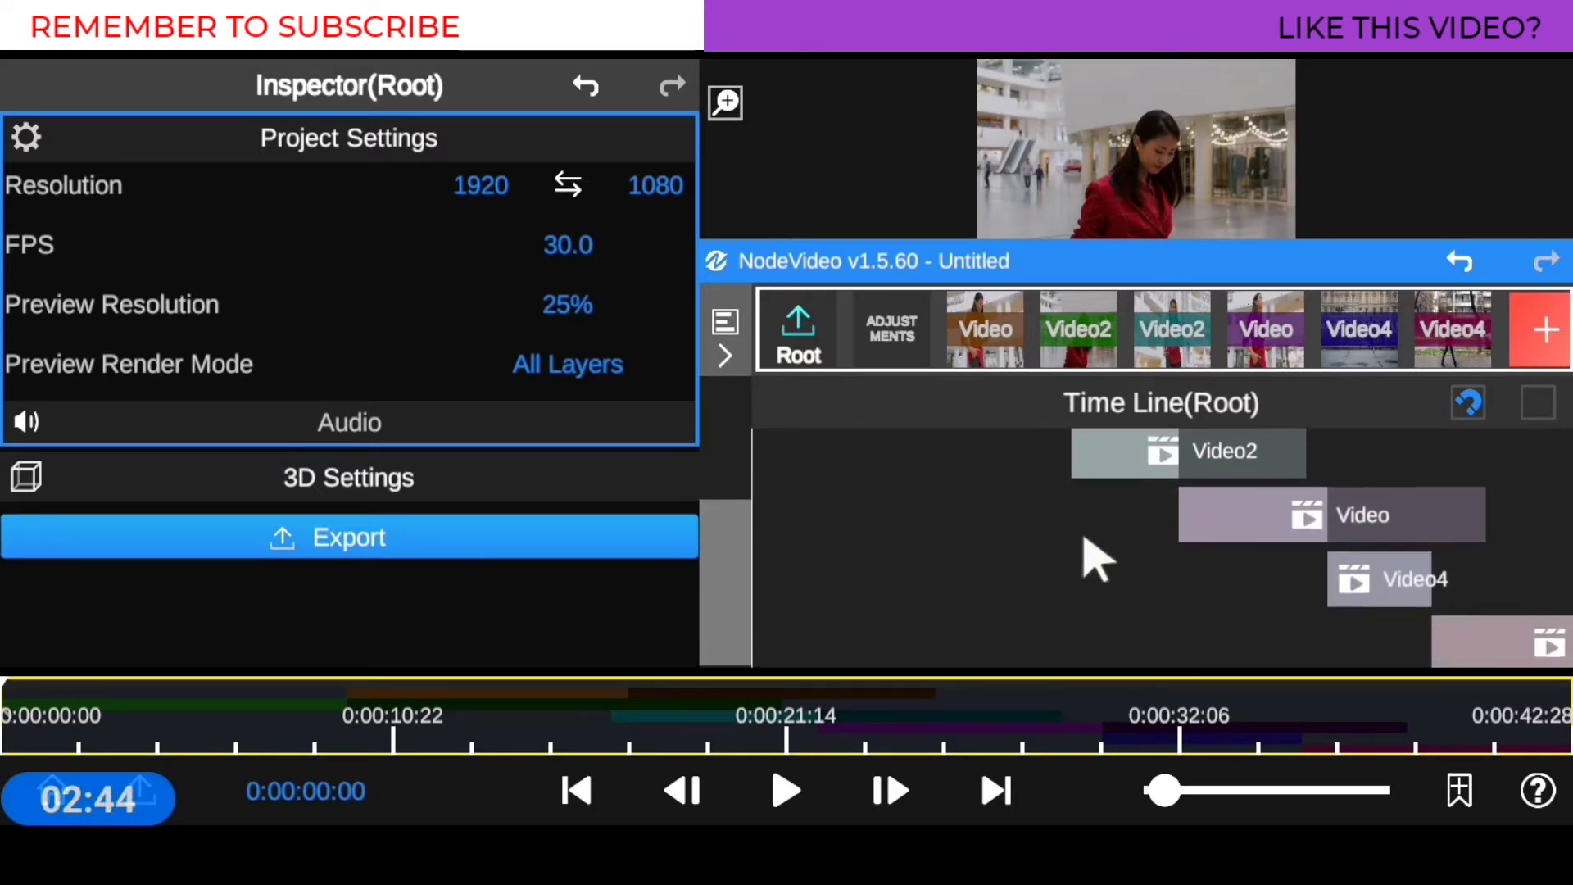
pyautogui.scroll(3, 1096, 561)
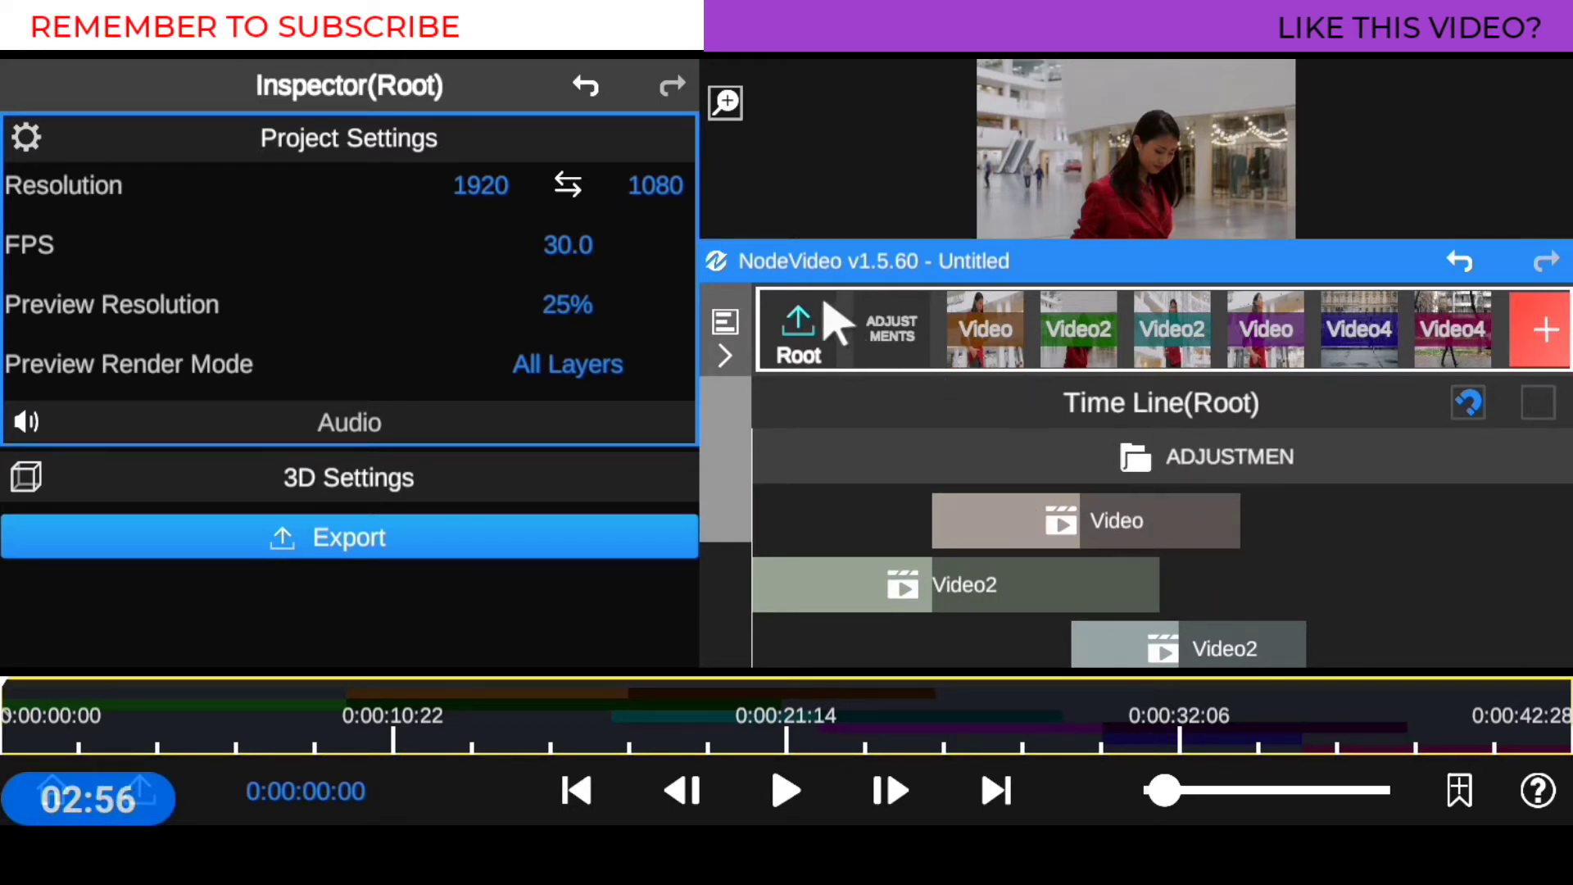
# Move the first Video clip into ADJUSTMENTS LAYER and open the group's timeline with an enlarged preview
pyautogui.click(895, 336)
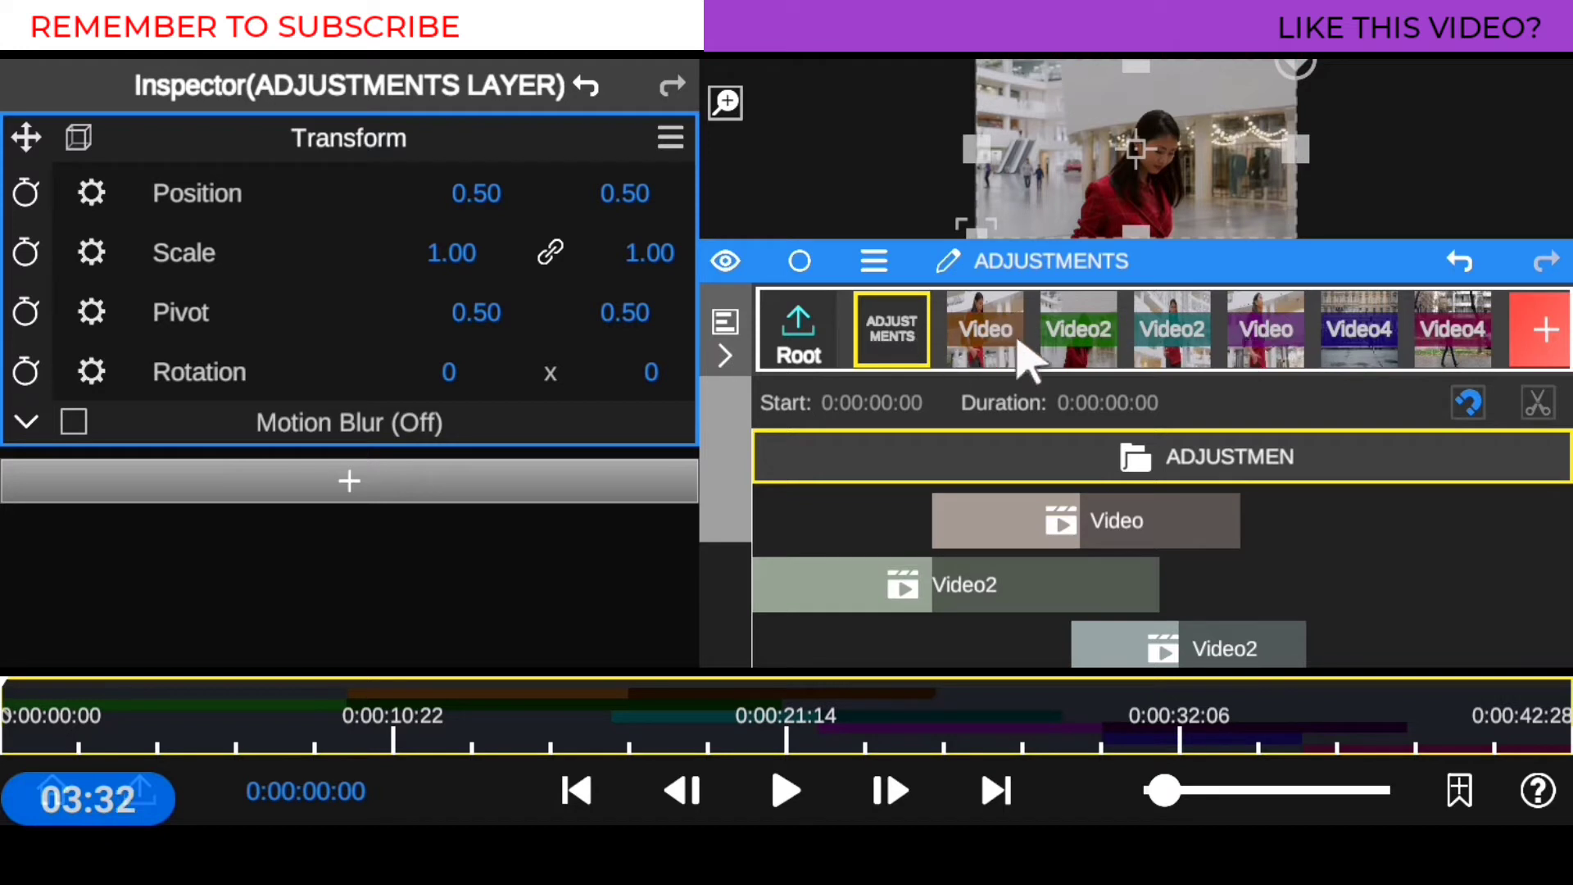
pyautogui.click(977, 334)
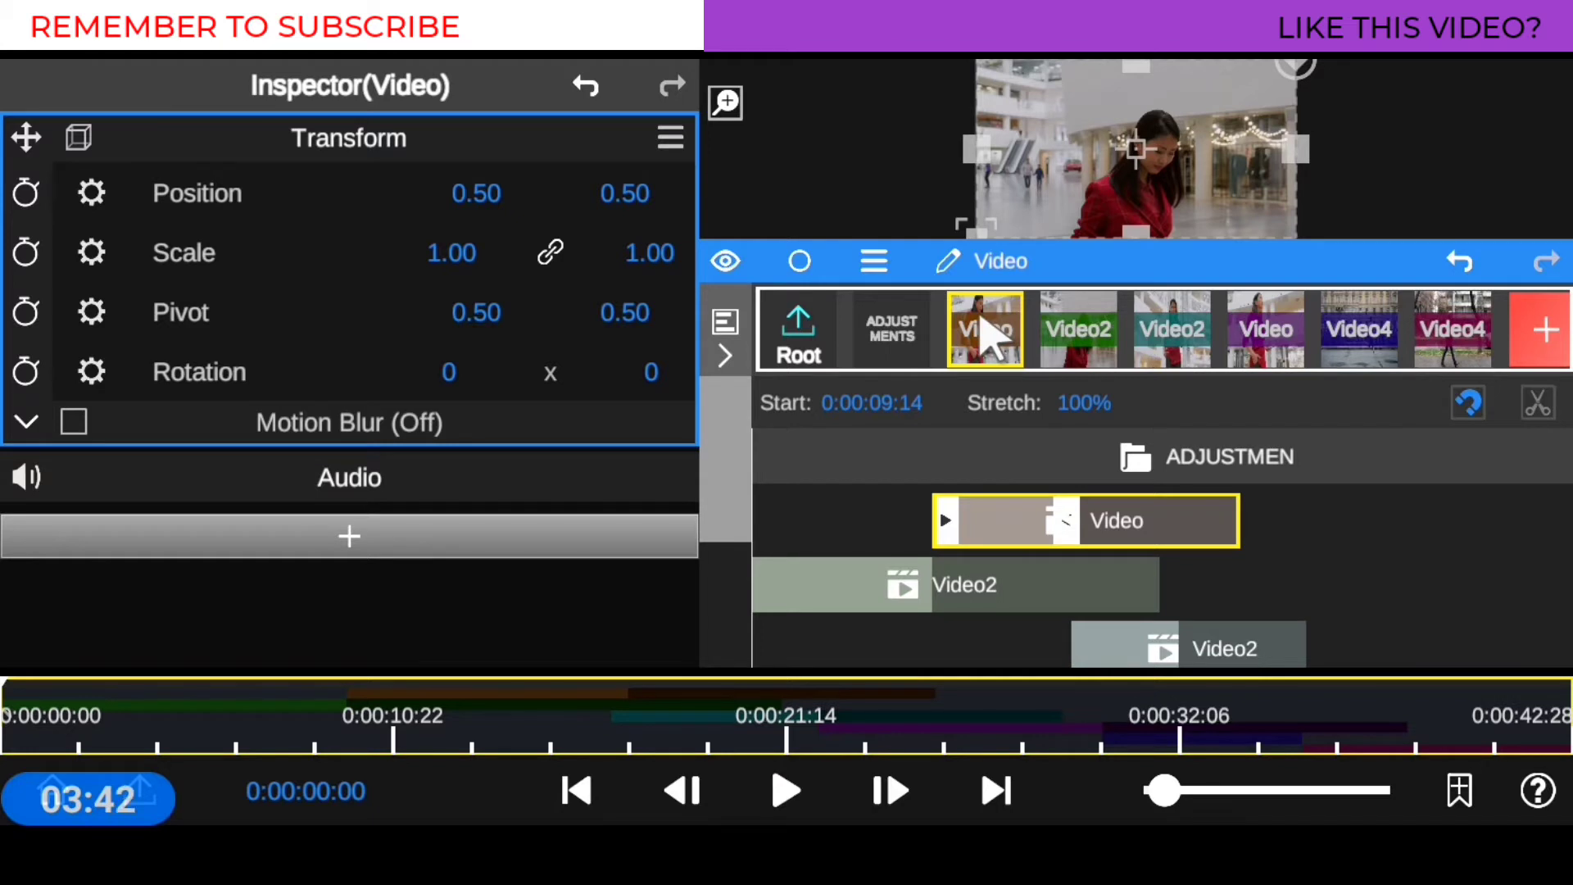
pyautogui.moveTo(986, 332); pyautogui.dragTo(891, 330)
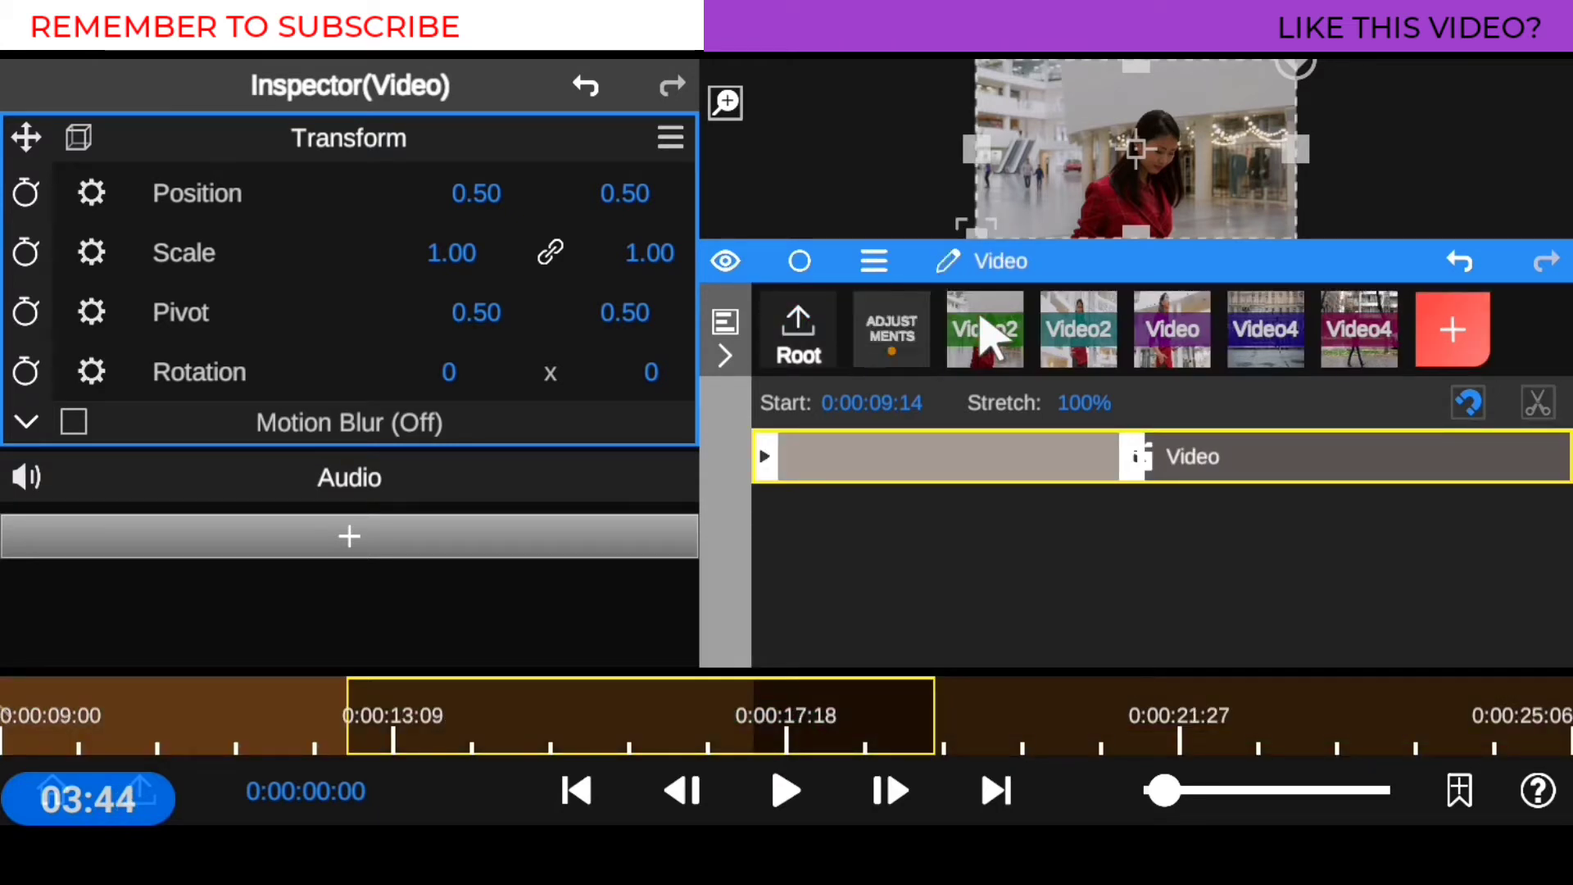
pyautogui.click(901, 335)
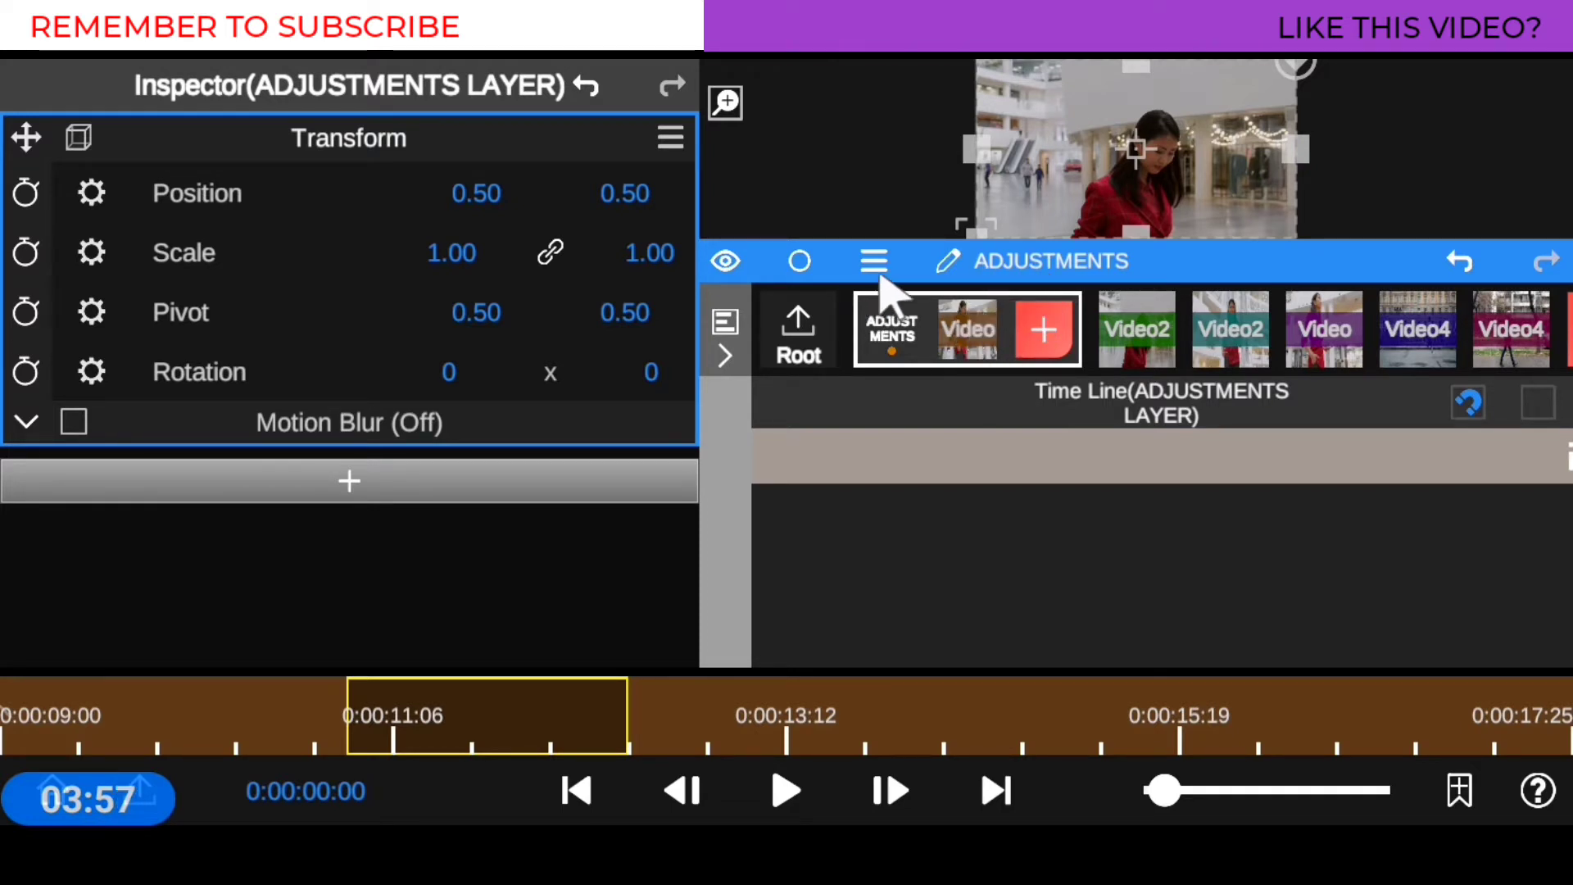
pyautogui.moveTo(880, 279); pyautogui.dragTo(884, 298)
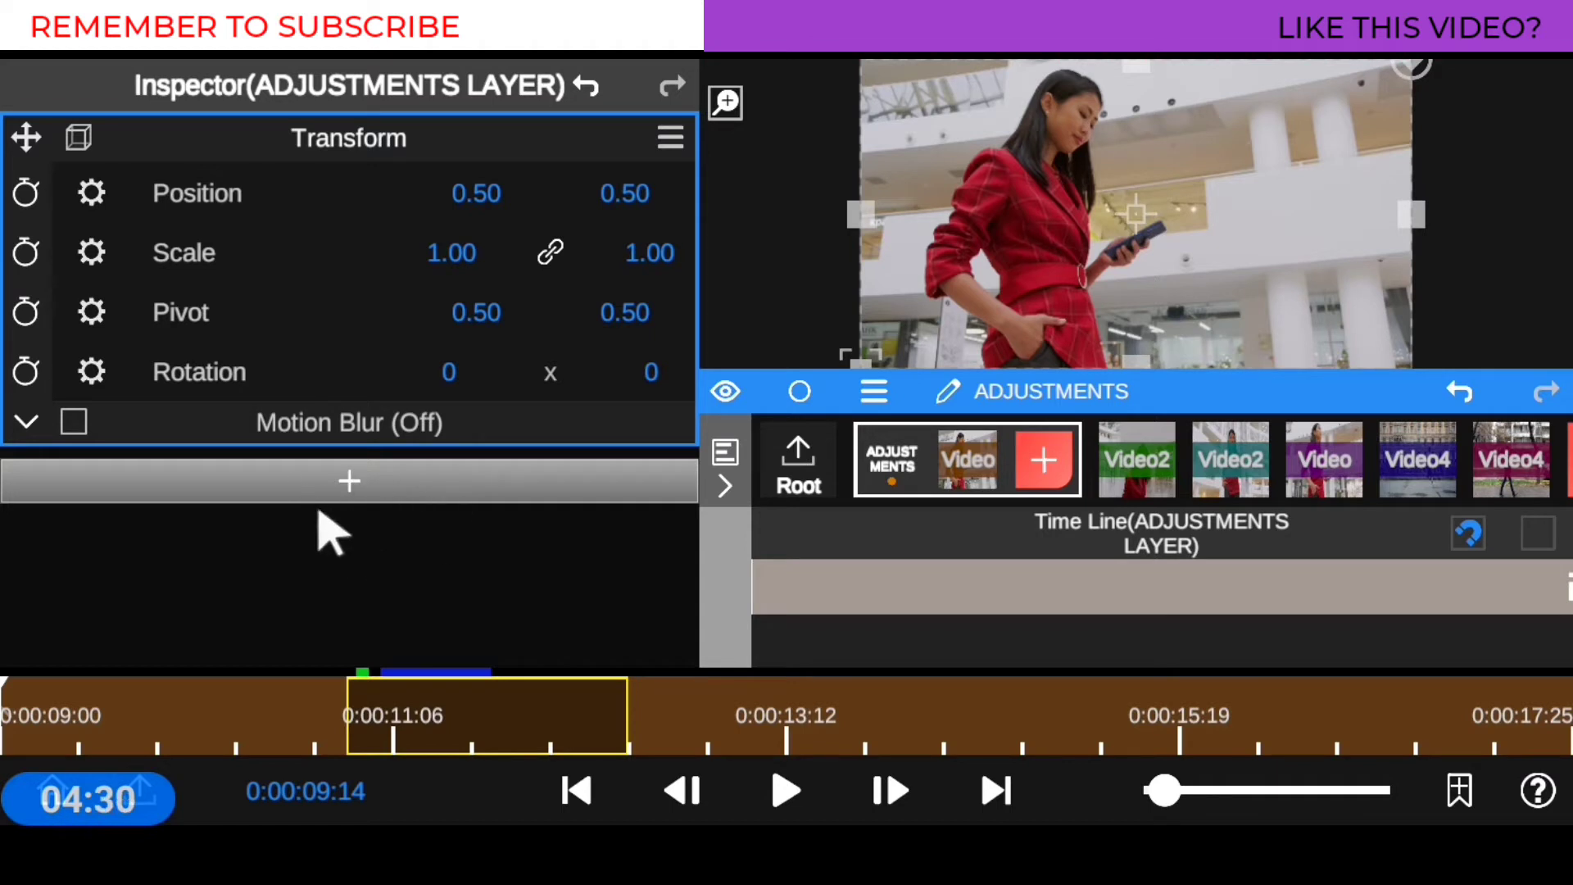
pyautogui.click(356, 483)
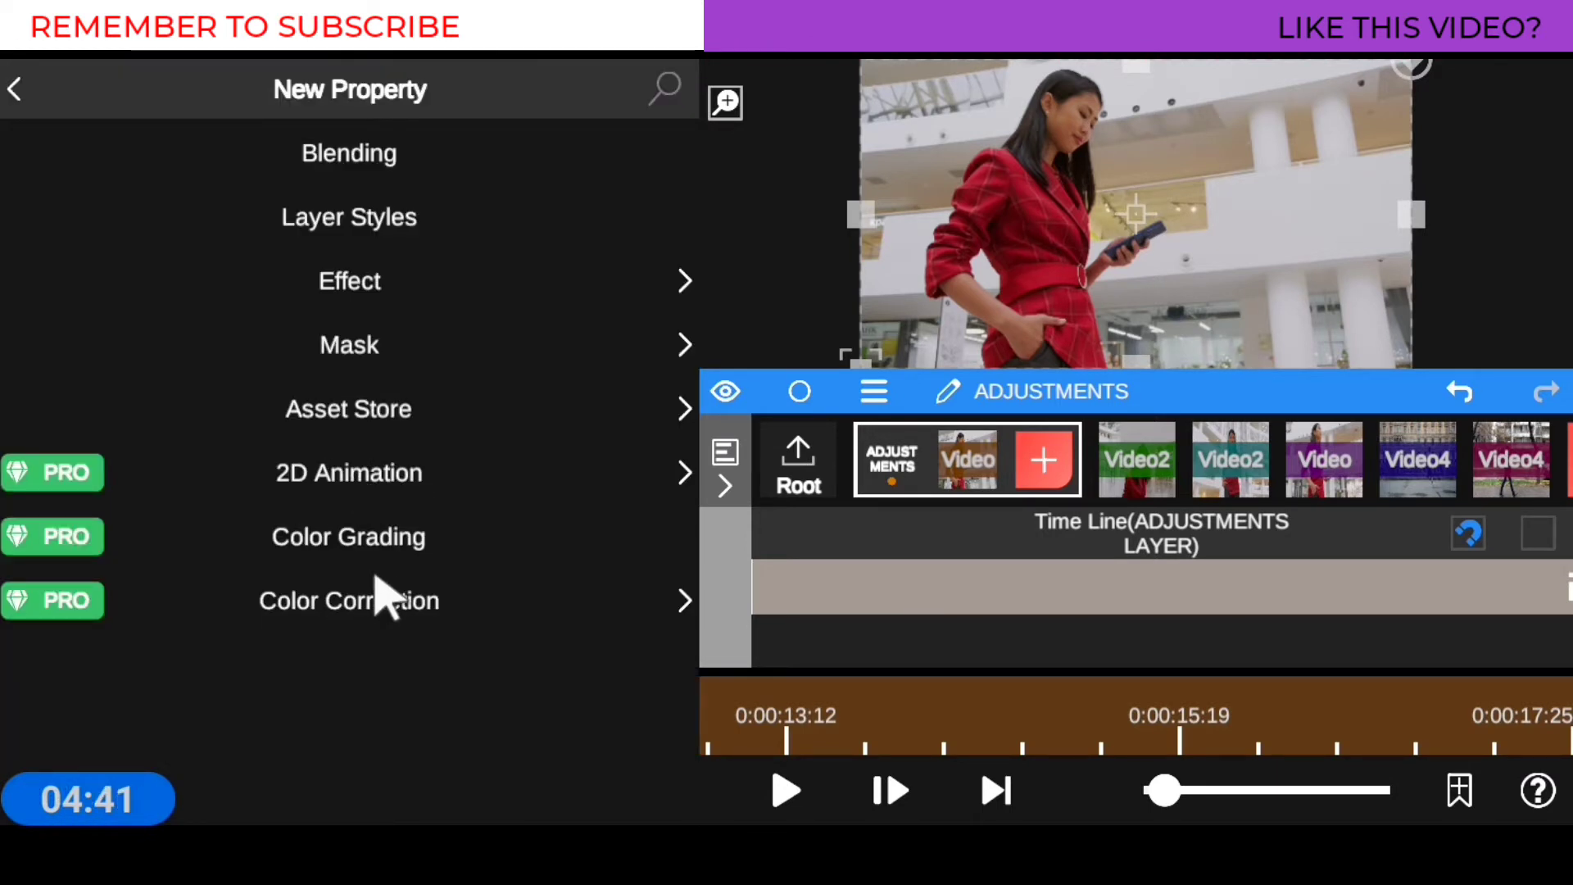
pyautogui.click(360, 616)
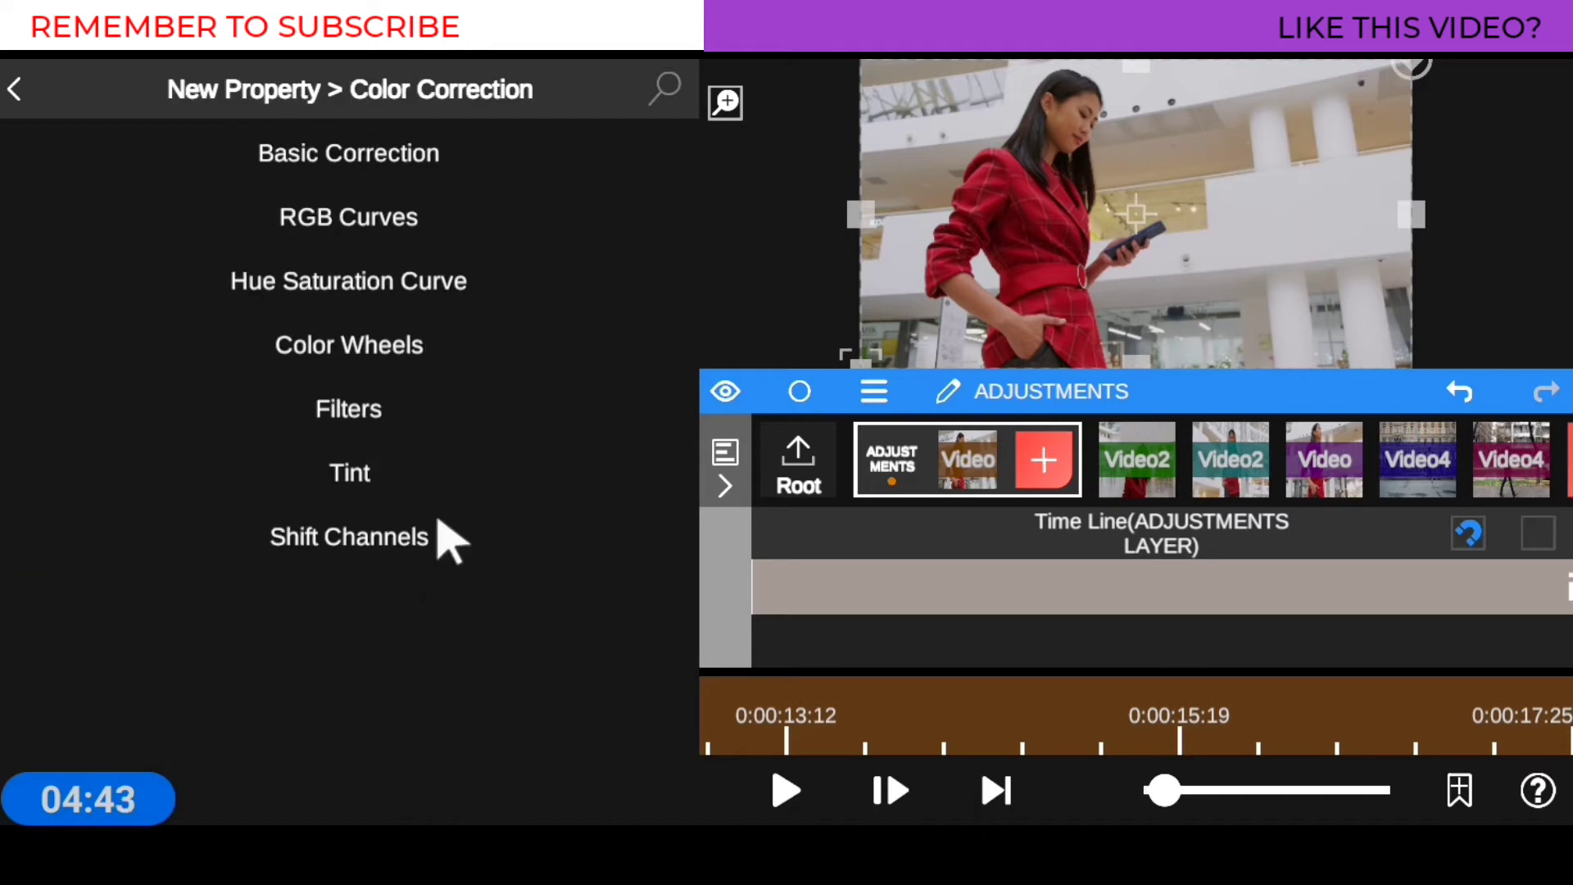
pyautogui.click(360, 157)
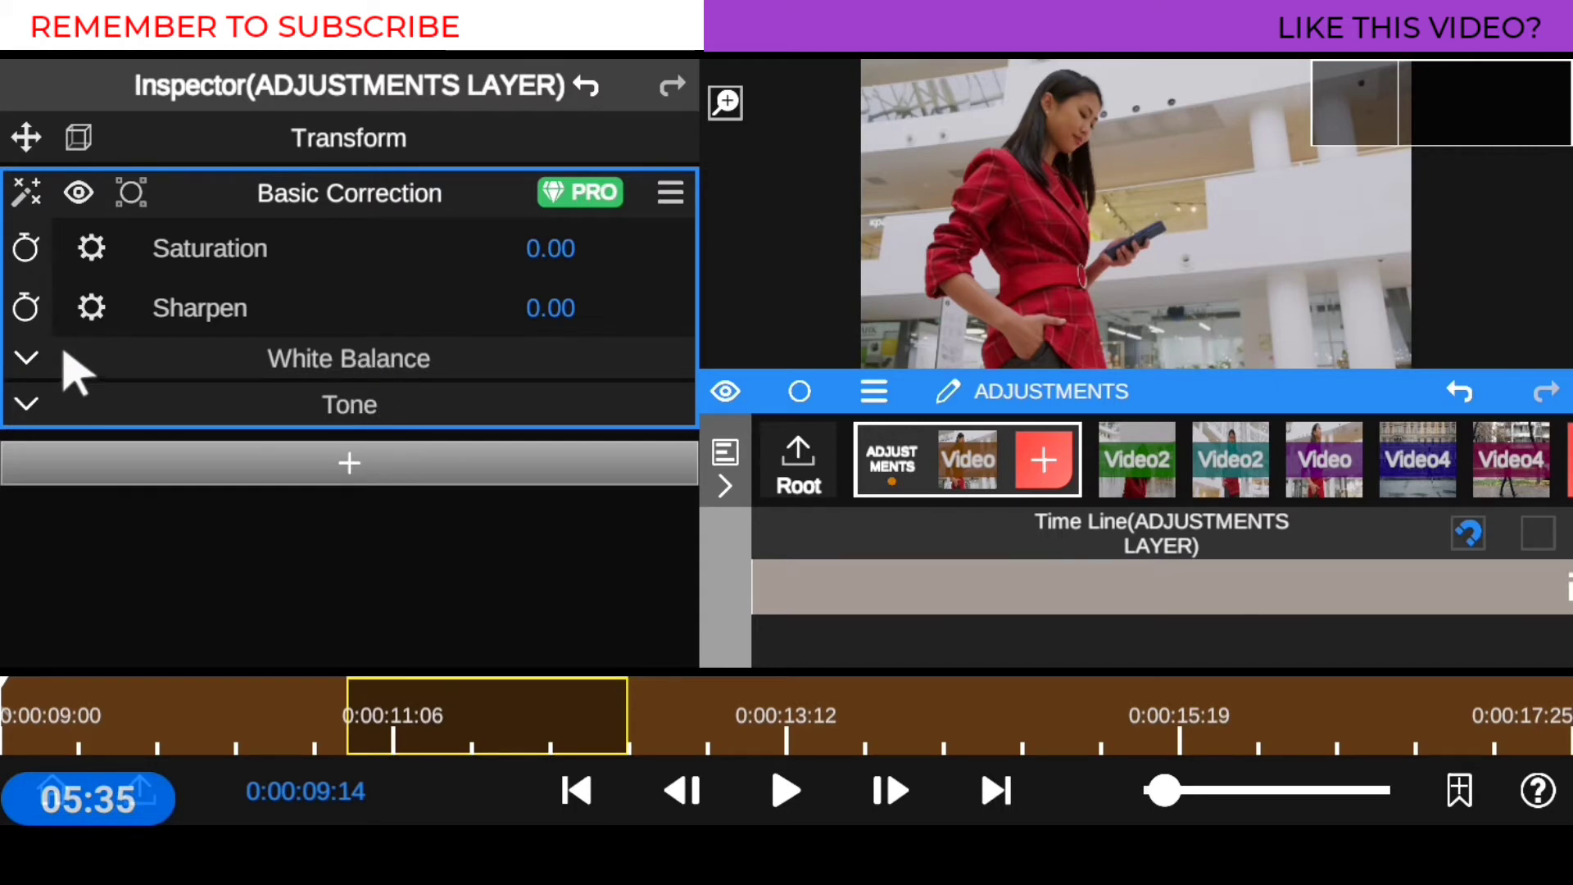
pyautogui.click(26, 358)
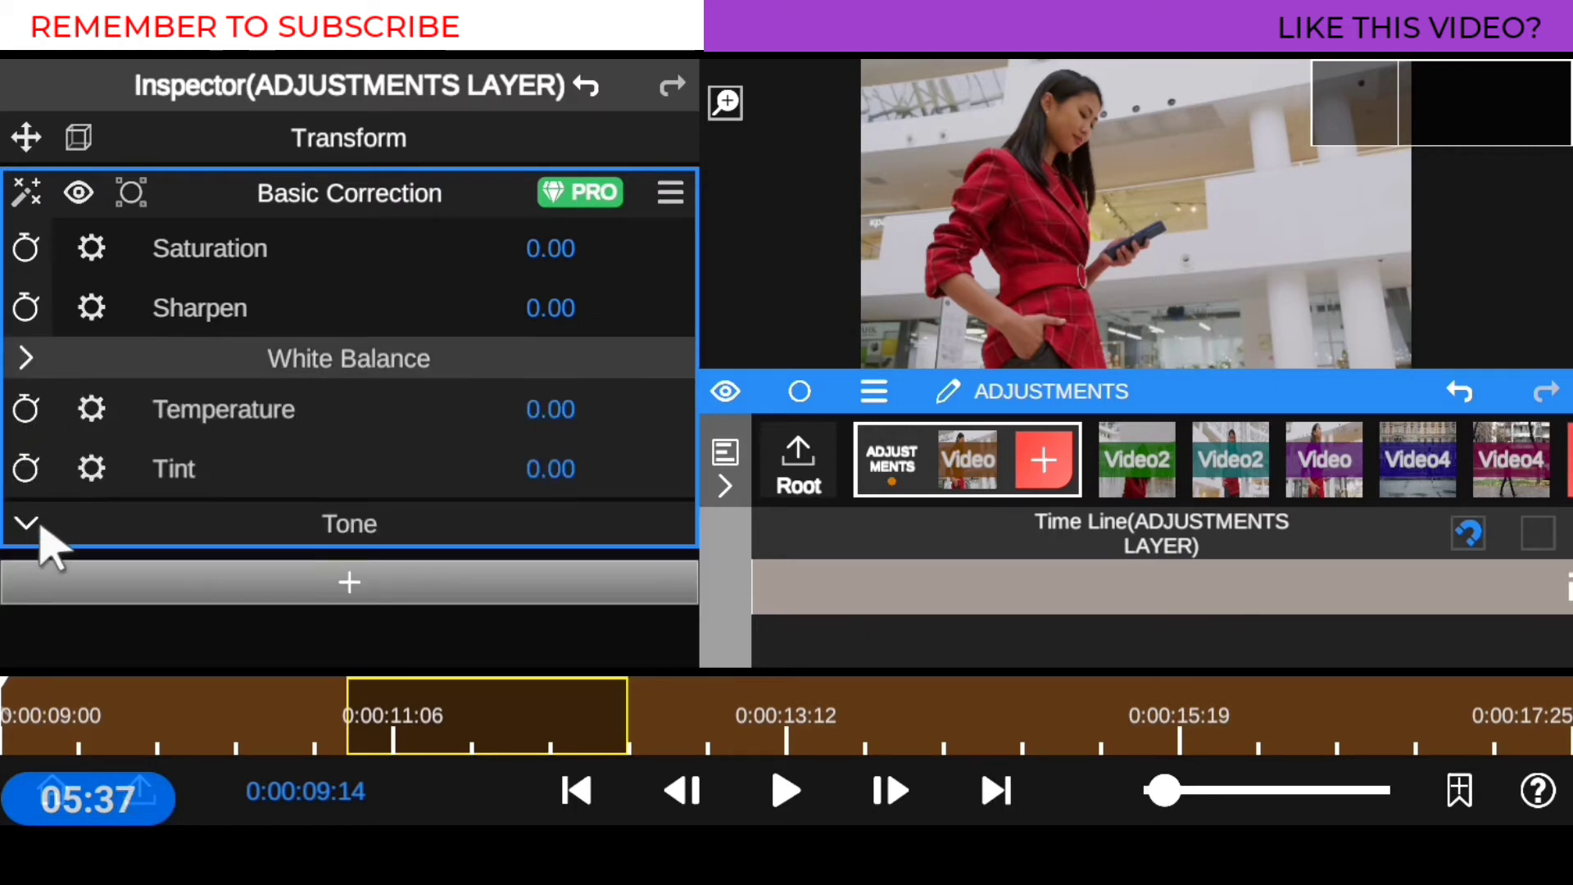
pyautogui.click(13, 528)
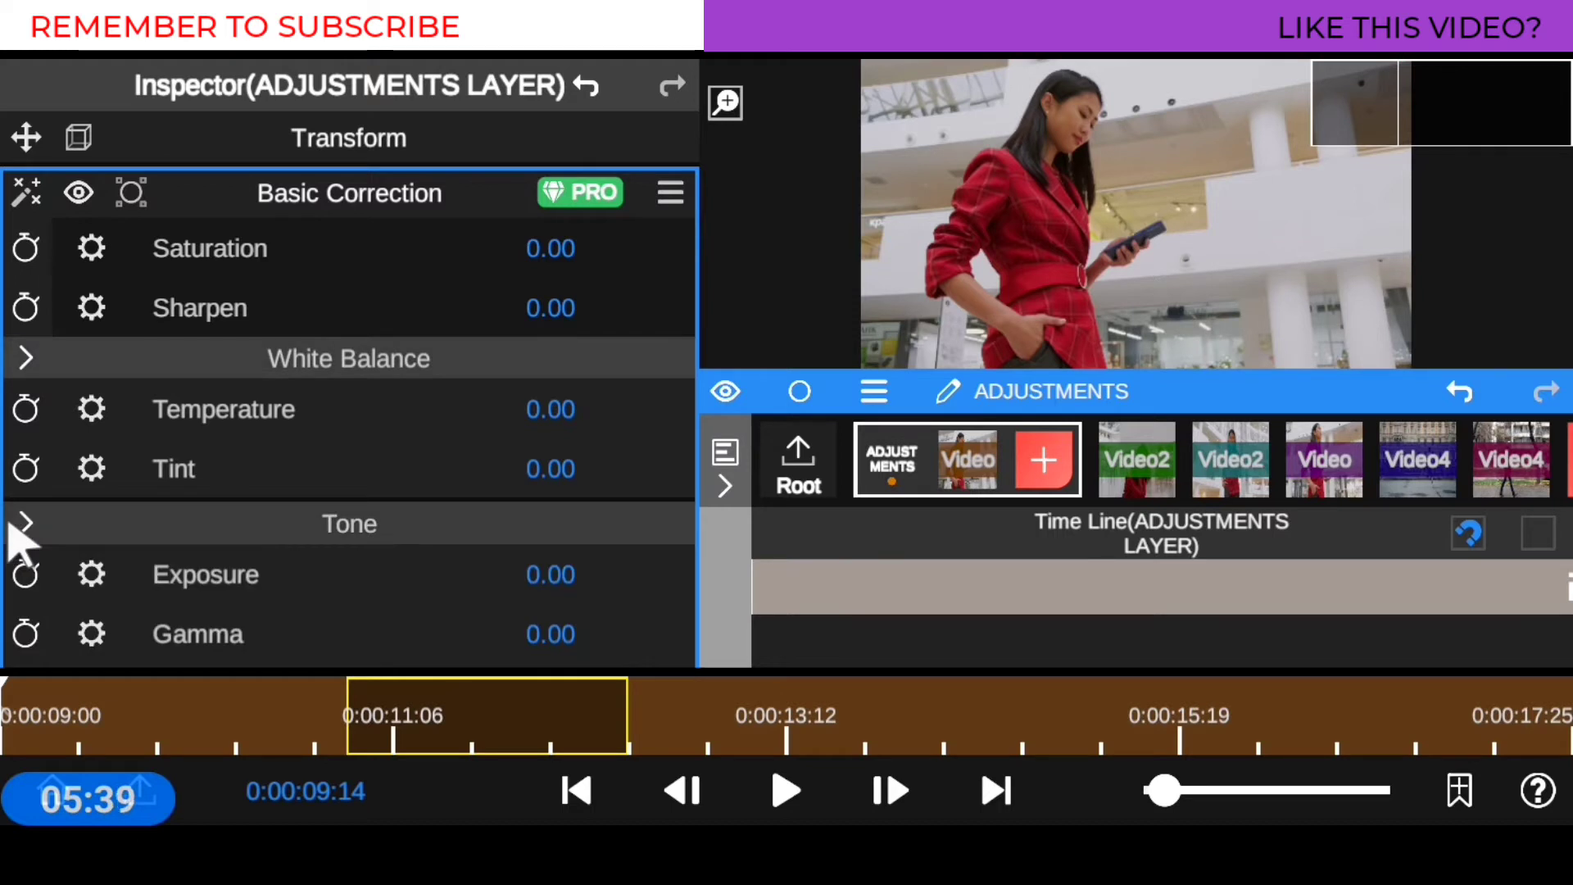
pyautogui.scroll(-5, 244, 460)
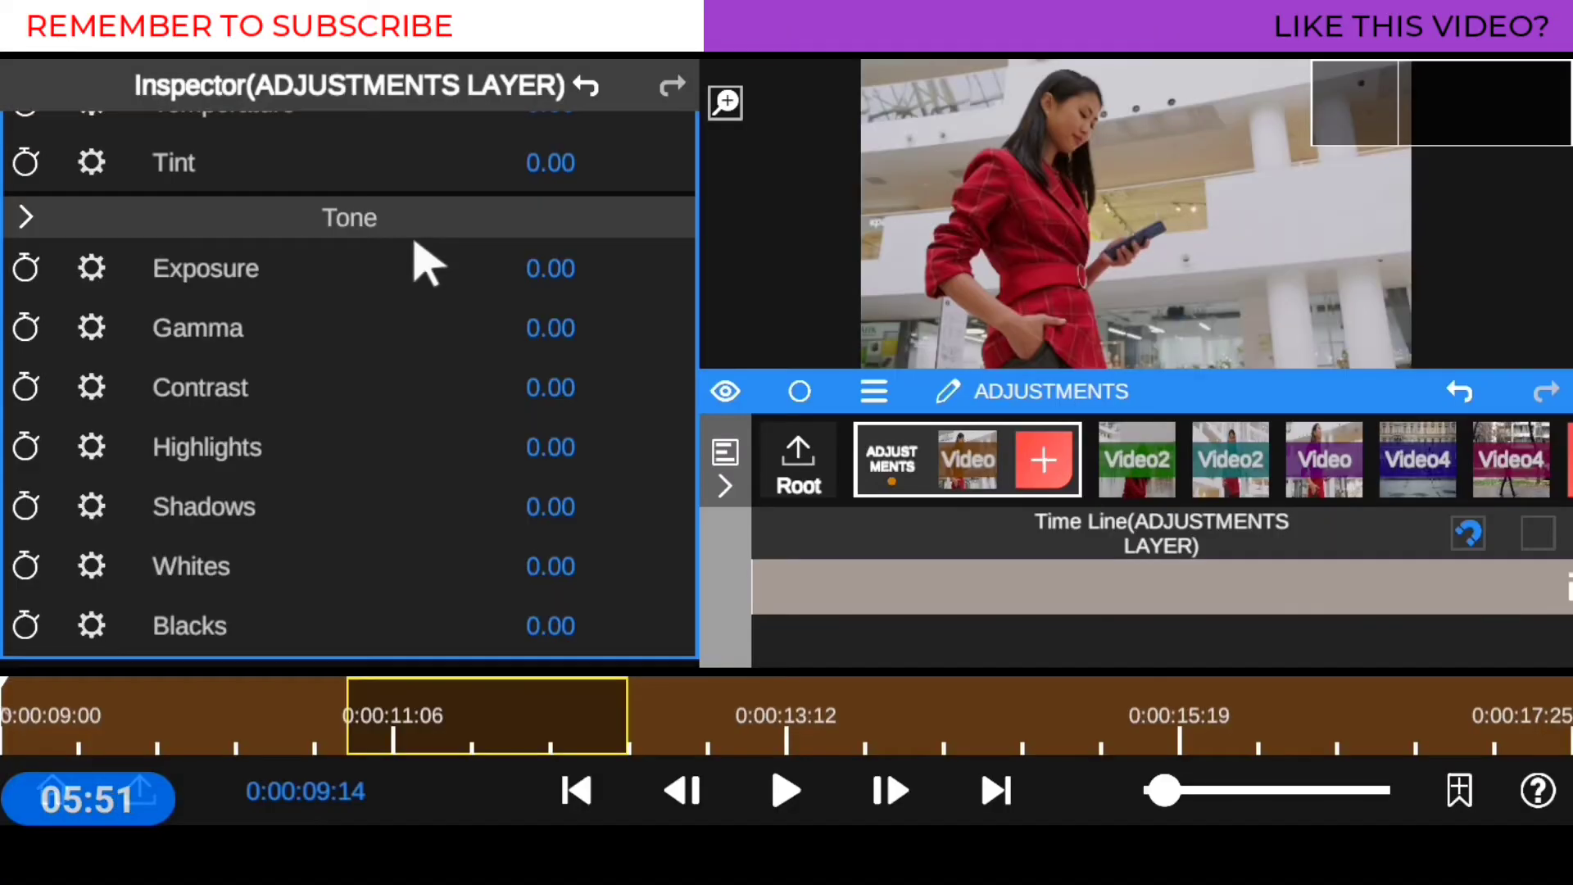
pyautogui.scroll(5, 416, 246)
pyautogui.scroll(-2, 415, 262)
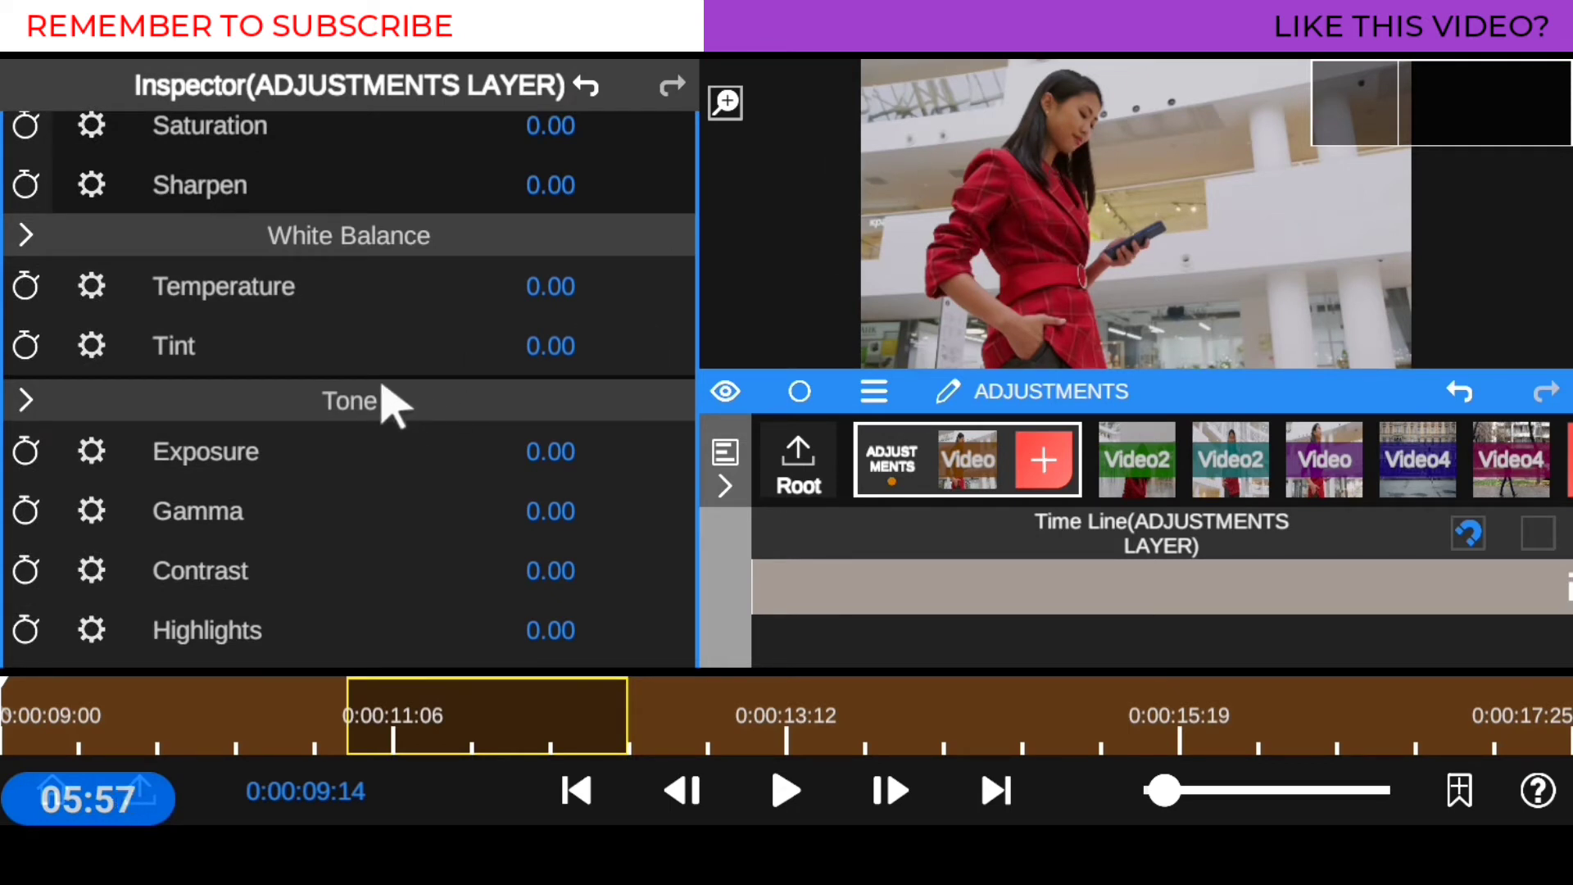
pyautogui.scroll(-4, 392, 402)
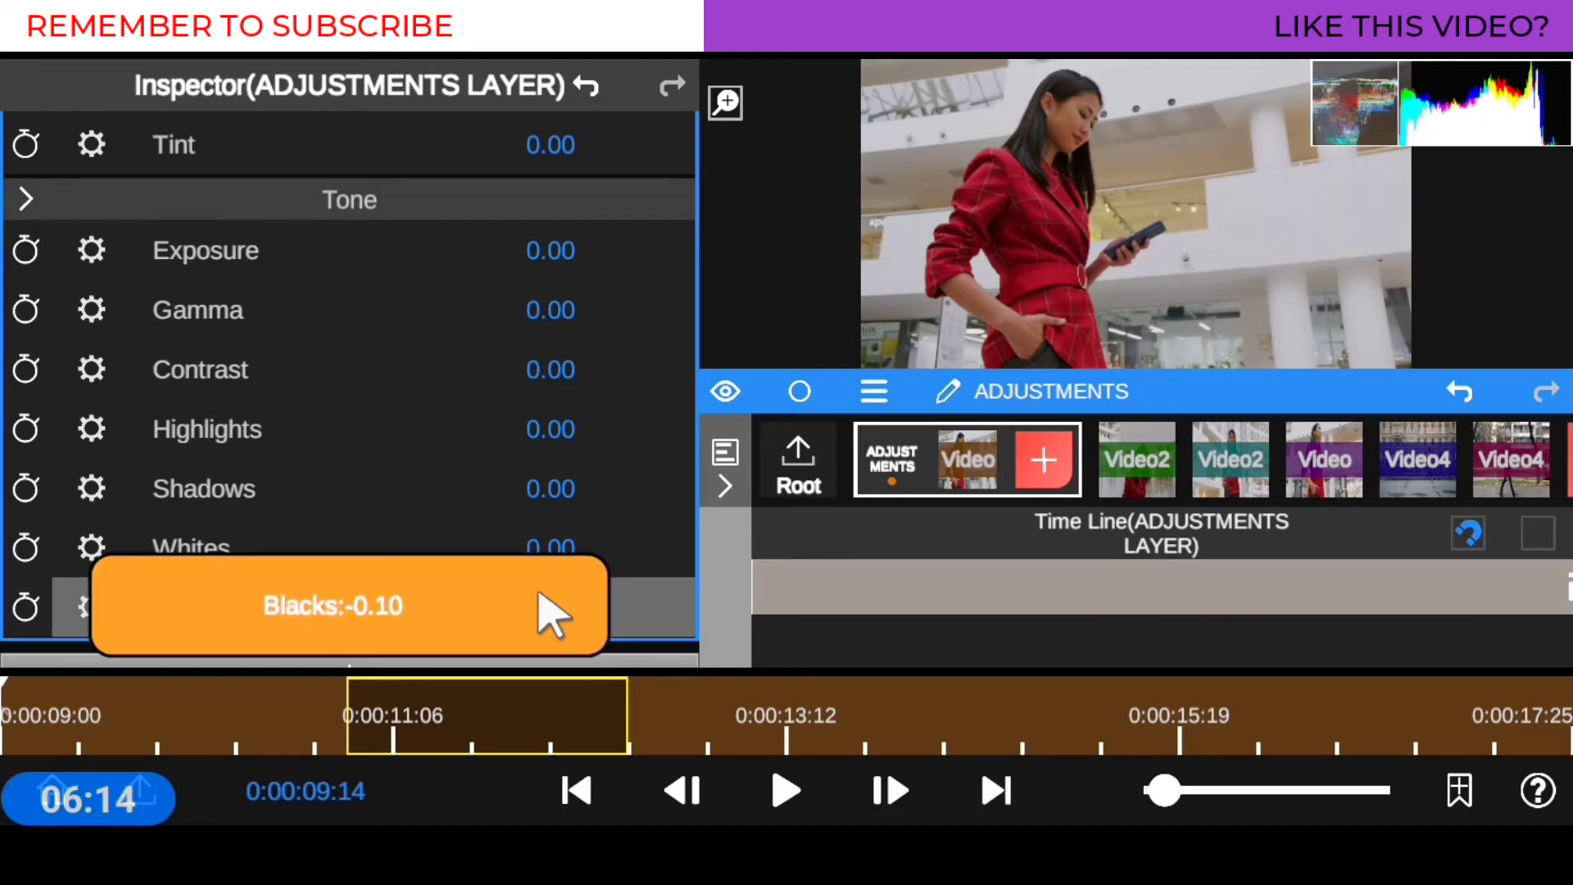
# Lower Blacks to -0.11, raise Whites, and drop Highlights to -0.44 and Contrast to -0.32
pyautogui.moveTo(546, 613); pyautogui.dragTo(547, 613)
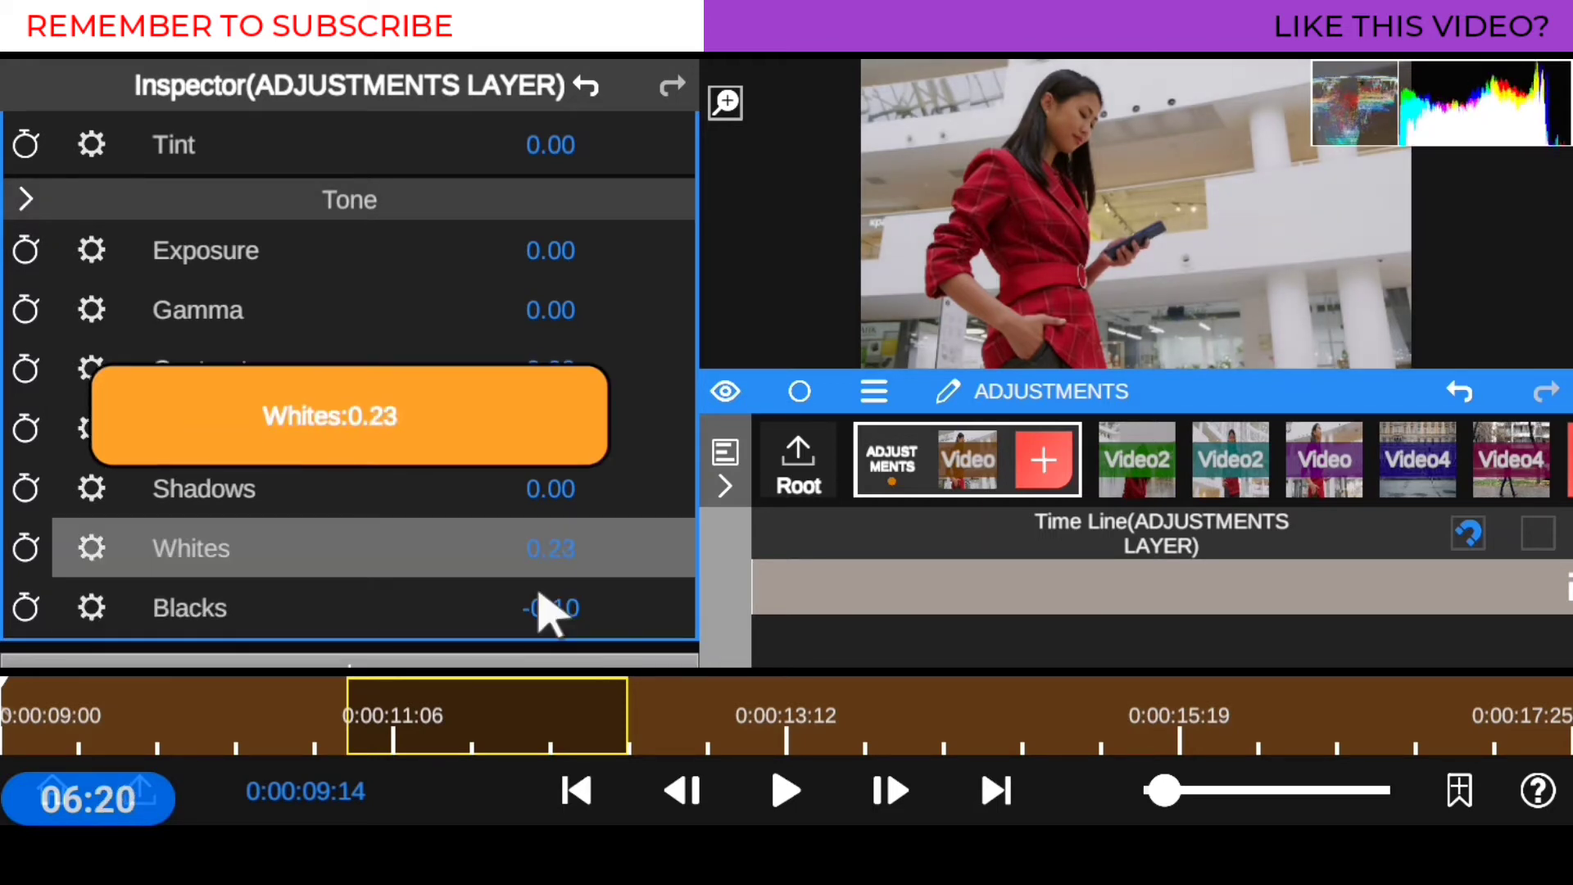
pyautogui.moveTo(547, 613); pyautogui.dragTo(546, 613)
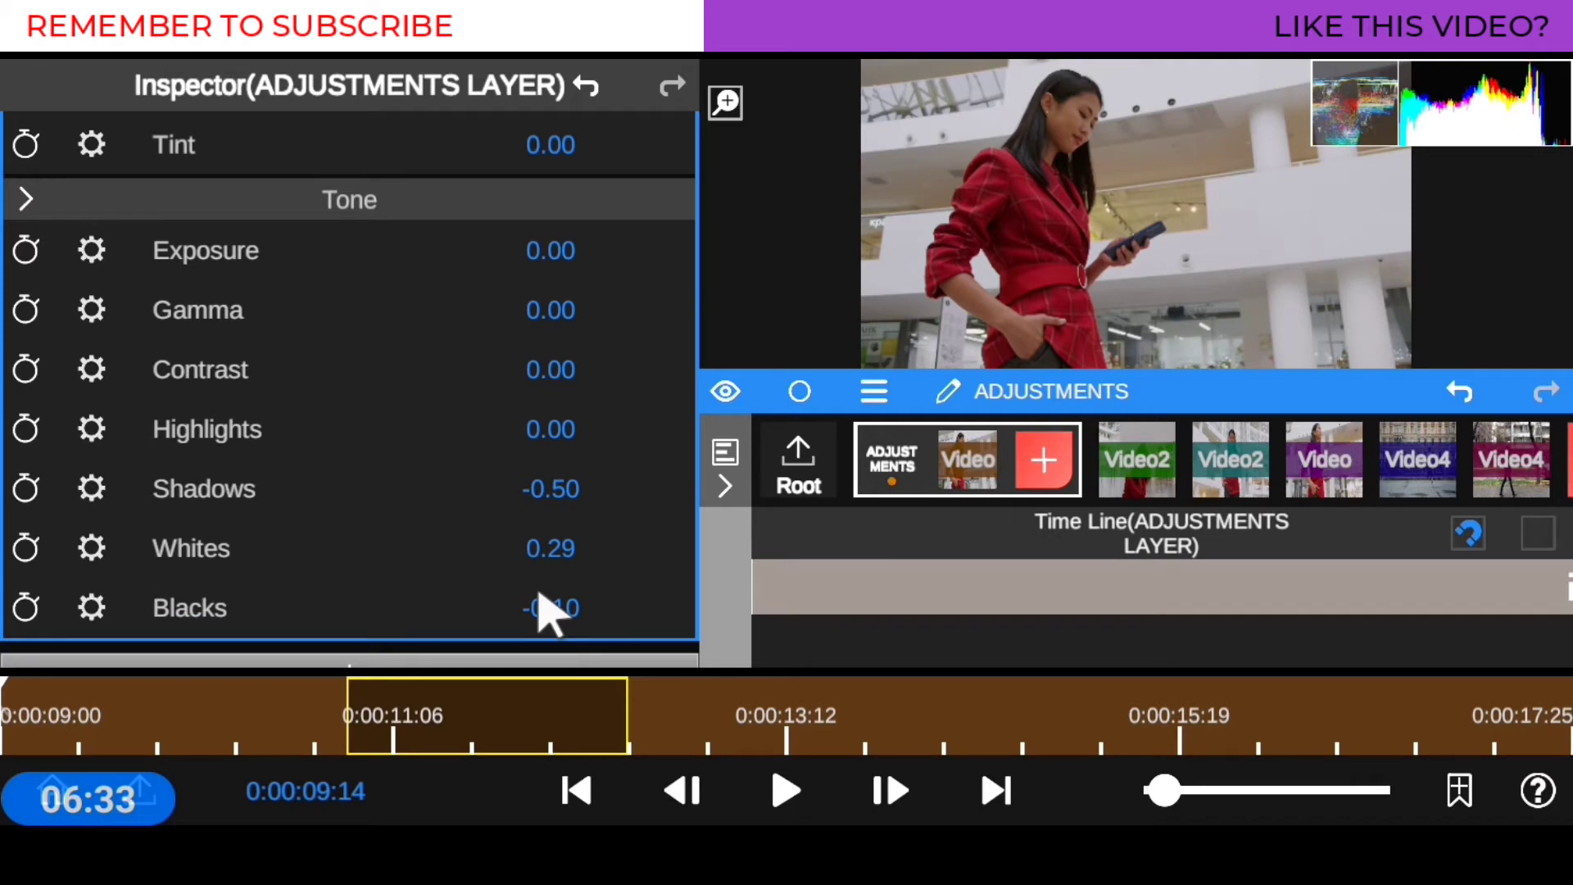
pyautogui.moveTo(547, 612); pyautogui.dragTo(547, 613)
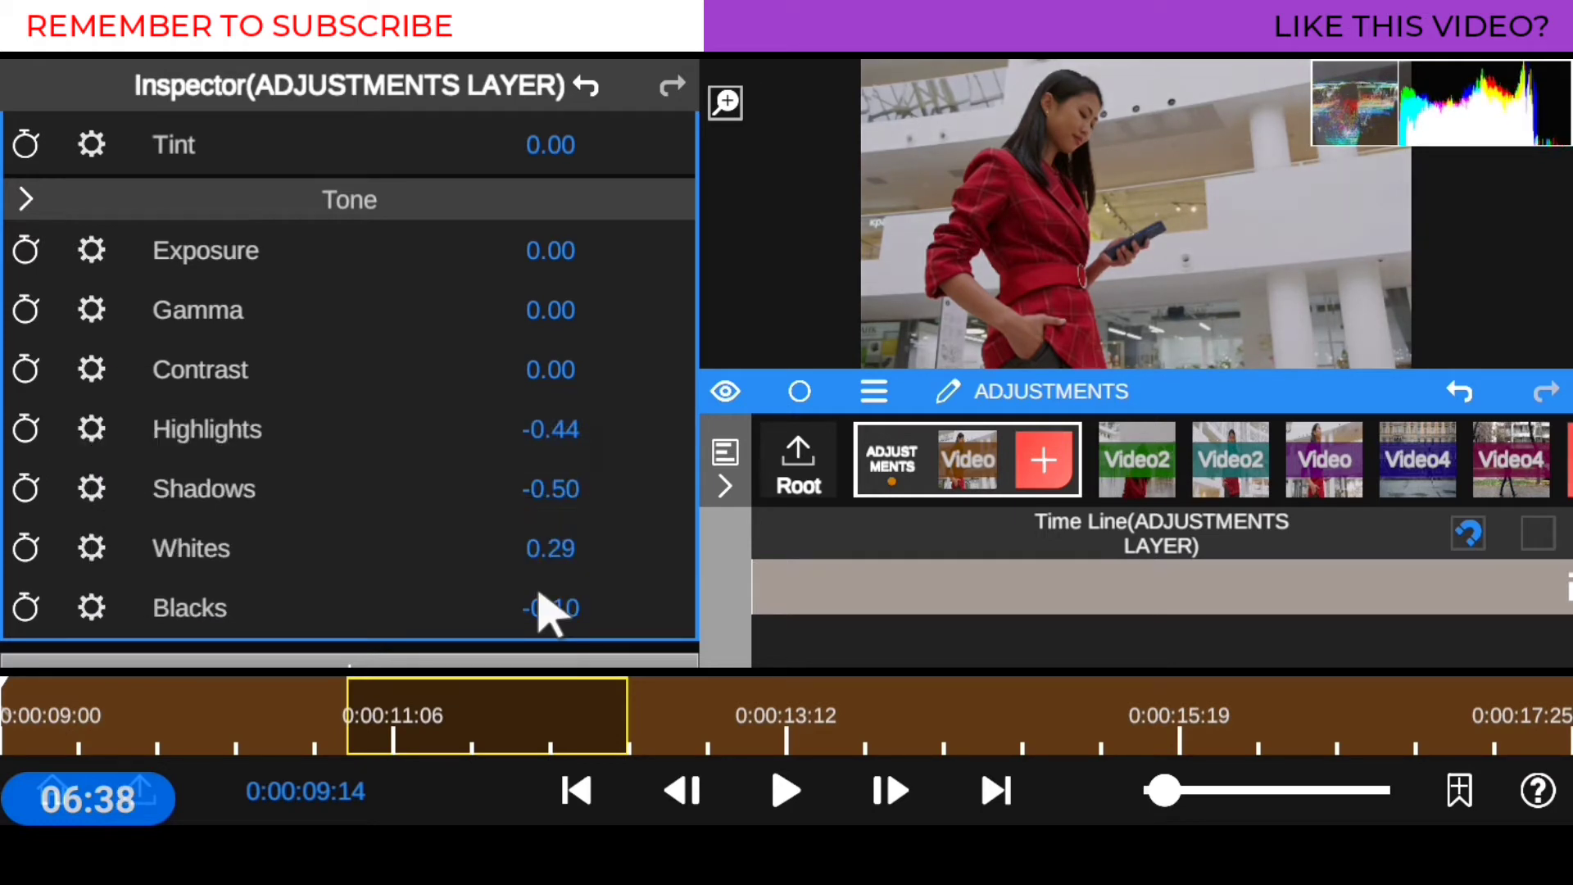
pyautogui.moveTo(547, 612); pyautogui.dragTo(547, 613)
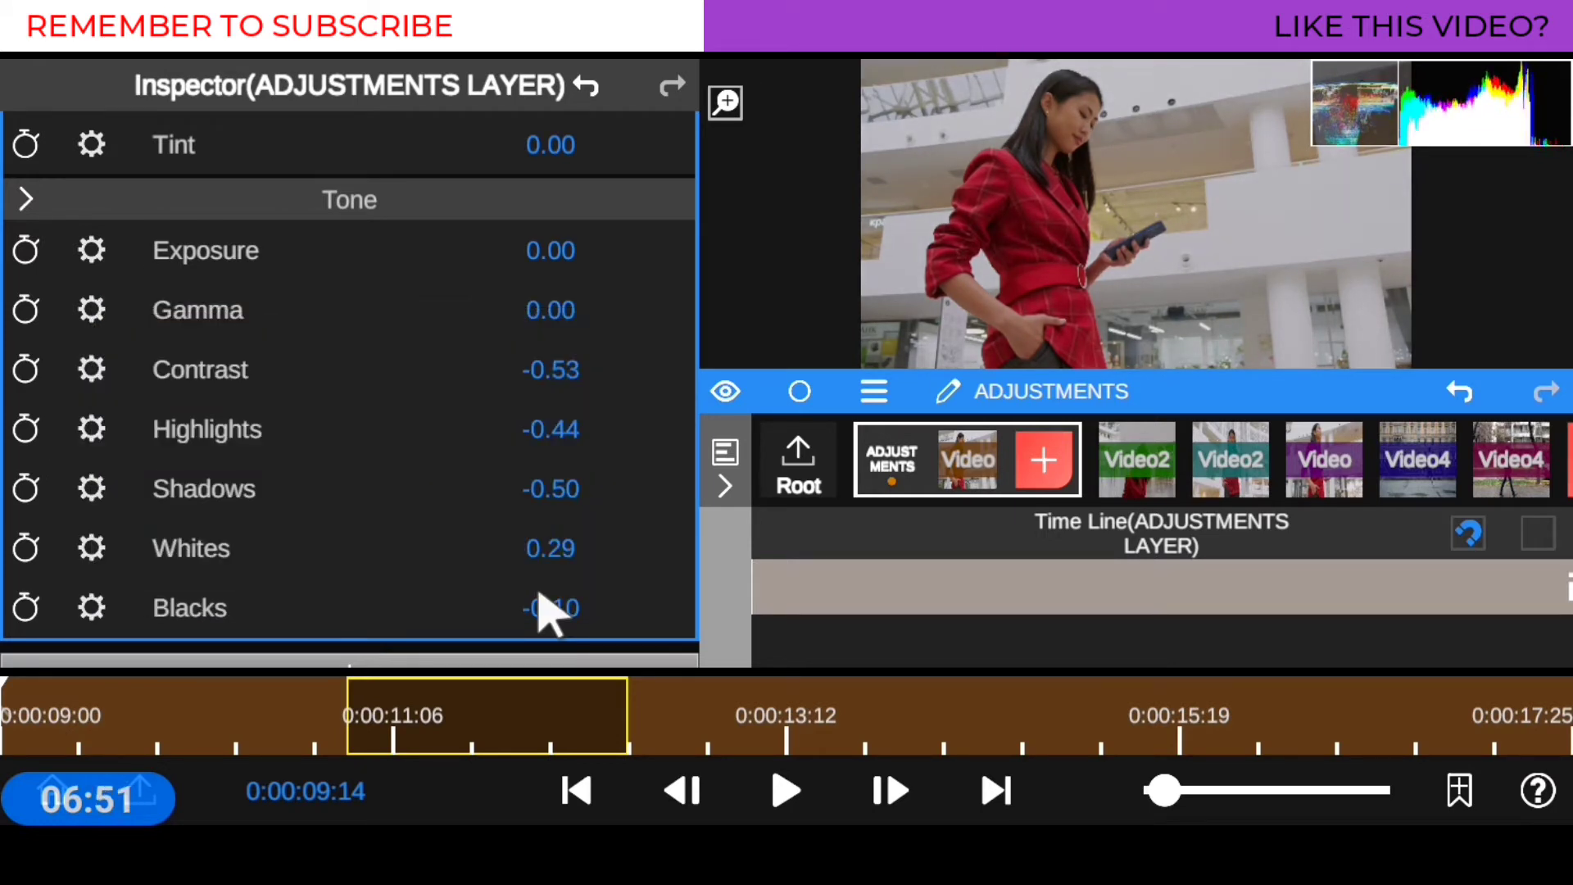
# Set Contrast to -0.53, Gamma -0.10, Exposure -0.22, Temperature -0.42, then collapse Tone and White Balance
pyautogui.moveTo(546, 613); pyautogui.dragTo(547, 613)
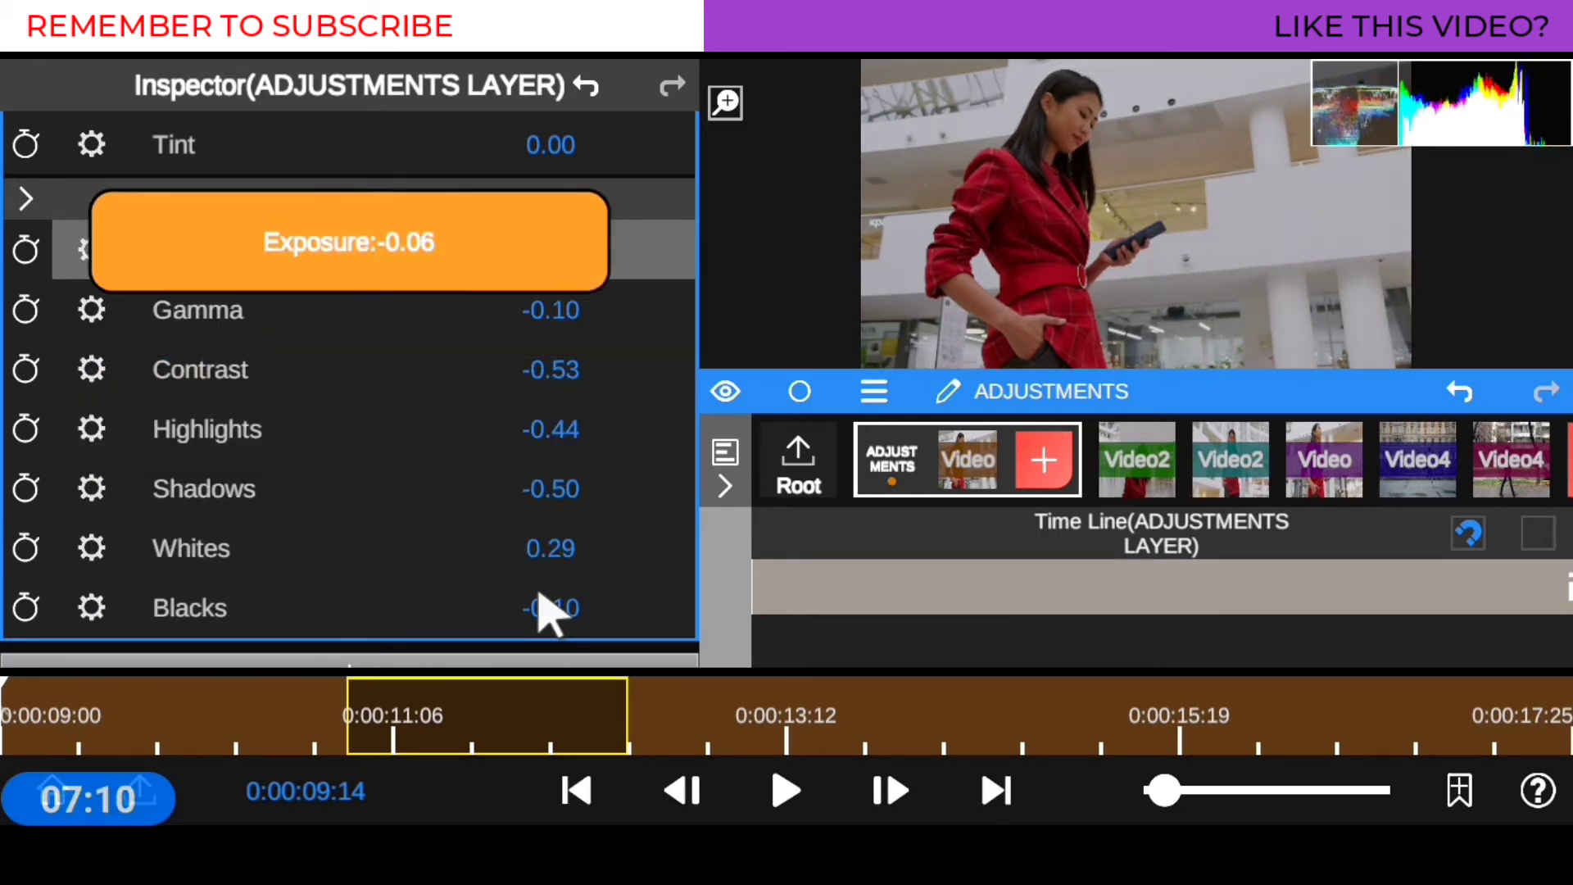
pyautogui.moveTo(547, 613); pyautogui.dragTo(546, 613)
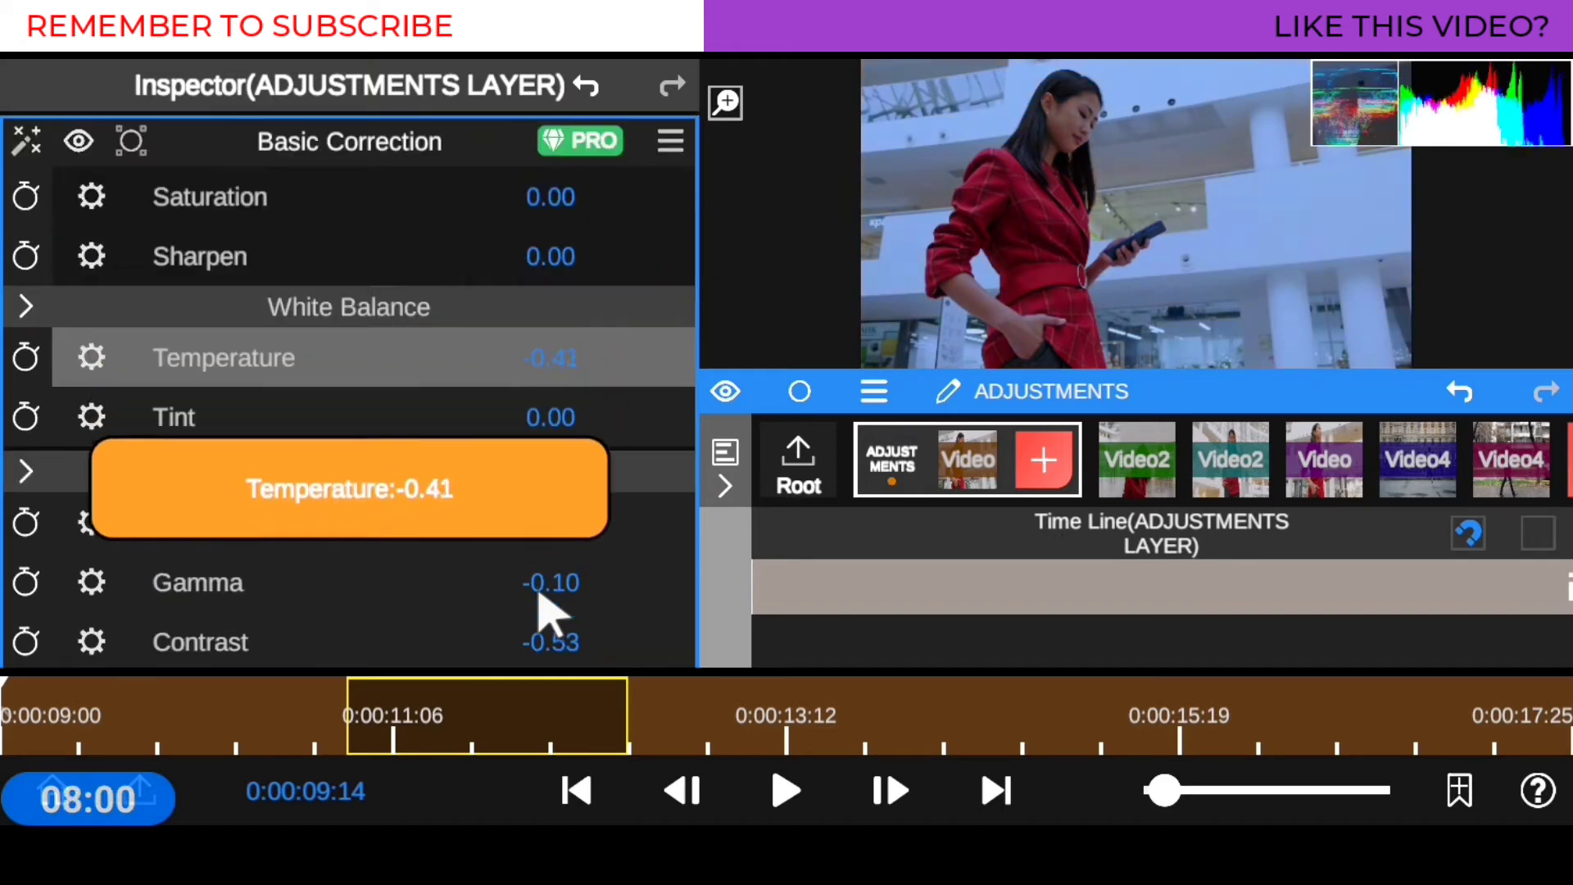
pyautogui.moveTo(546, 612); pyautogui.dragTo(547, 612)
pyautogui.scroll(1, 547, 613)
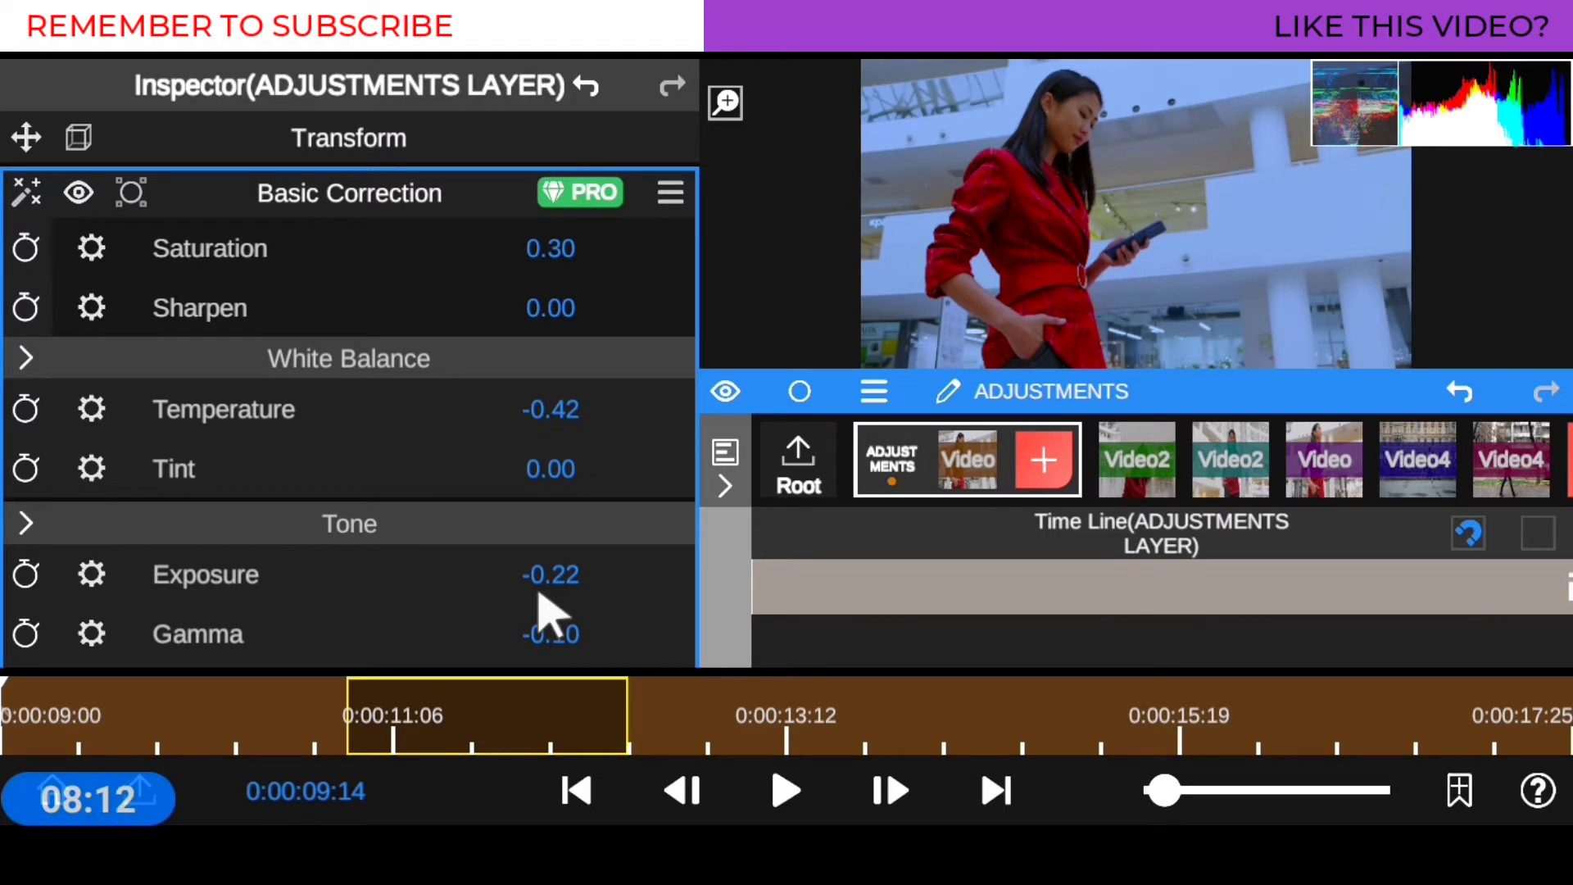
pyautogui.click(18, 525)
pyautogui.click(23, 361)
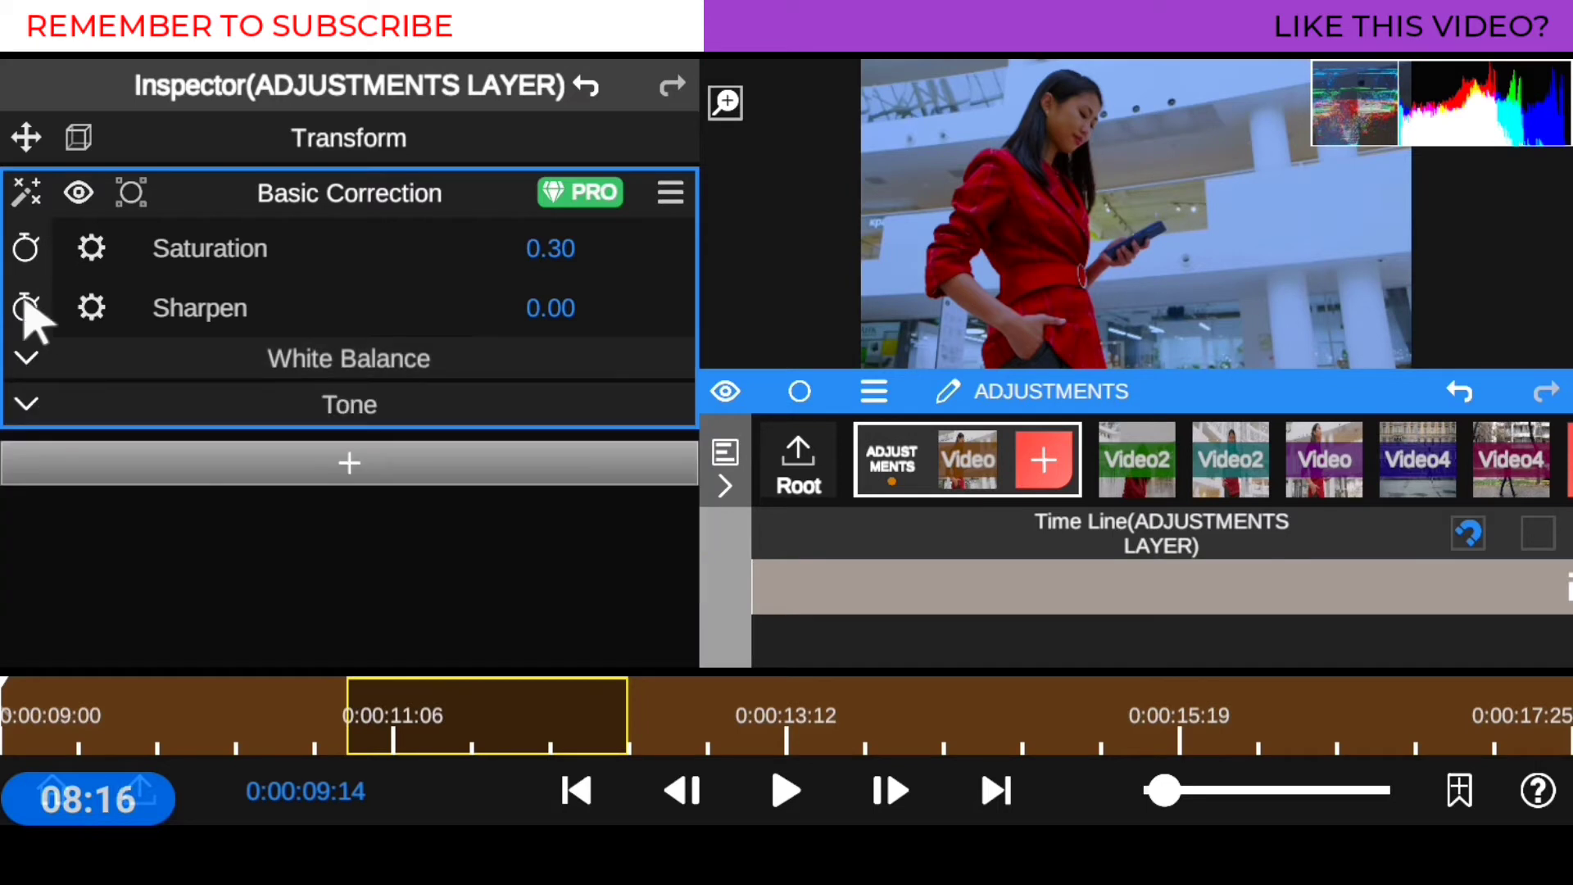
# Add Color Grading with Lift 0.05/-0.04/0.20, Gamma 0.83/1.01/1.91, Gain 1.01/0.99/1.04
pyautogui.click(350, 464)
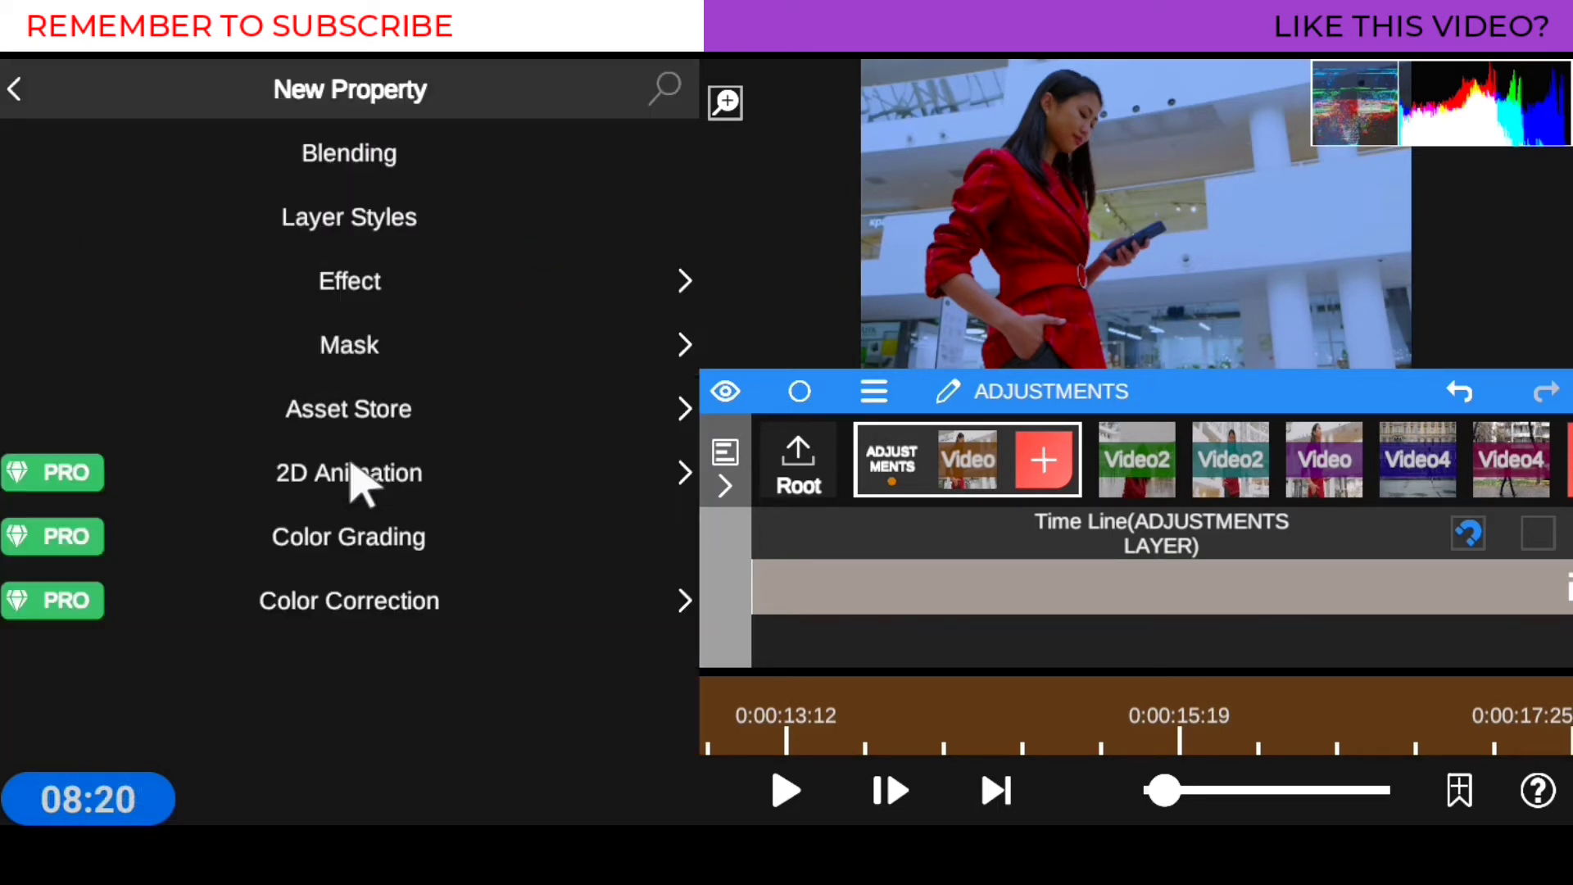
pyautogui.click(345, 541)
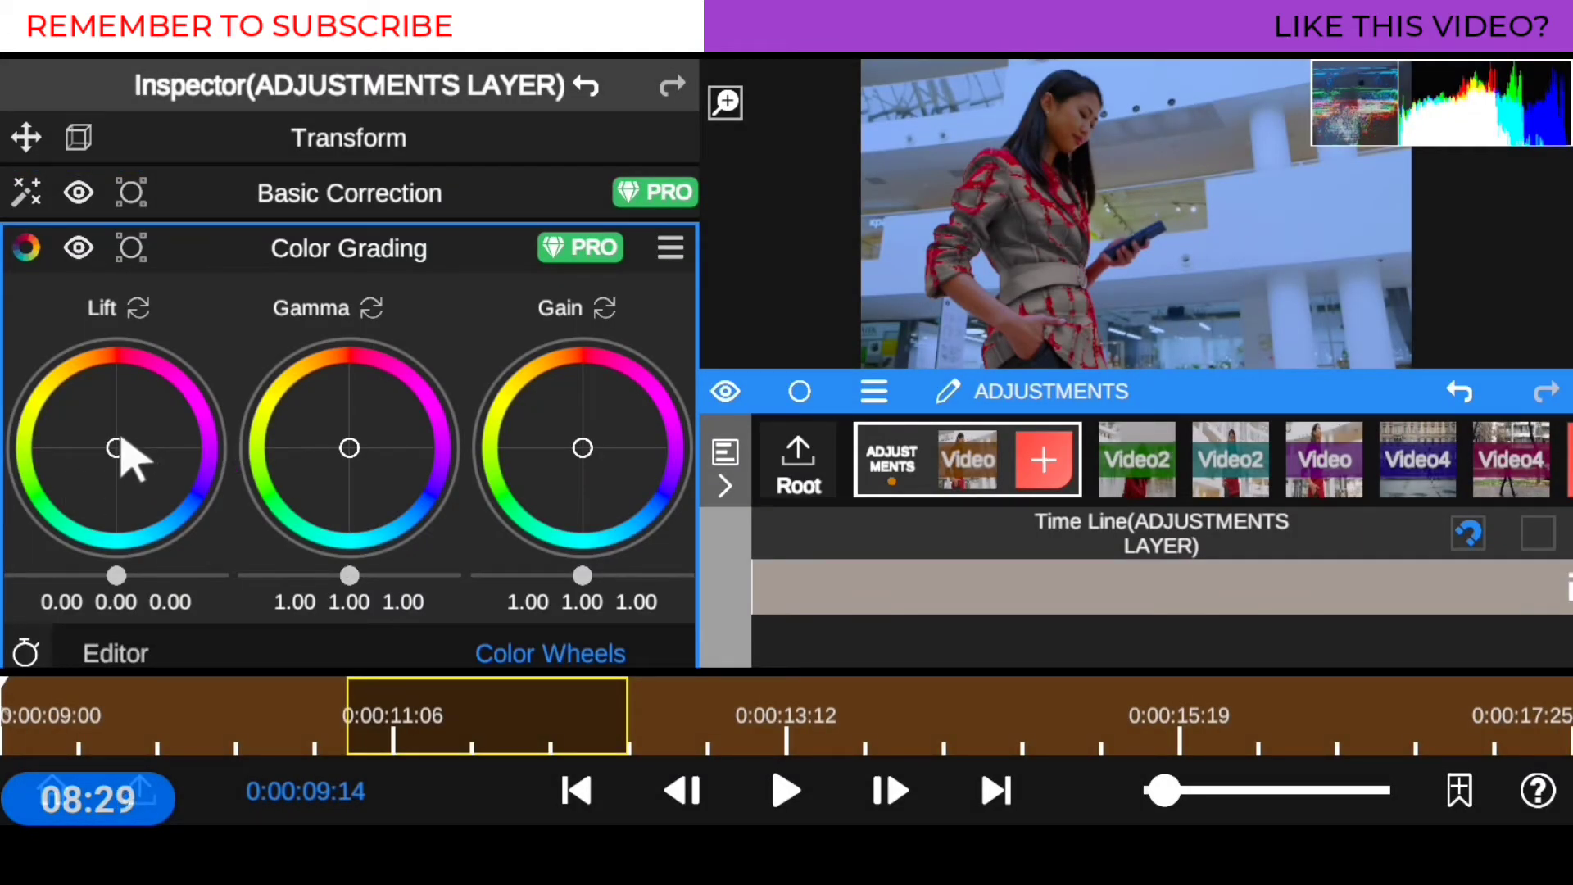
pyautogui.moveTo(119, 447); pyautogui.dragTo(124, 443)
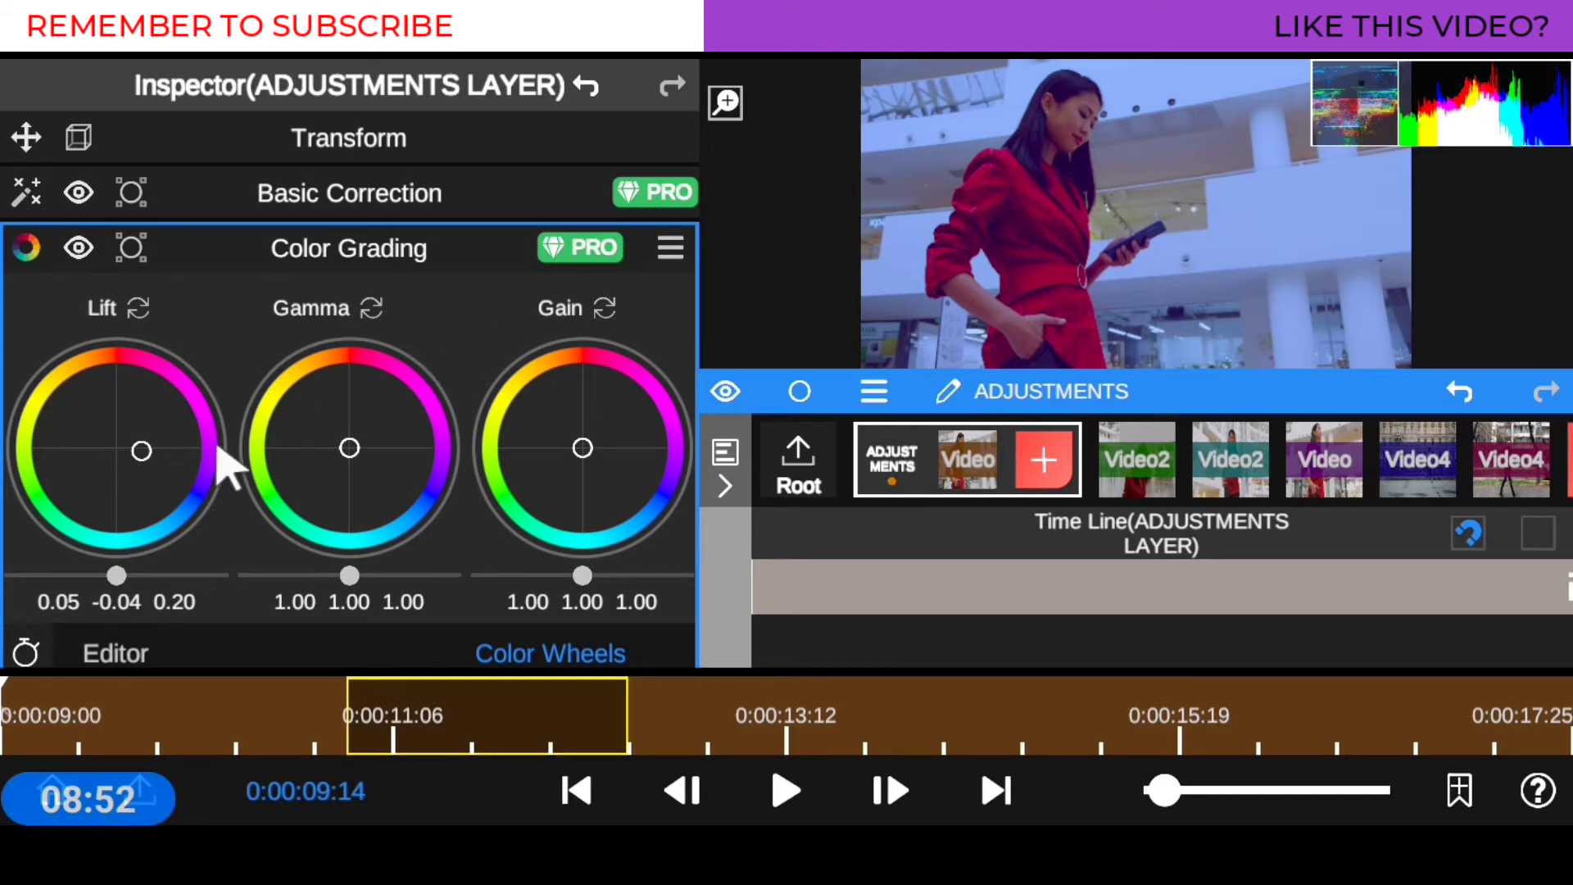
pyautogui.moveTo(353, 435); pyautogui.dragTo(353, 434)
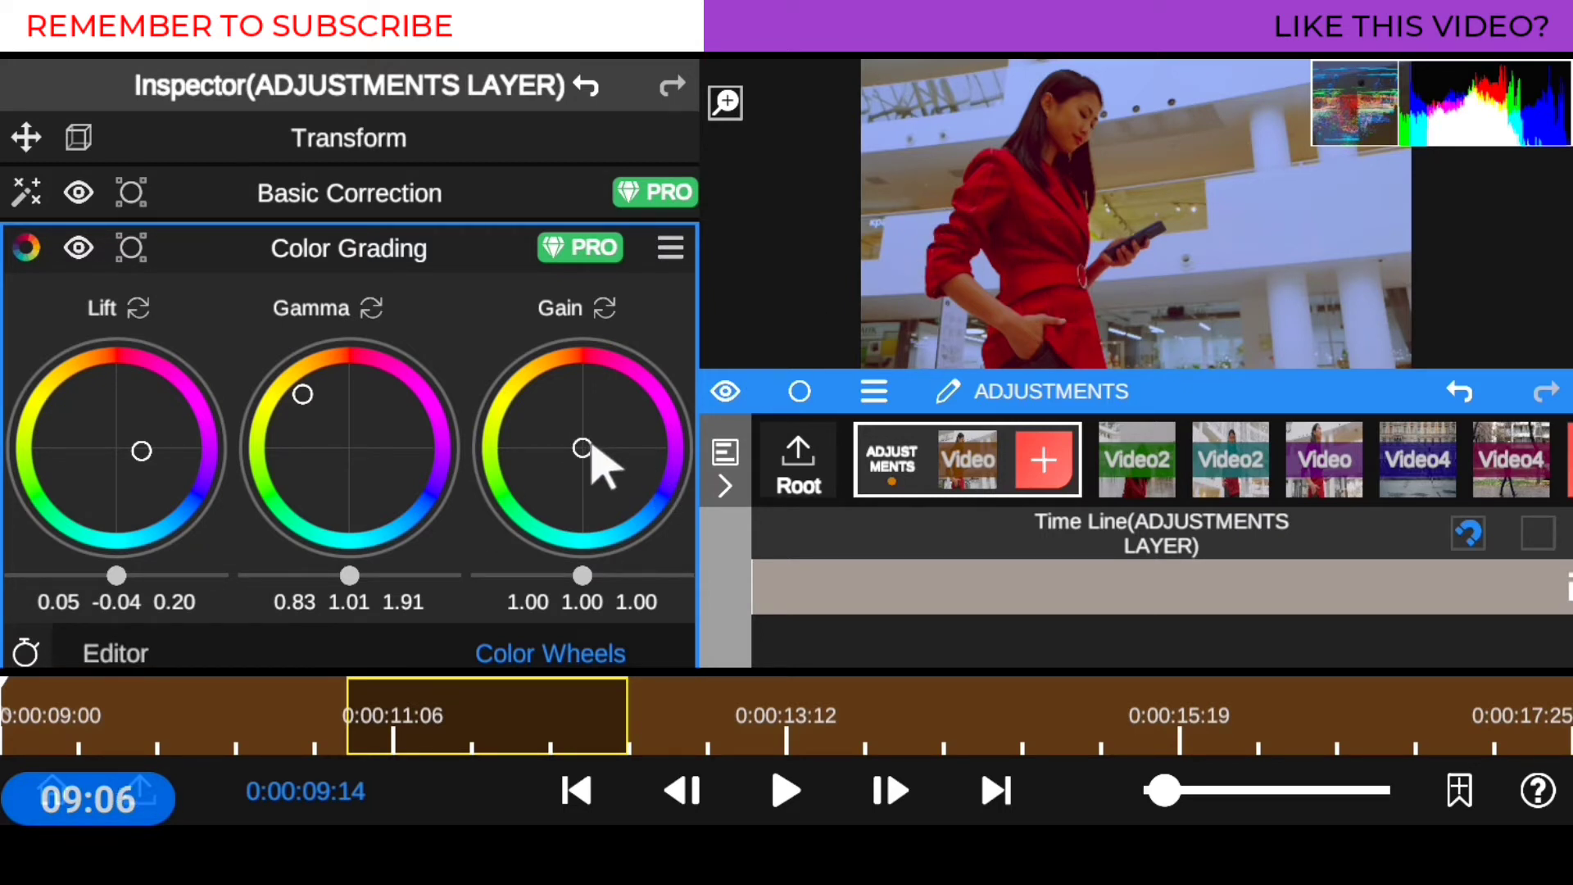
pyautogui.moveTo(593, 451); pyautogui.dragTo(598, 452)
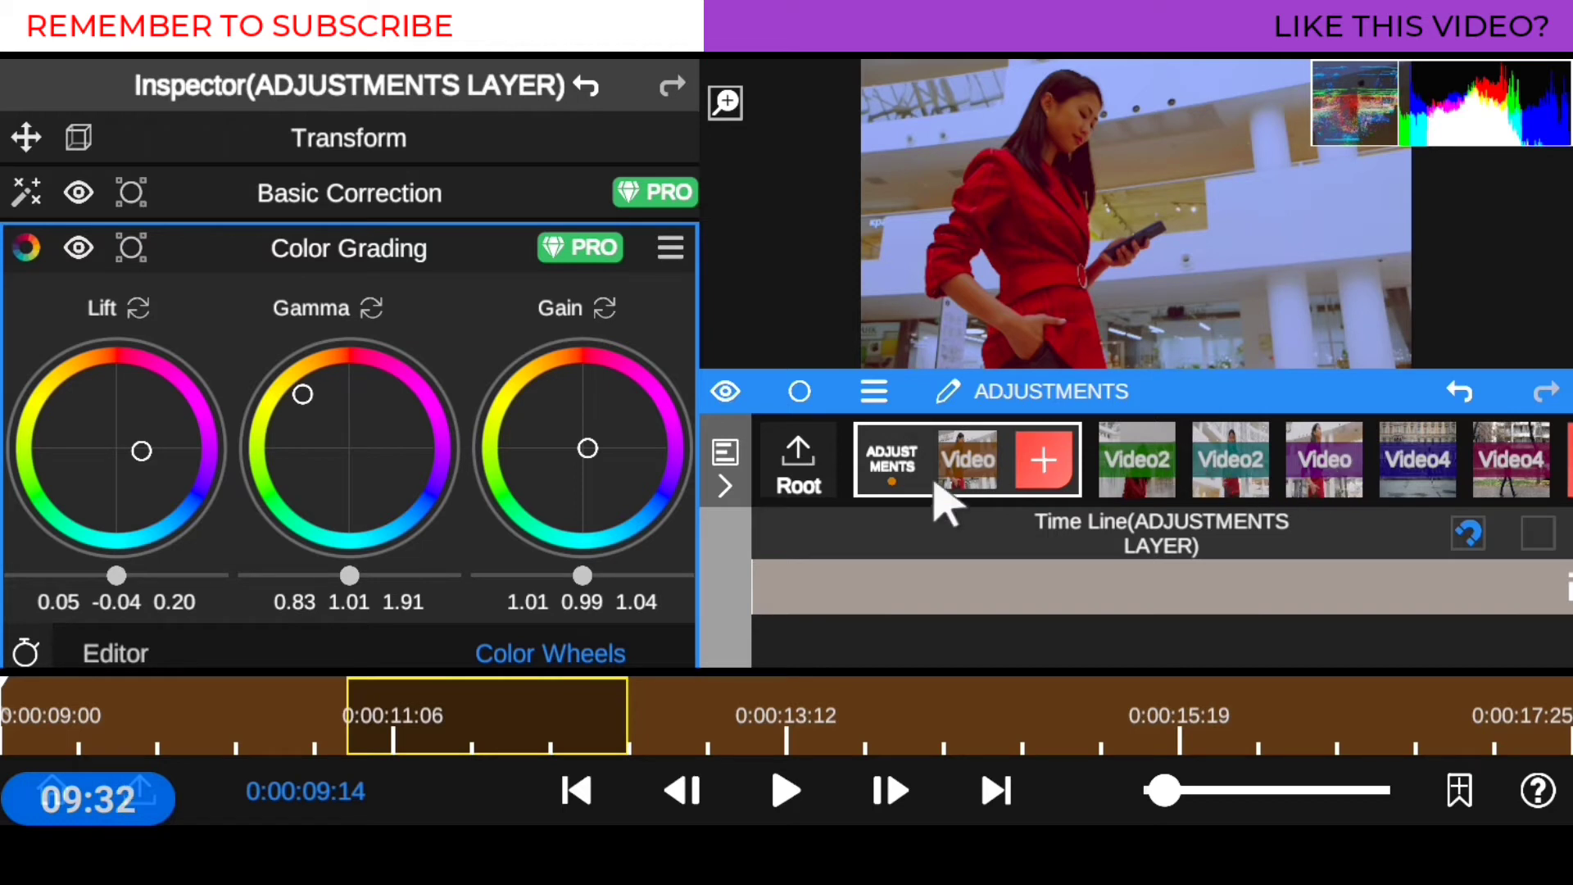
# Return to the project root, briefly checking the ADJUSTMENTS group's settings along the way
pyautogui.click(811, 471)
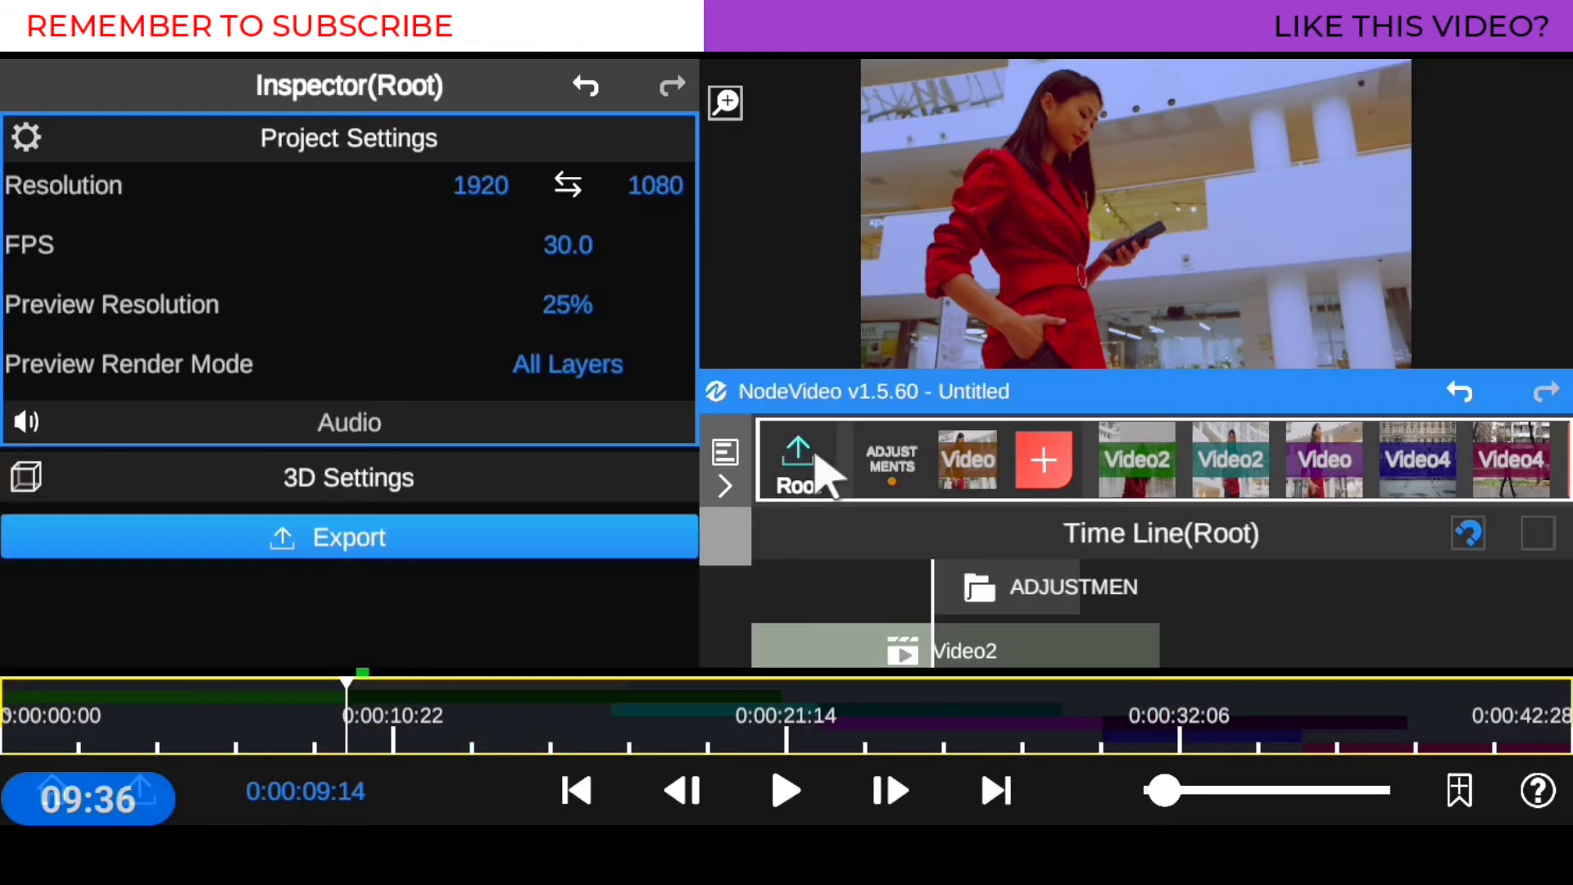
pyautogui.click(893, 462)
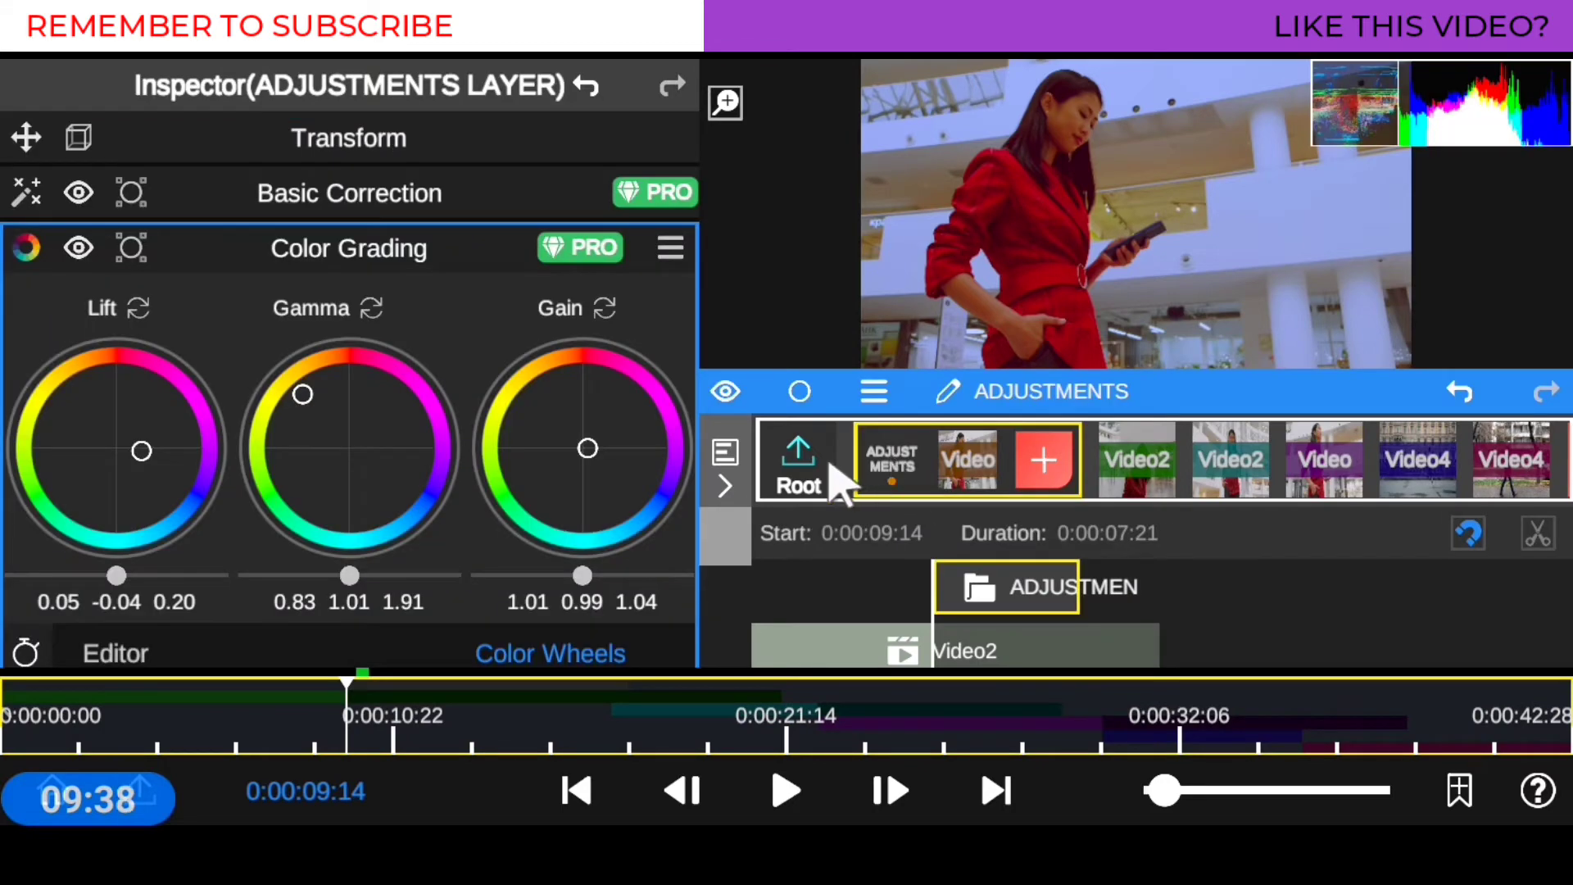
pyautogui.click(790, 479)
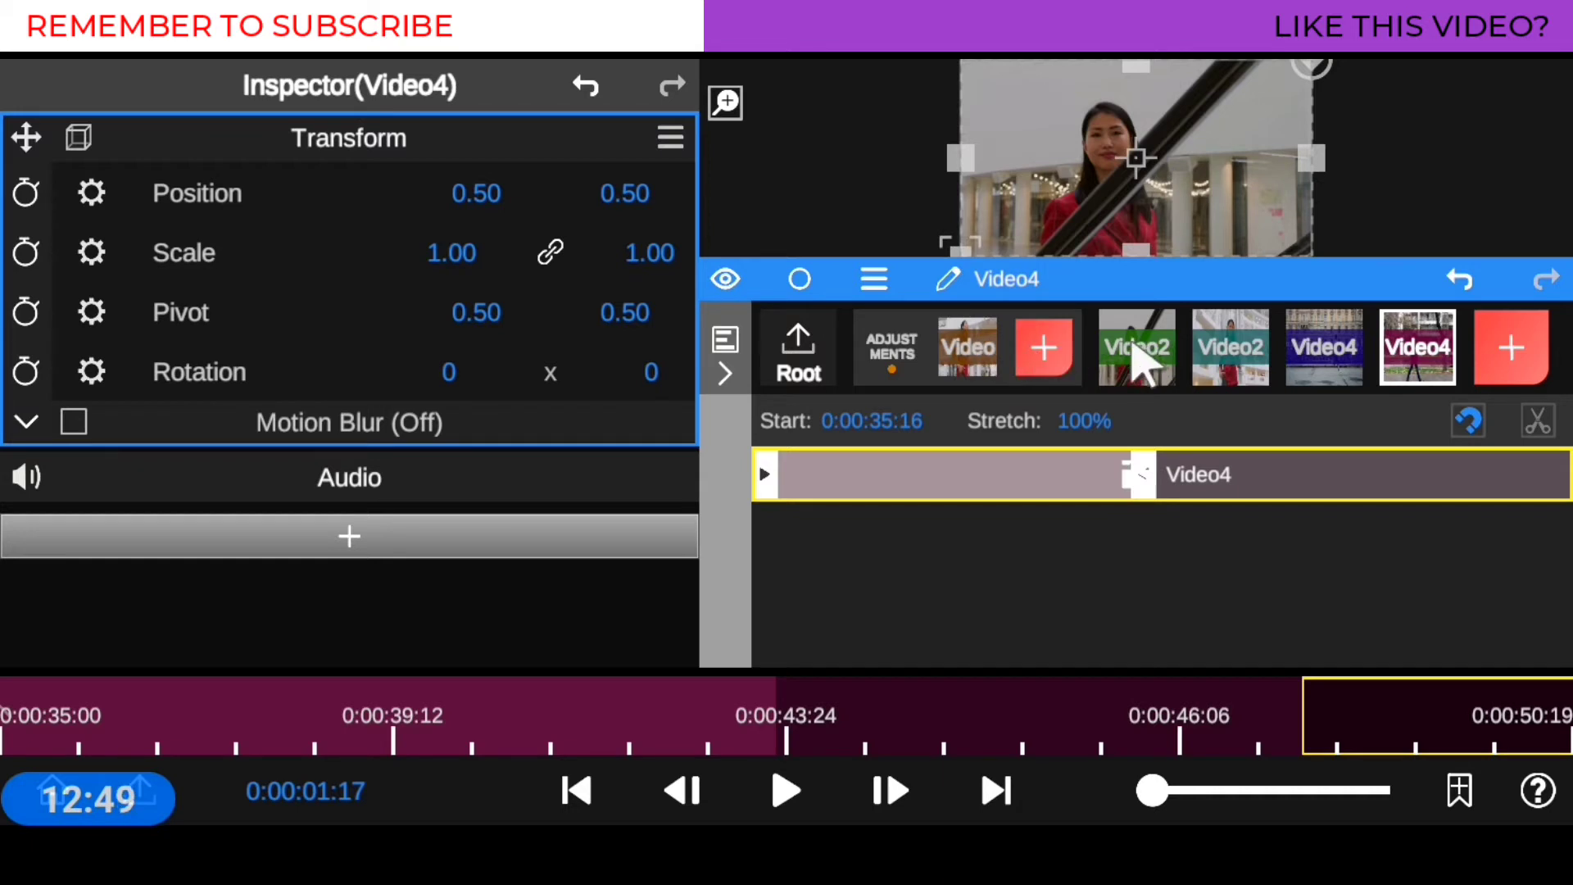
# Drag the first Video2 clip into ADJUSTMENTS LAYER, then solo the second Video2 clip in the preview
pyautogui.click(1137, 348)
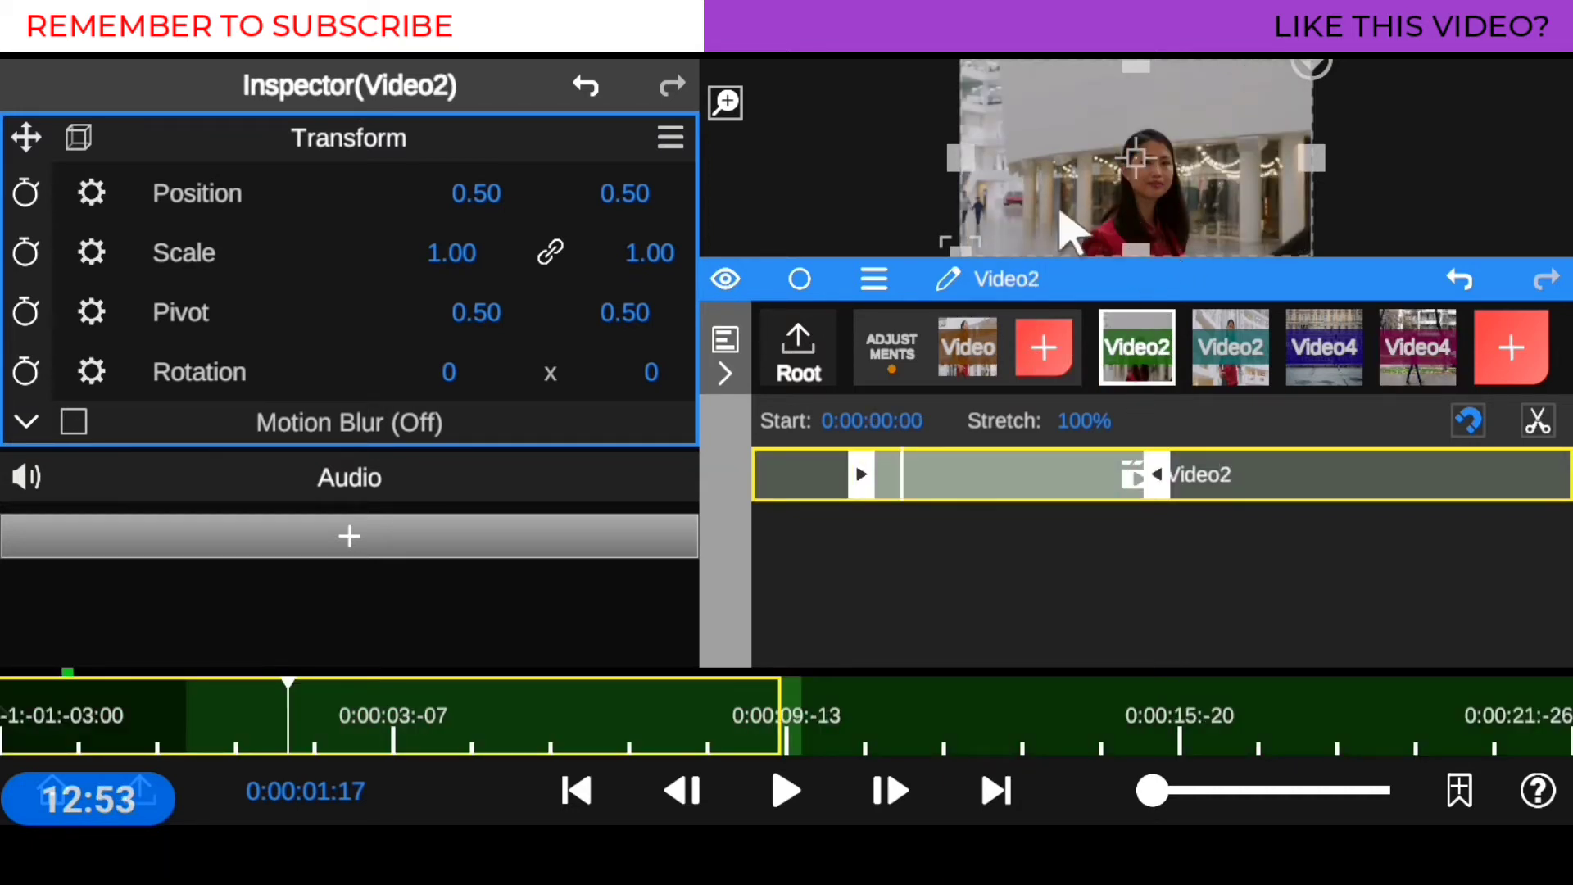
pyautogui.doubleClick(1162, 179)
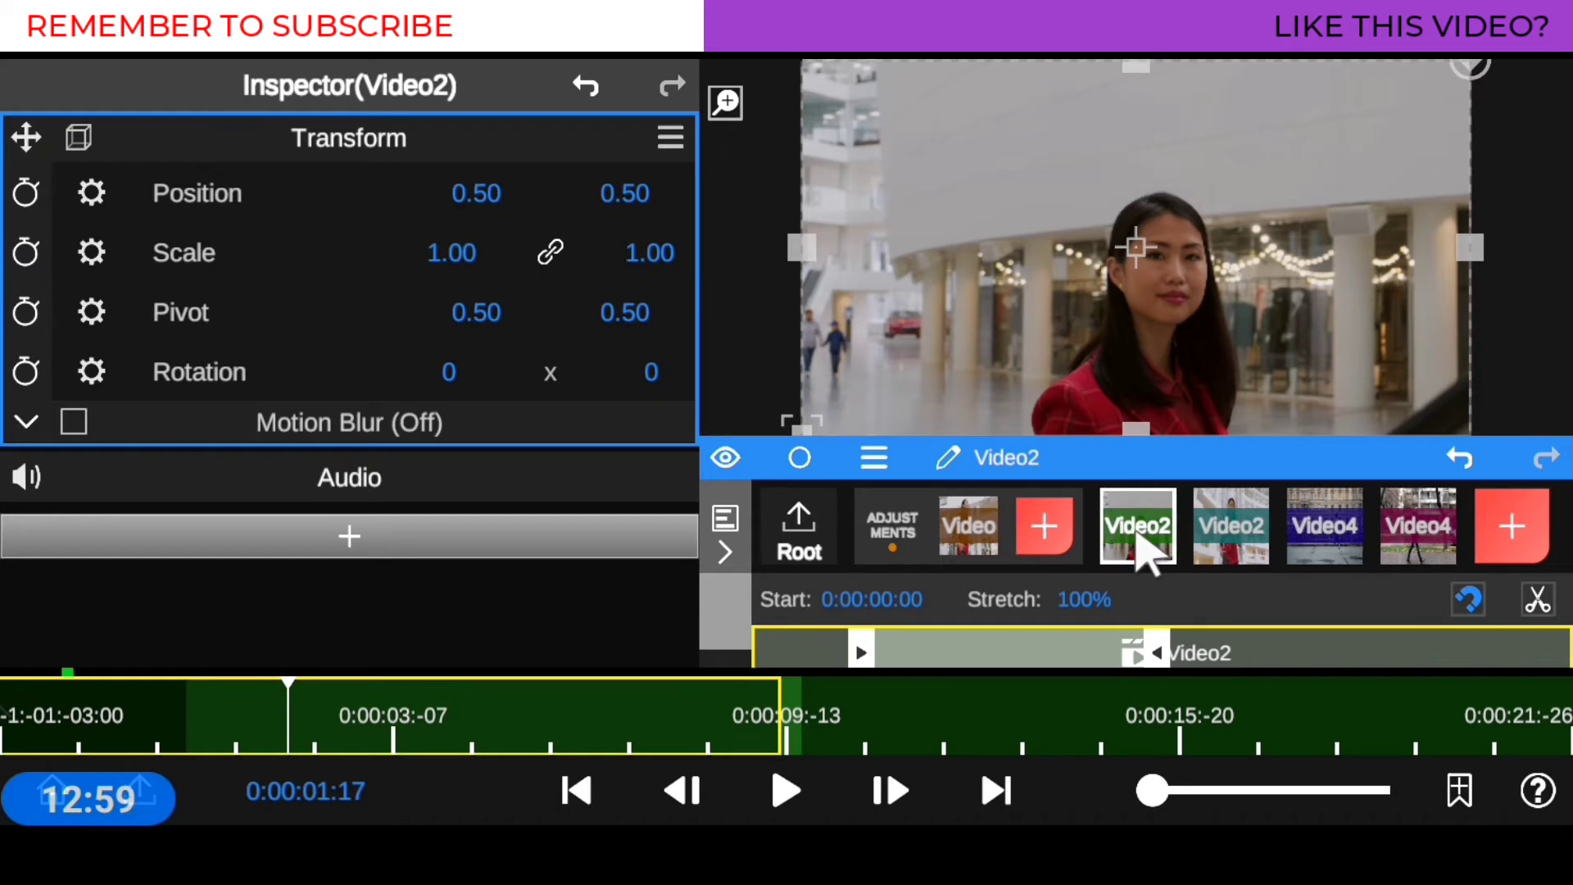
pyautogui.moveTo(1137, 535); pyautogui.dragTo(1057, 534)
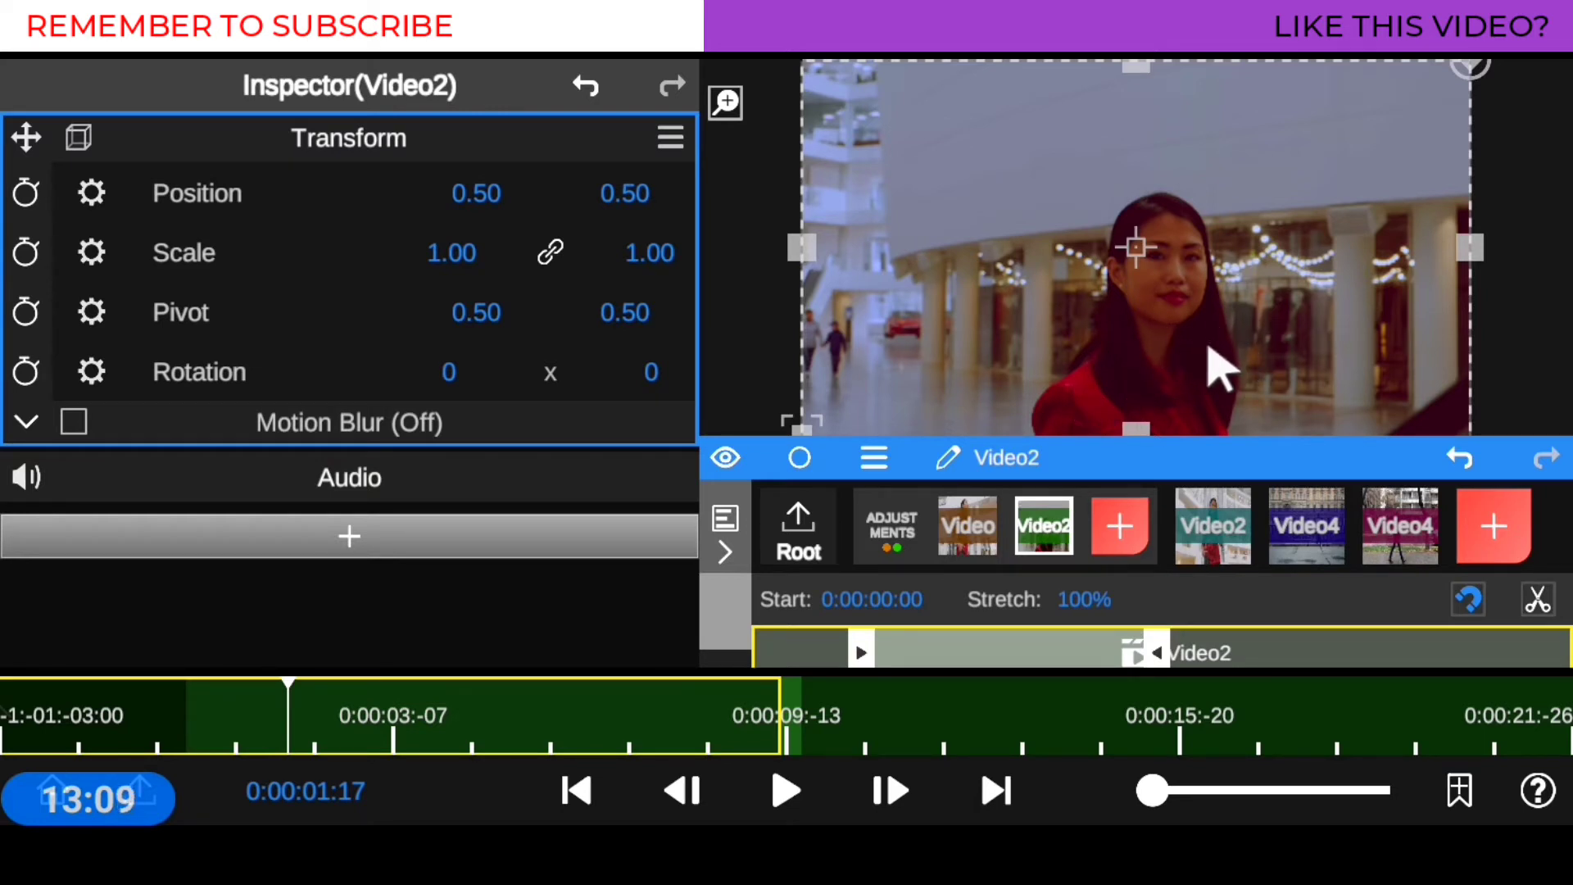
pyautogui.click(1044, 541)
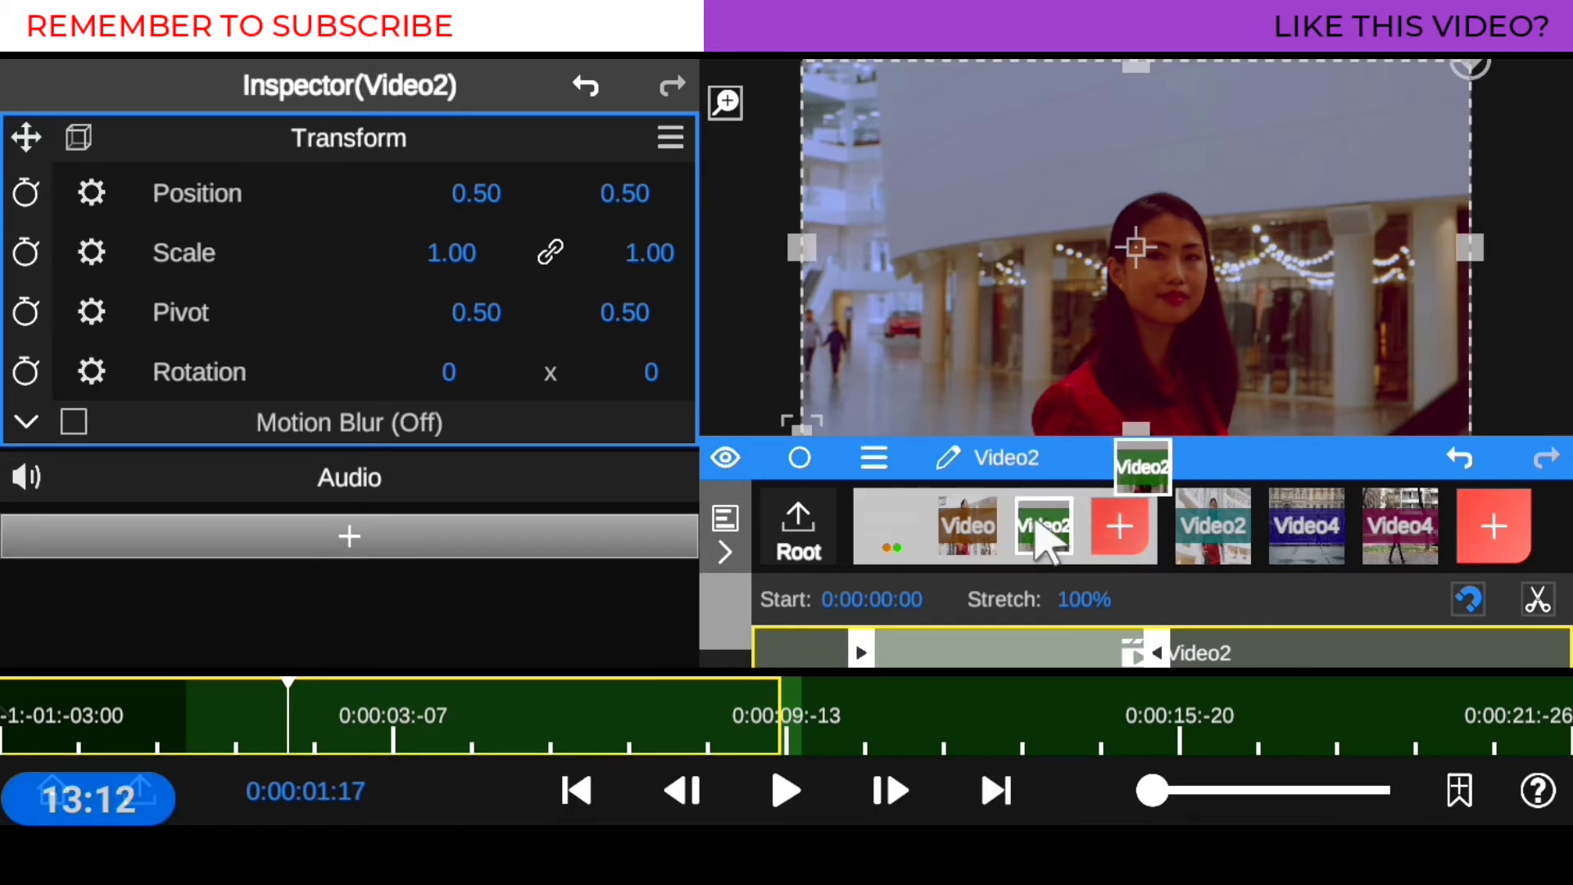
pyautogui.moveTo(1045, 541)
pyautogui.mouseDown()
pyautogui.moveTo(1046, 475)
pyautogui.moveTo(1042, 542)
pyautogui.mouseUp()
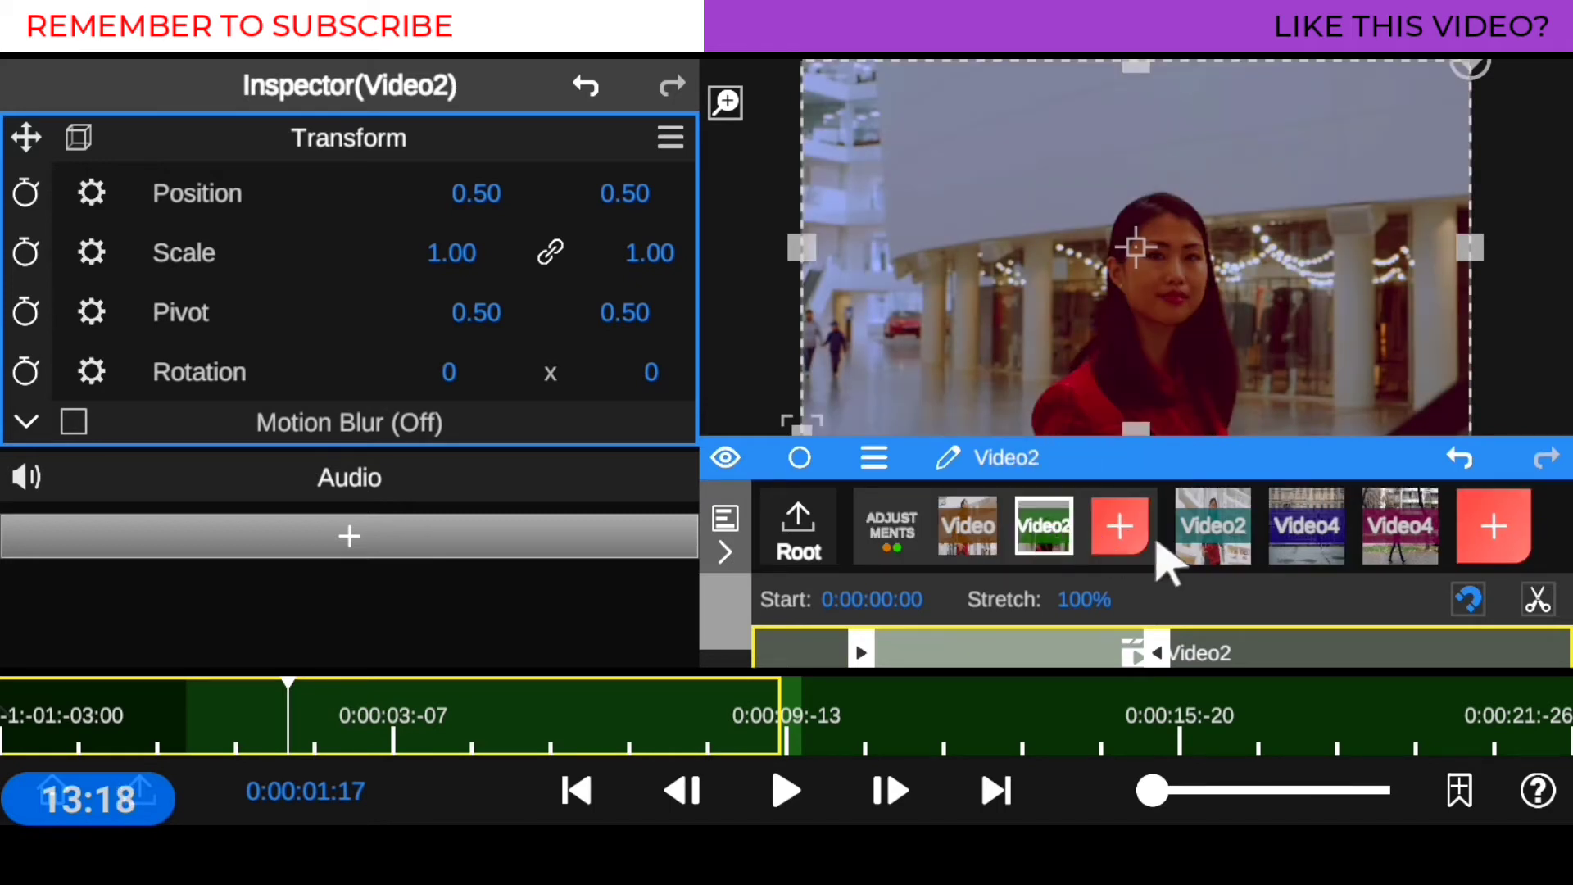
pyautogui.click(1217, 509)
pyautogui.click(799, 457)
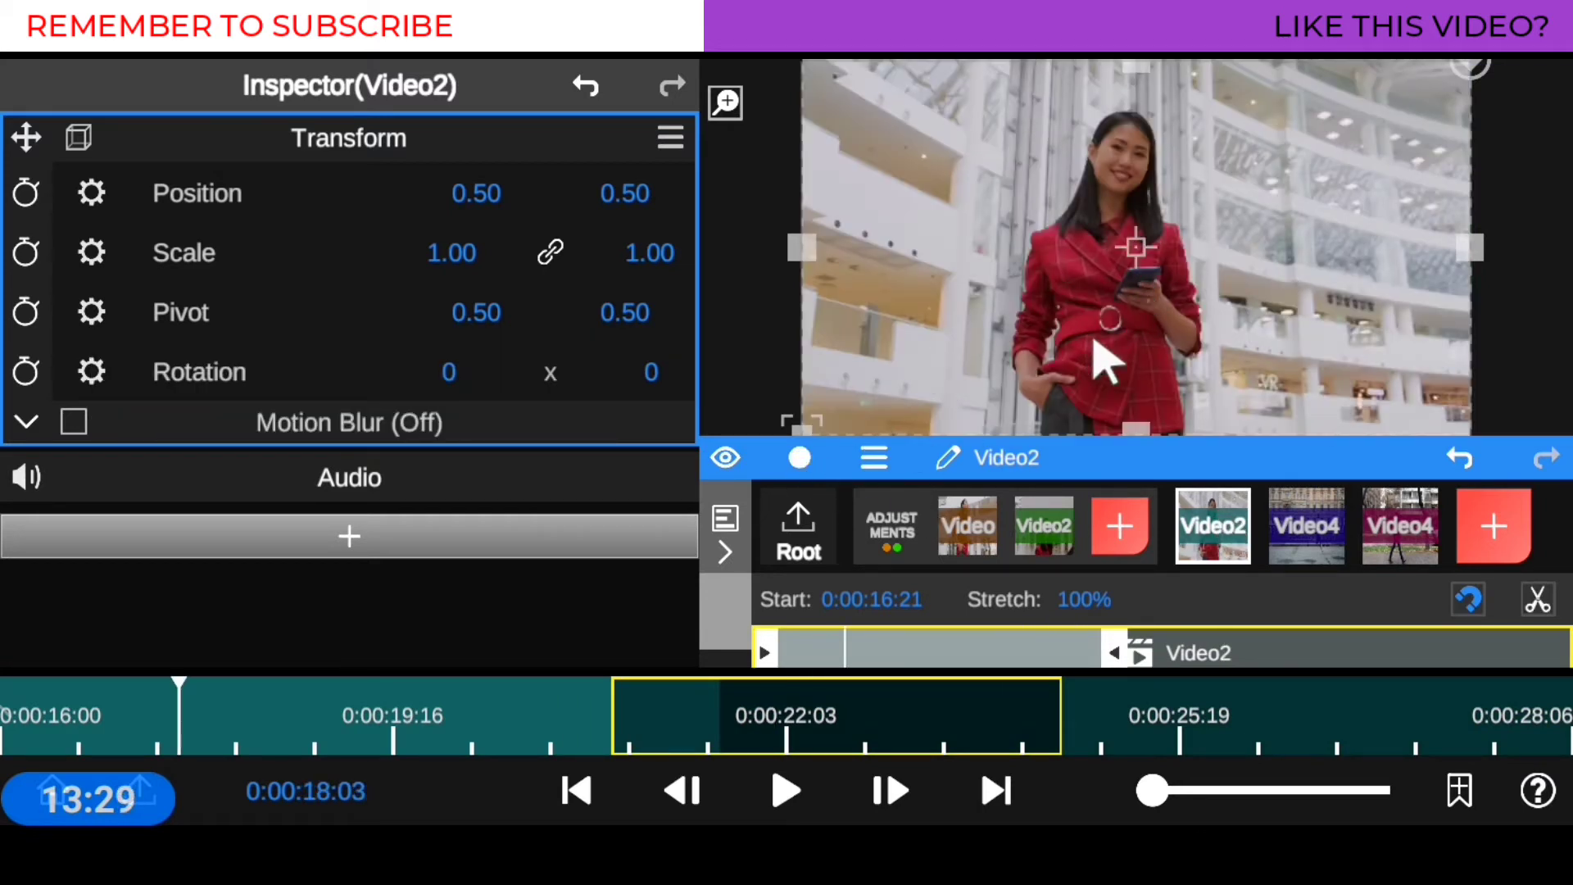
# Move the second Video2 clip into the group, then preview the first Video4 clip solo and unsolo it
pyautogui.moveTo(1213, 525); pyautogui.dragTo(1119, 525)
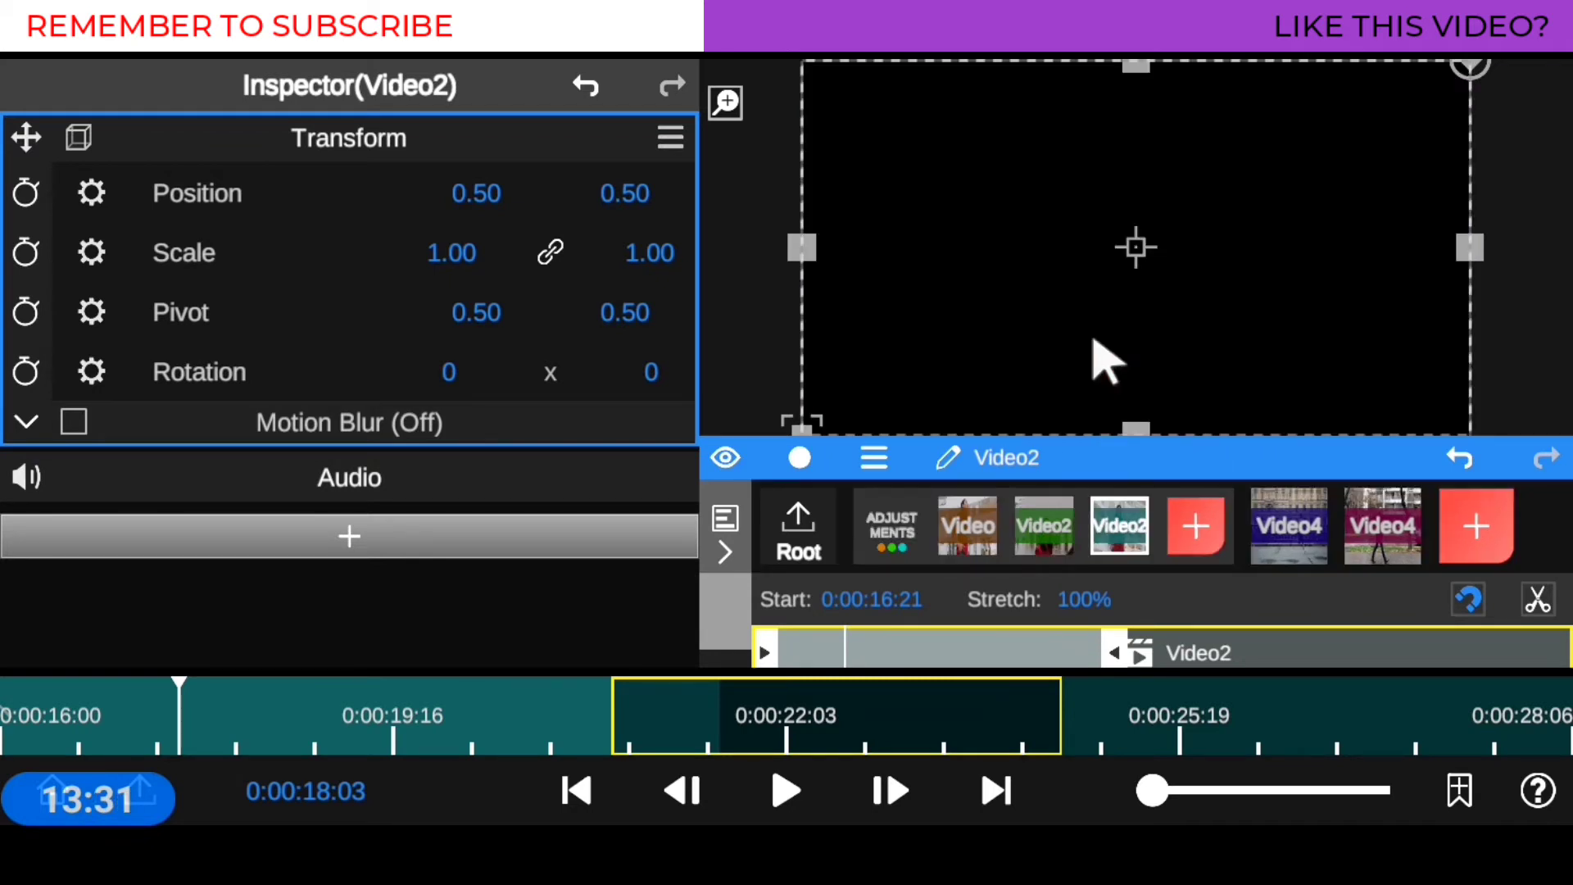
pyautogui.click(965, 501)
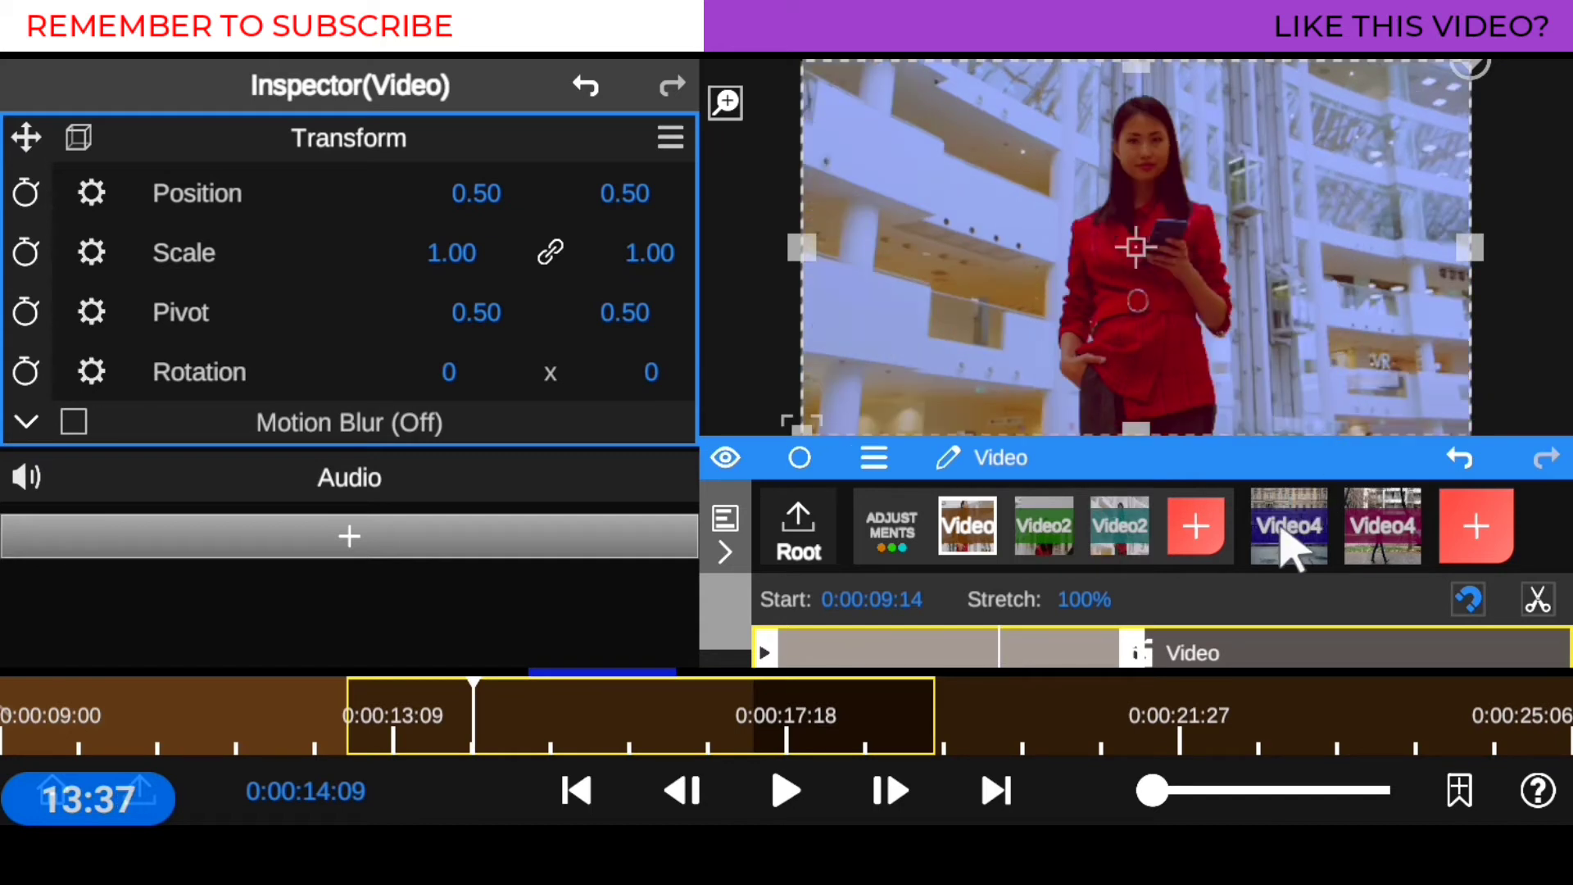
pyautogui.click(1290, 550)
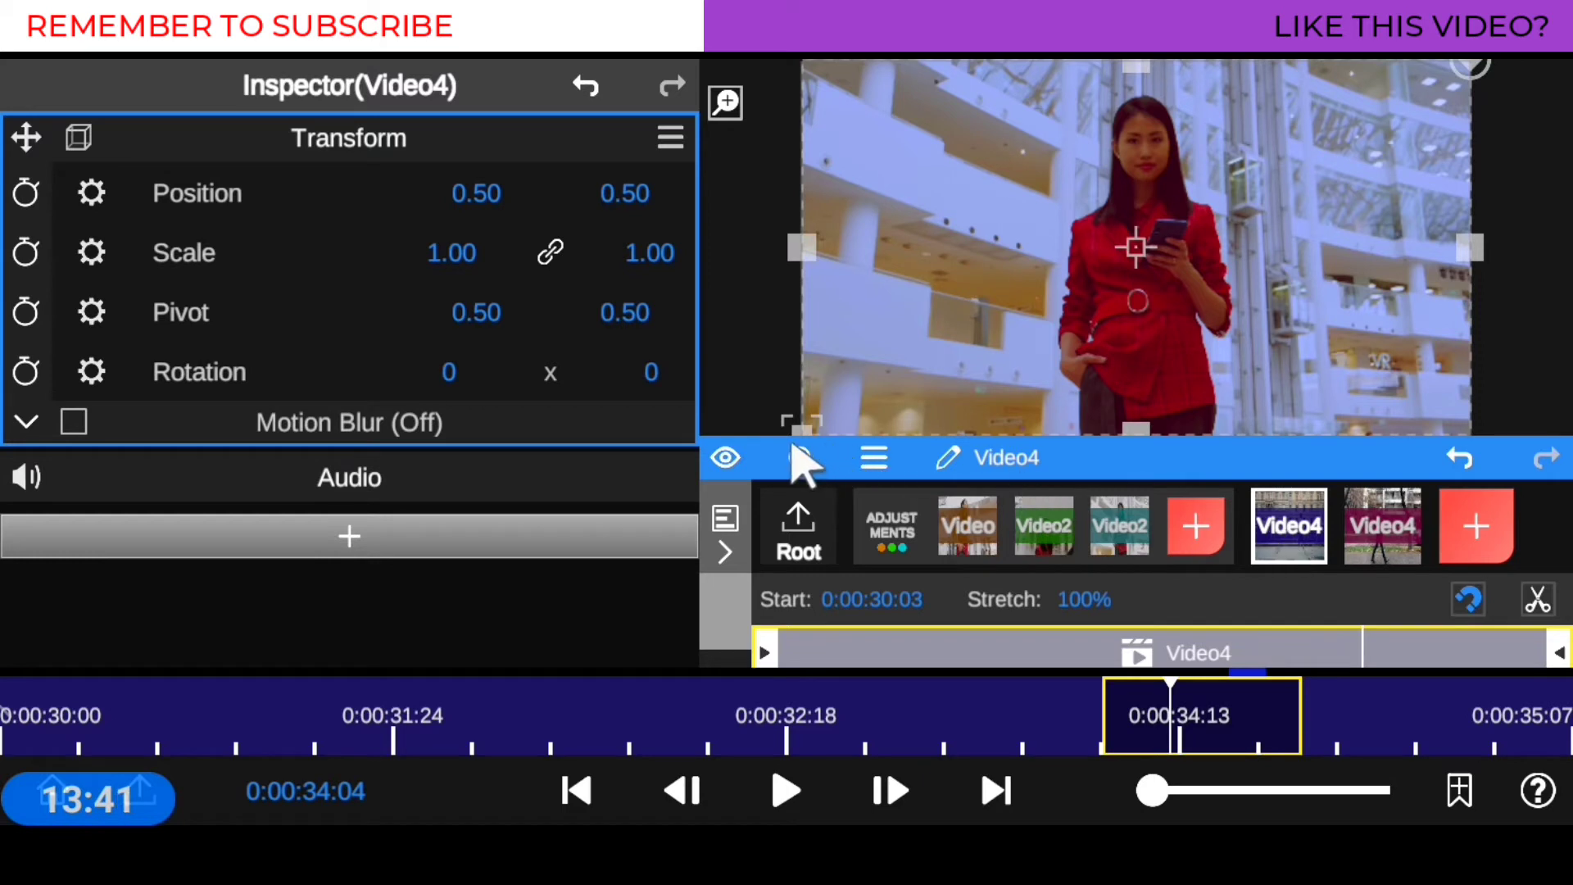
pyautogui.click(793, 451)
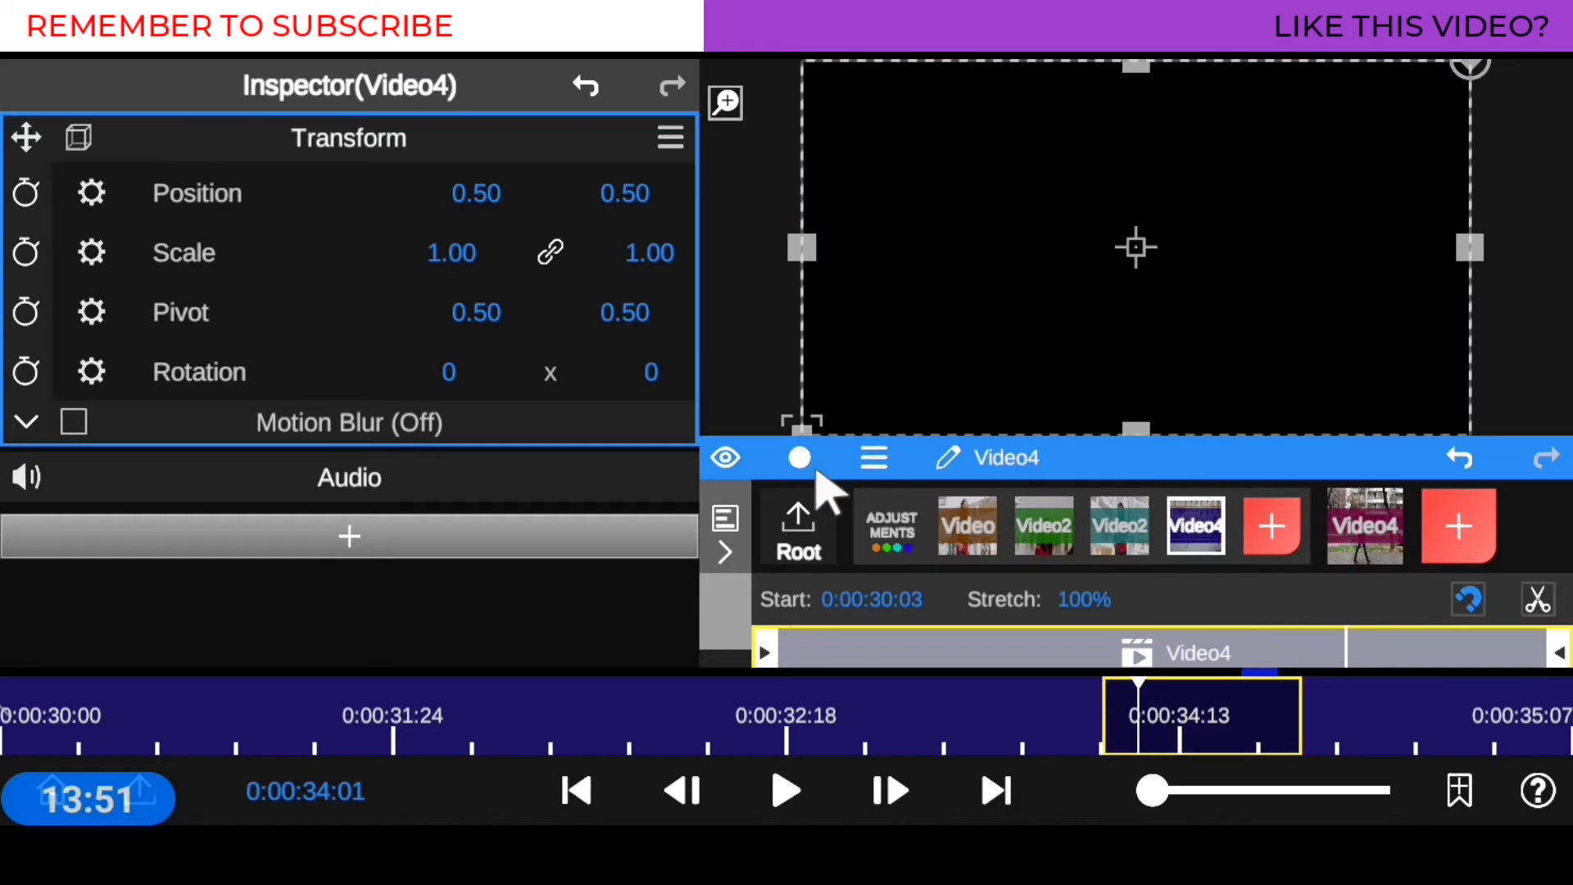
pyautogui.click(797, 458)
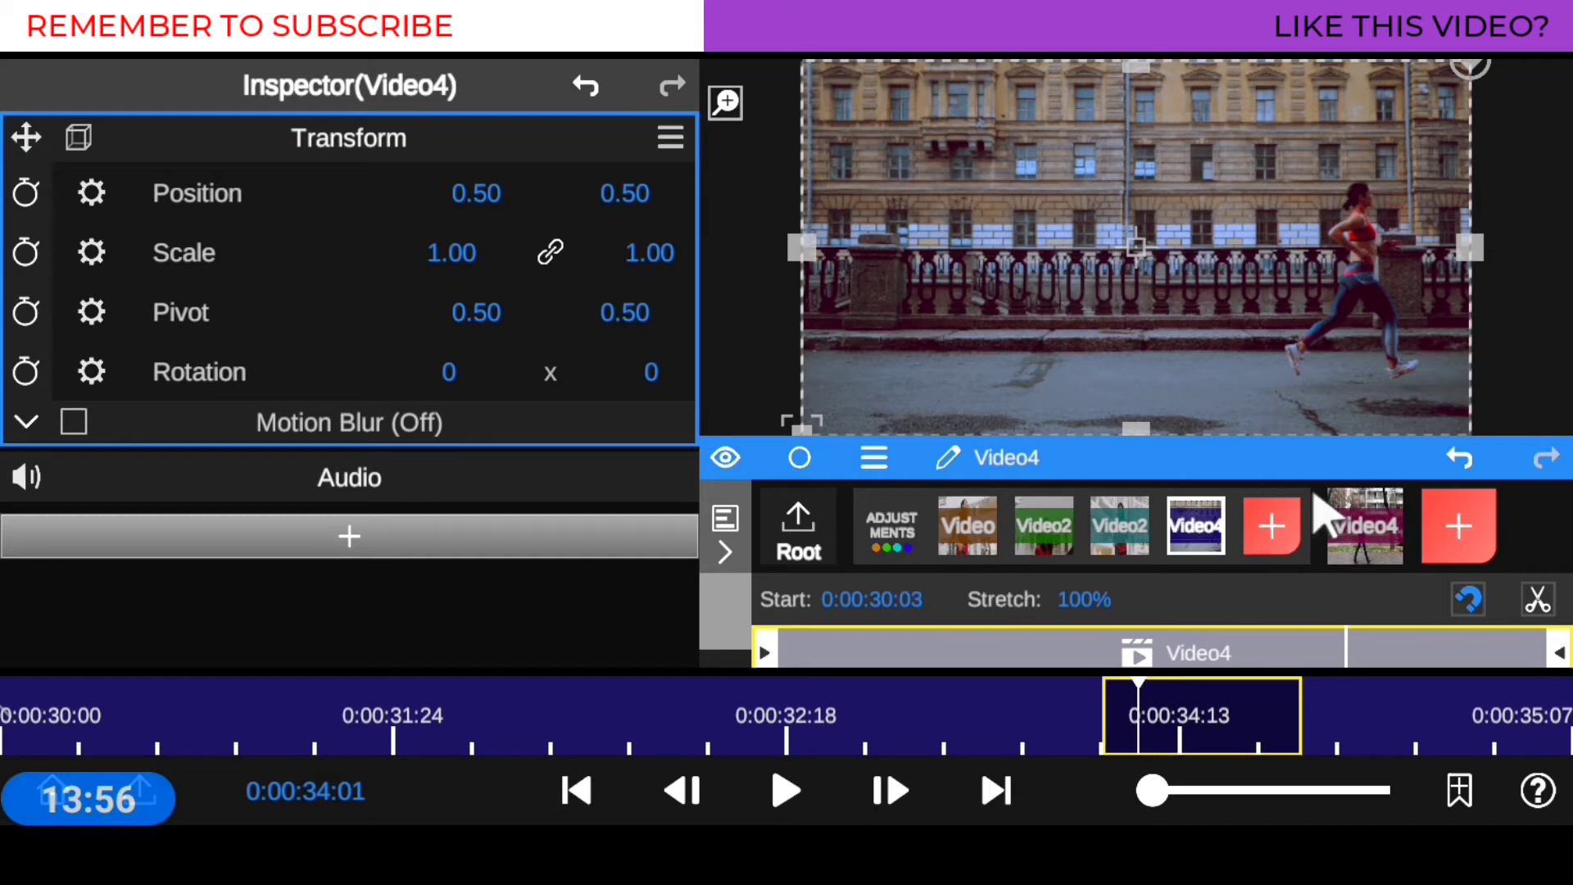
# Move the last Video4 clip into the group and confirm only ADJUSTMENTS LAYER remains at root
pyautogui.click(1385, 528)
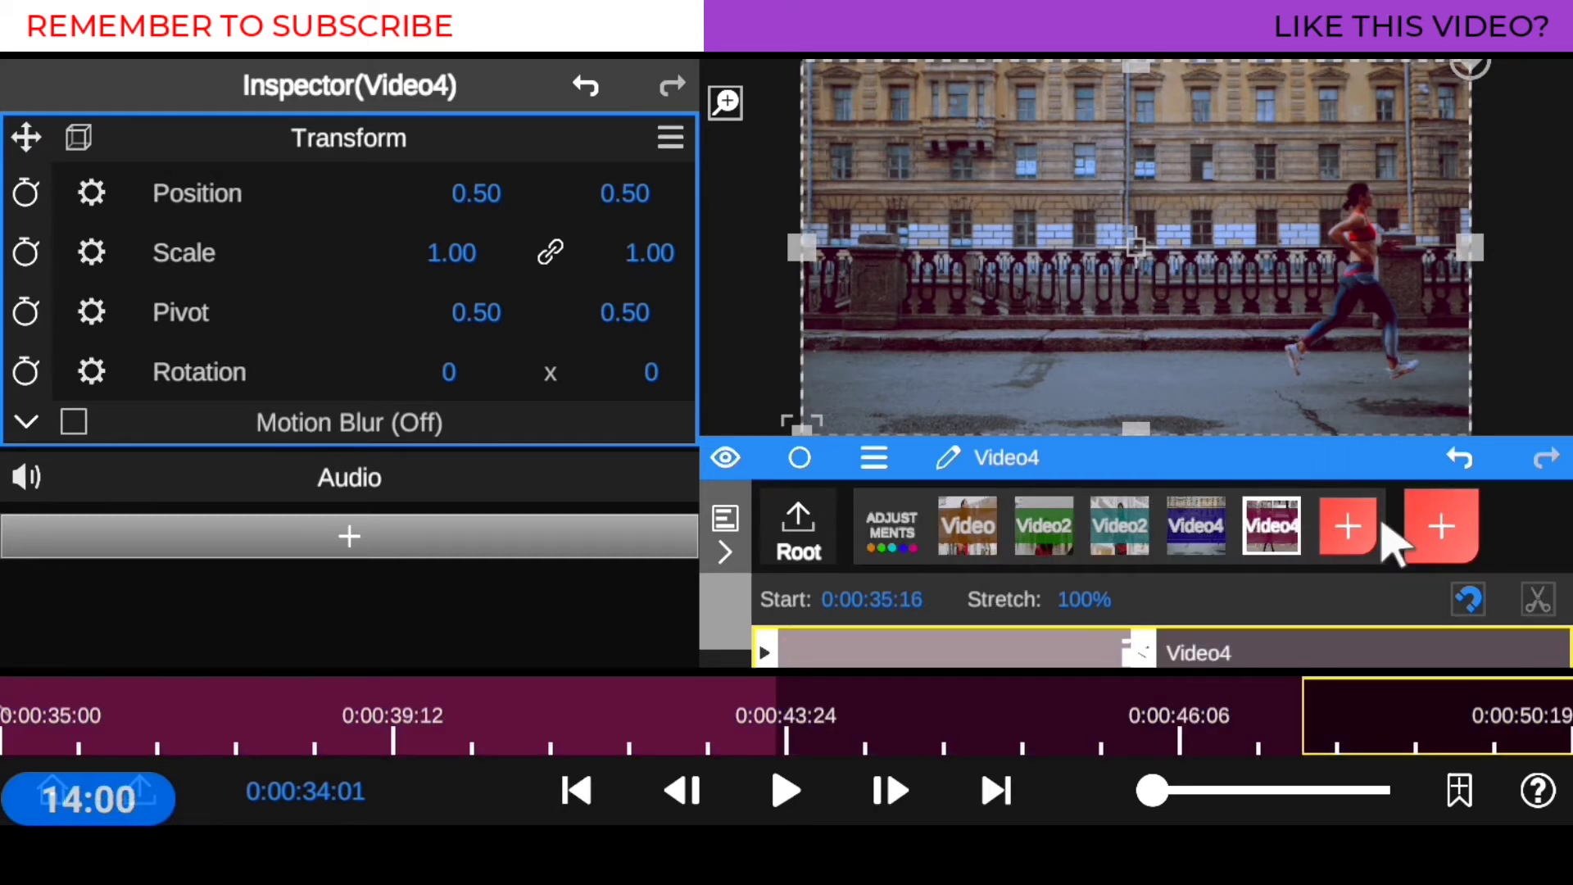
pyautogui.click(880, 536)
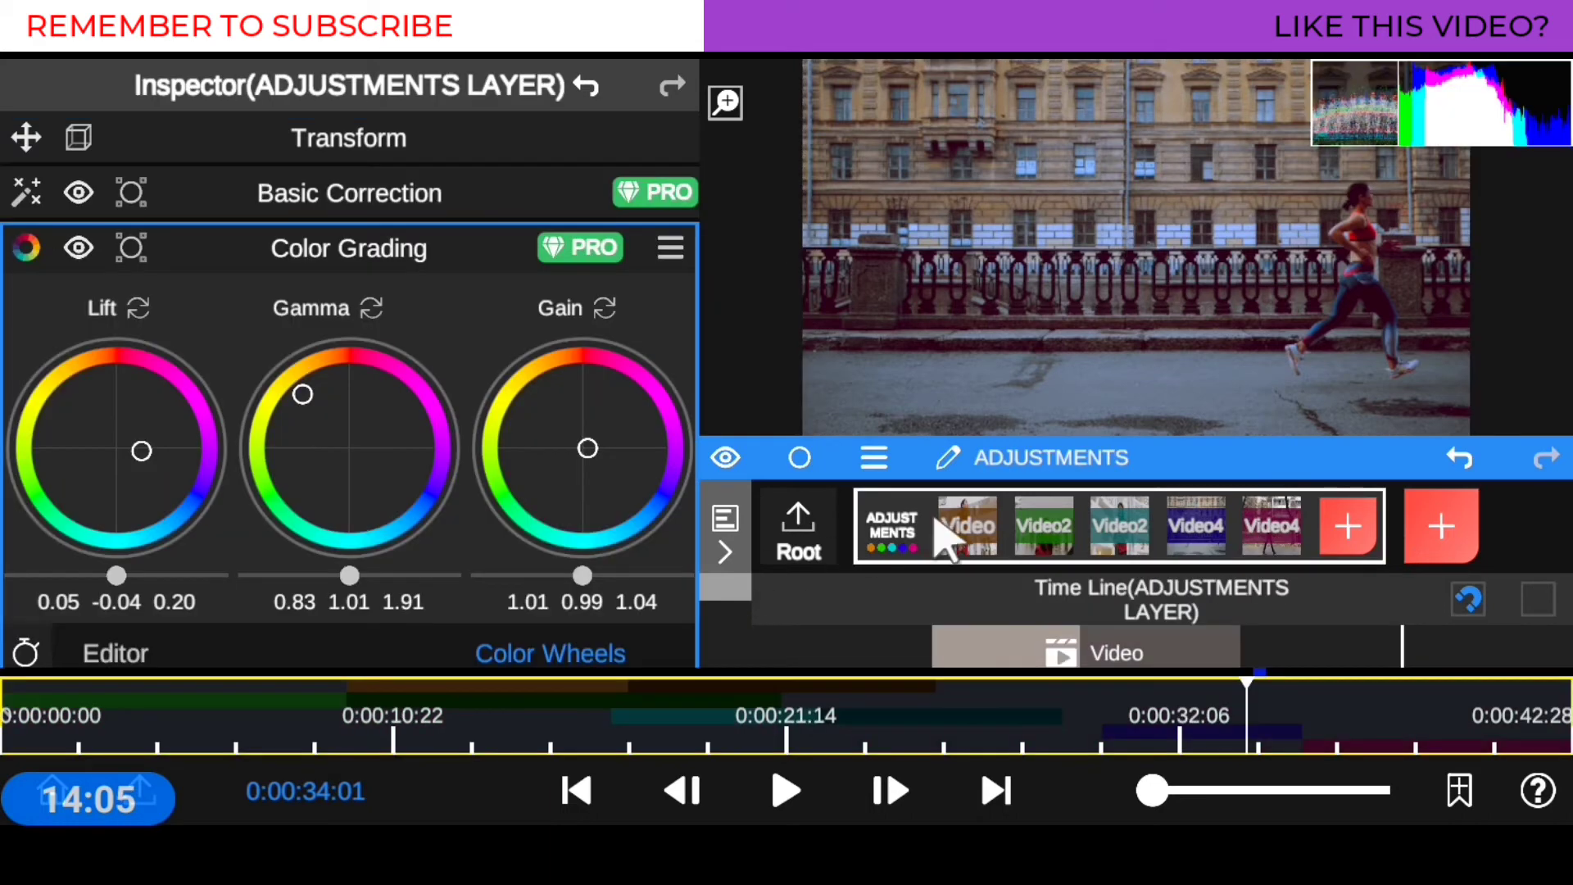
pyautogui.click(801, 533)
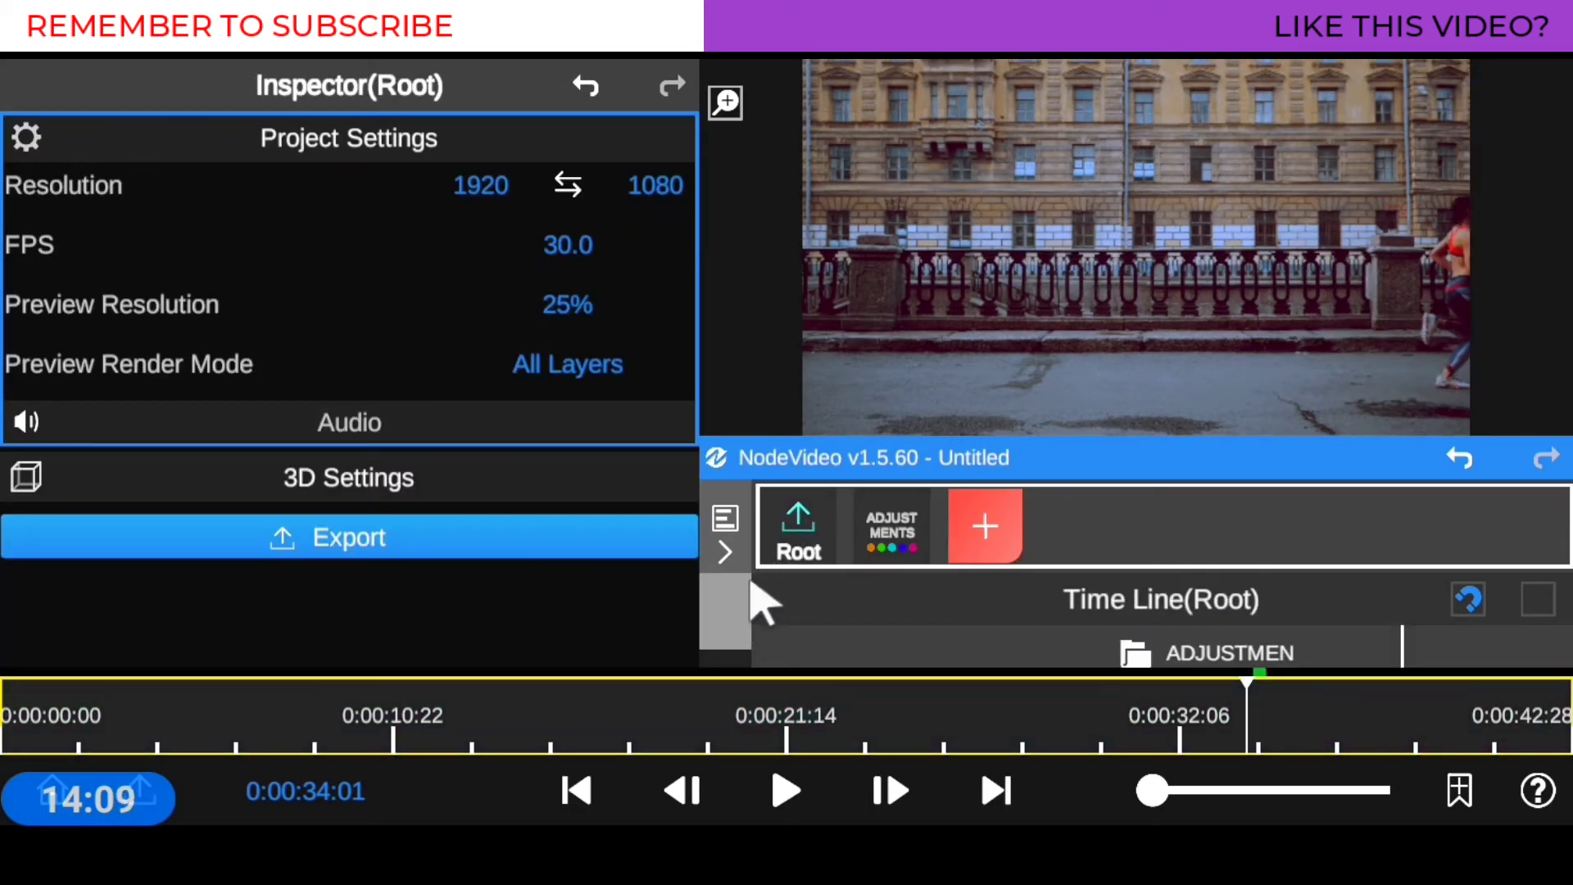
pyautogui.scroll(-1, 761, 602)
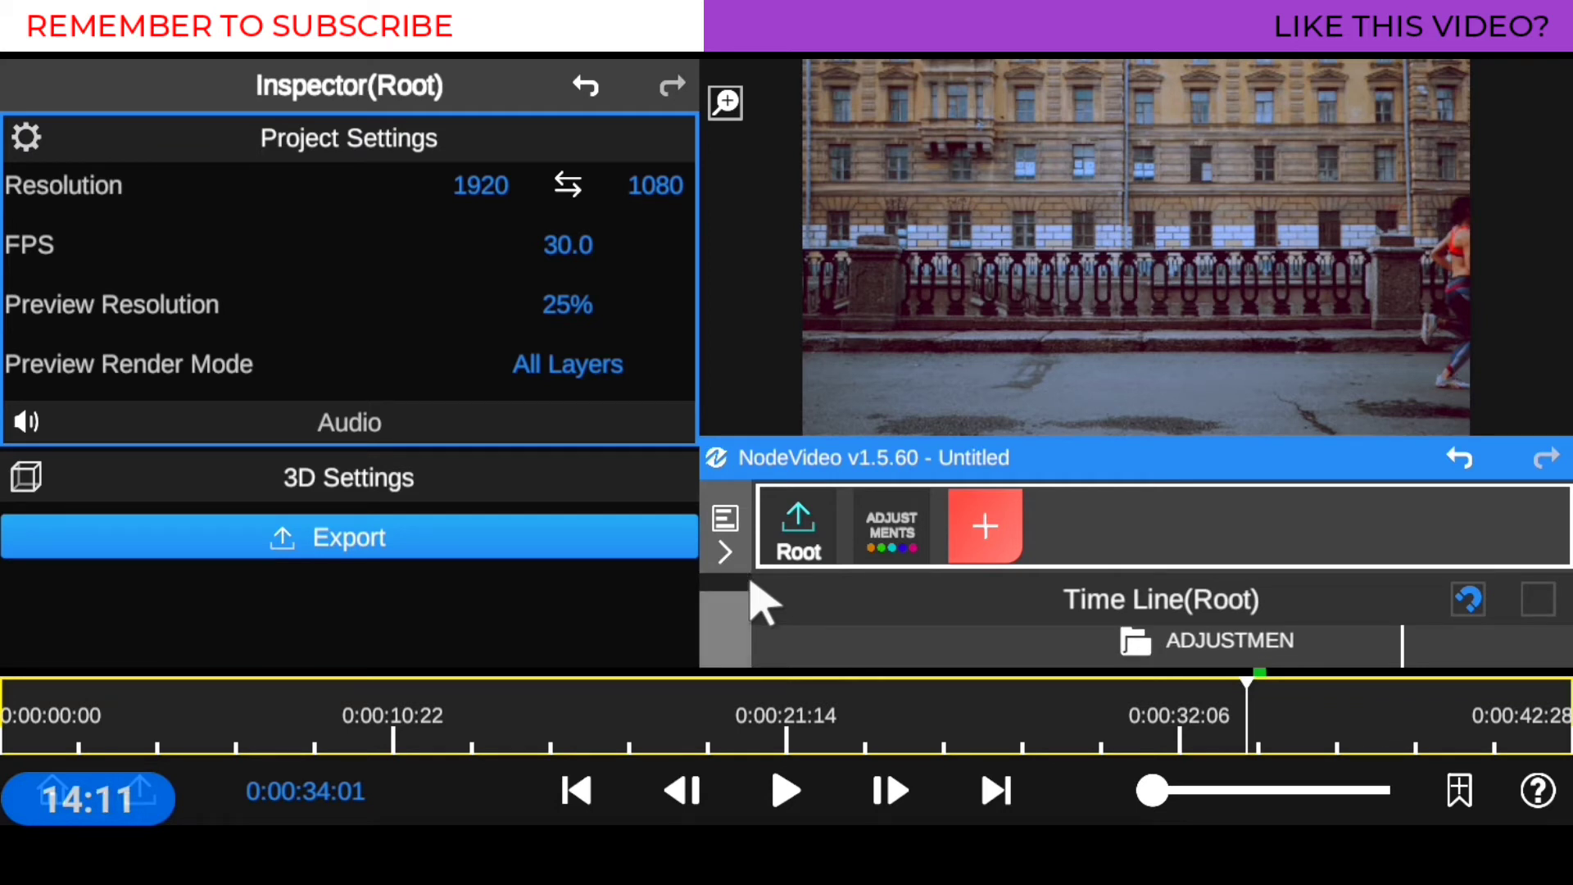
pyautogui.scroll(-5, 758, 598)
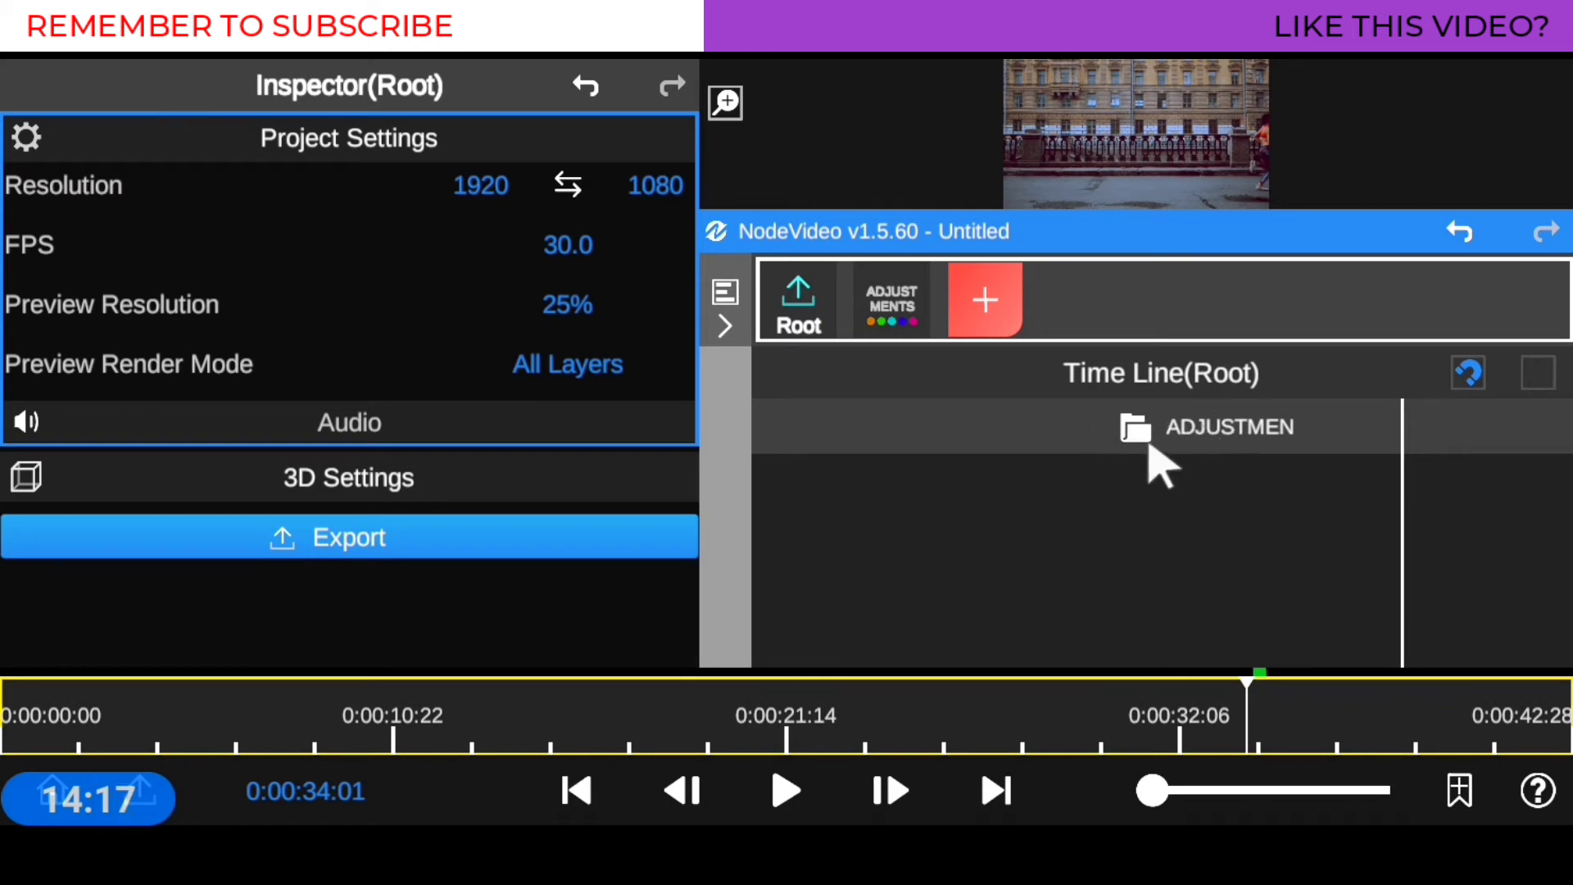
# Open the ADJUSTMENTS node's inspector and preview the cool blue grade on the street footage full screen
pyautogui.click(901, 315)
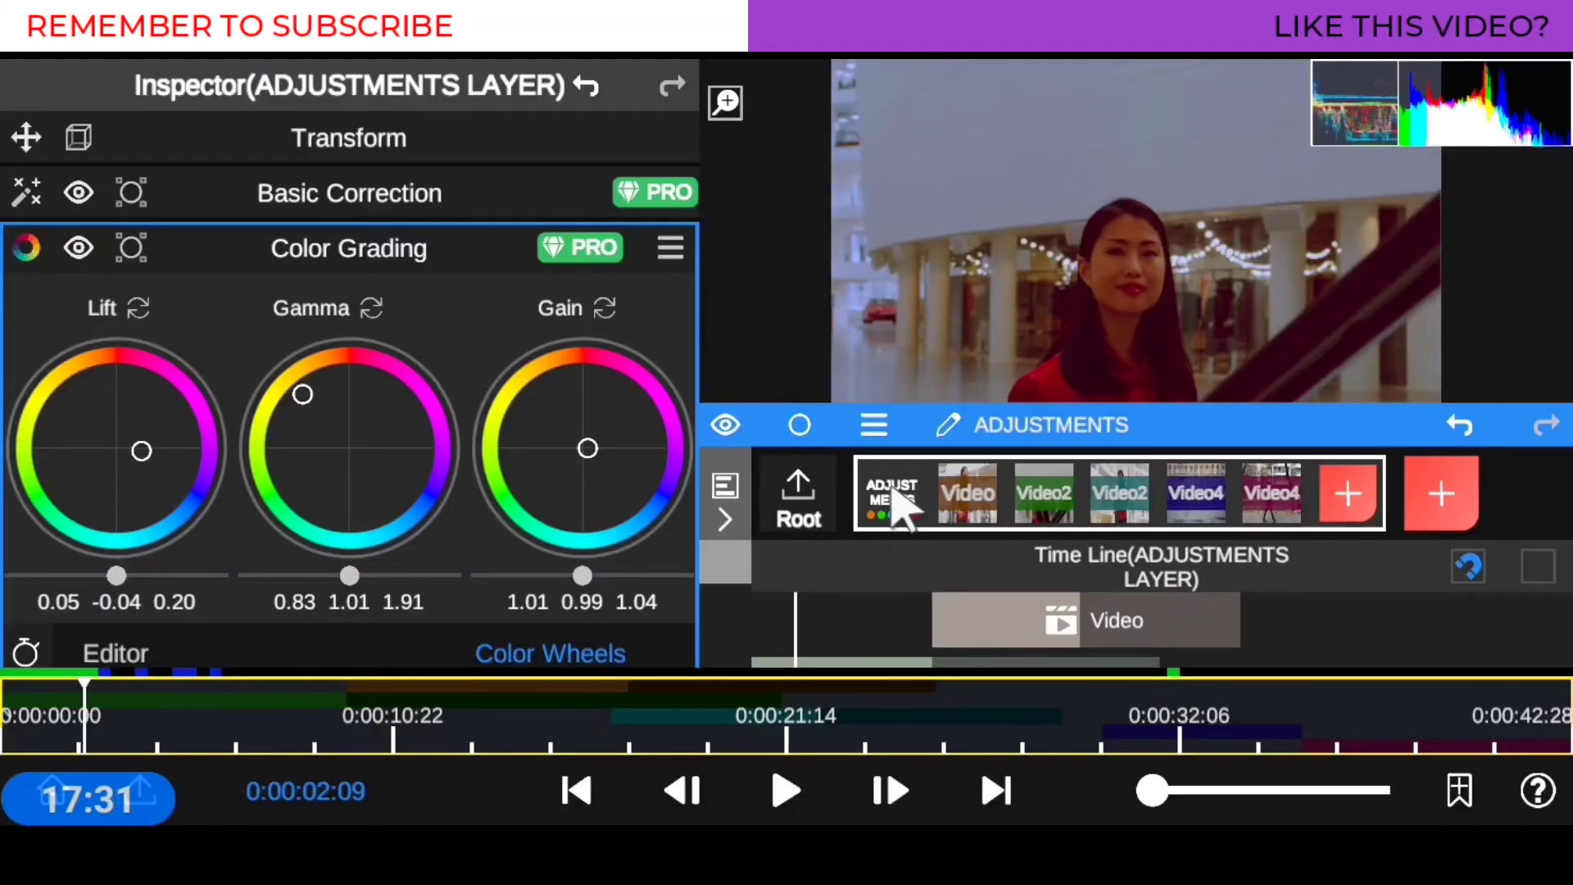
# Delete the Video clip and the first Video2 clip from the ADJUSTMENTS LAYER group
pyautogui.click(898, 504)
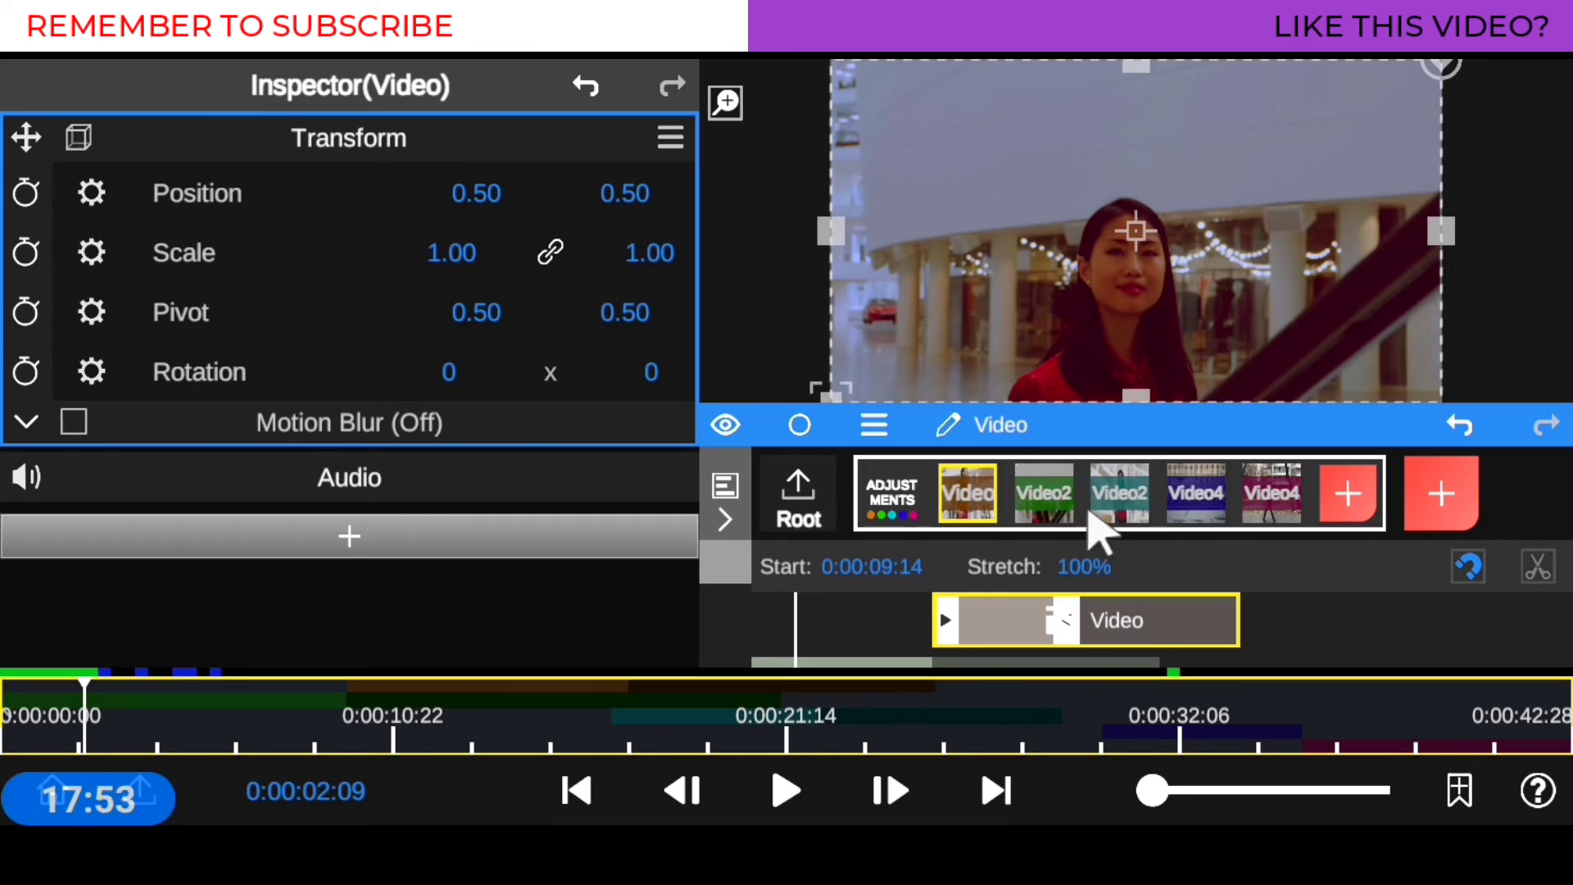
pyautogui.click(872, 427)
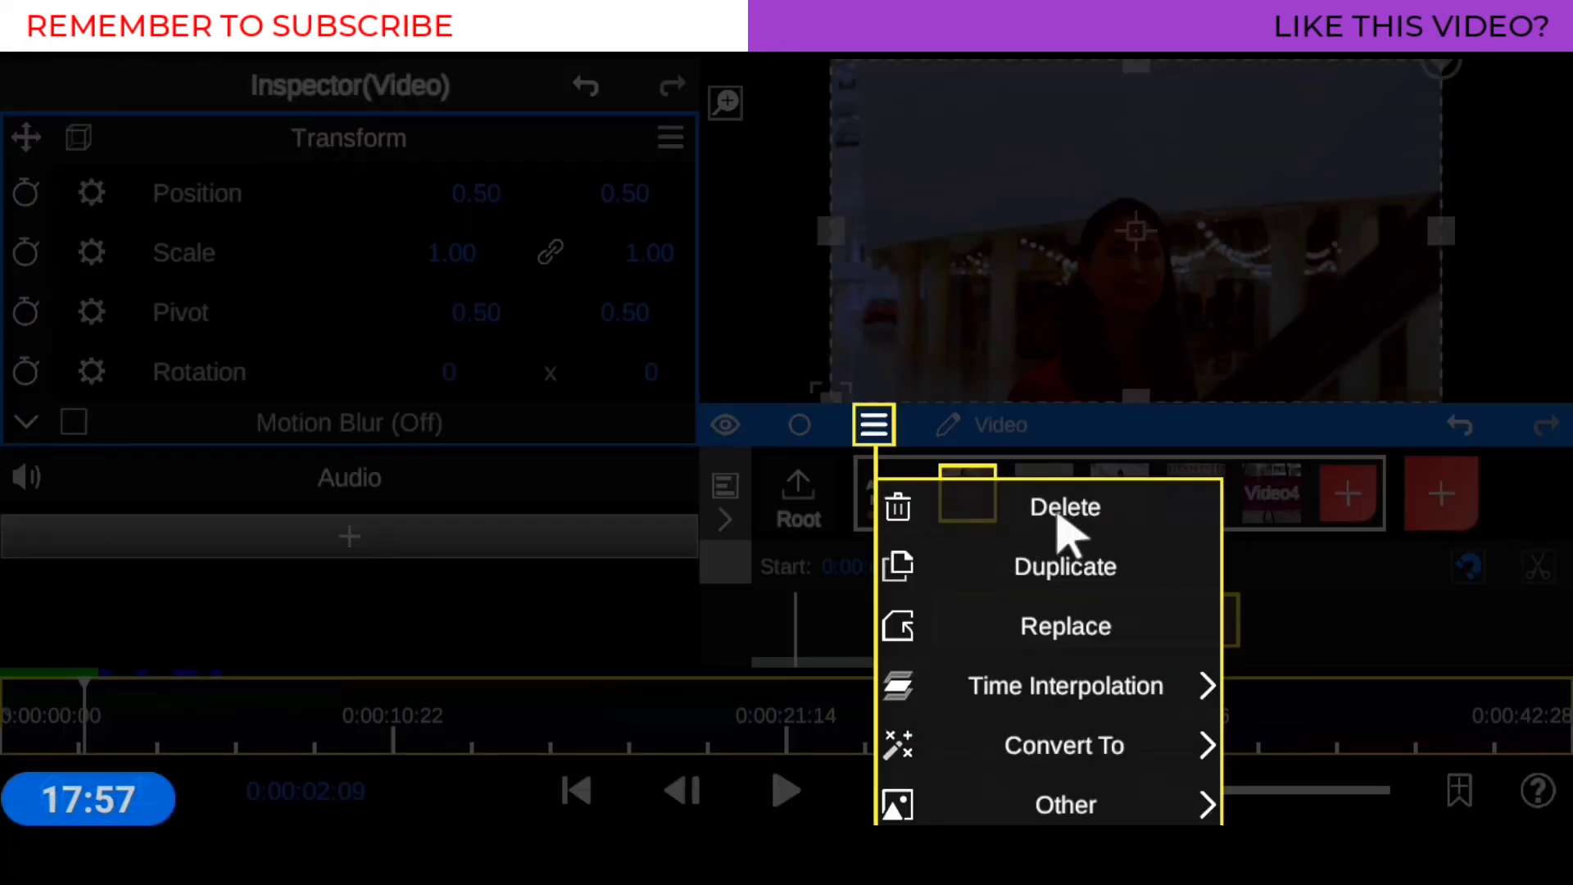
pyautogui.click(1059, 514)
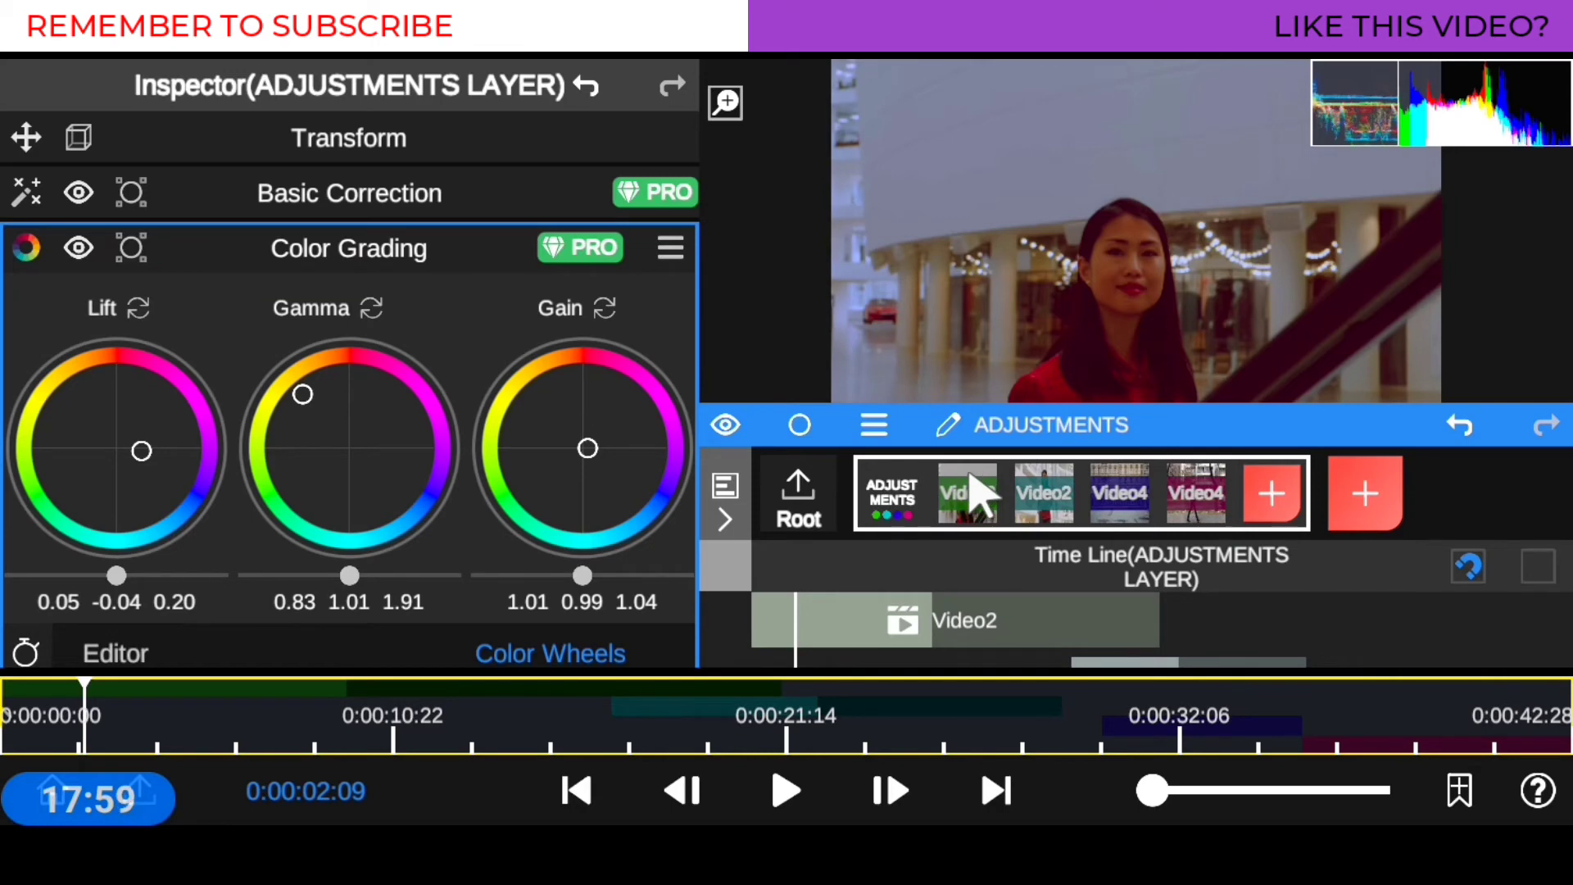
pyautogui.click(970, 492)
pyautogui.click(875, 424)
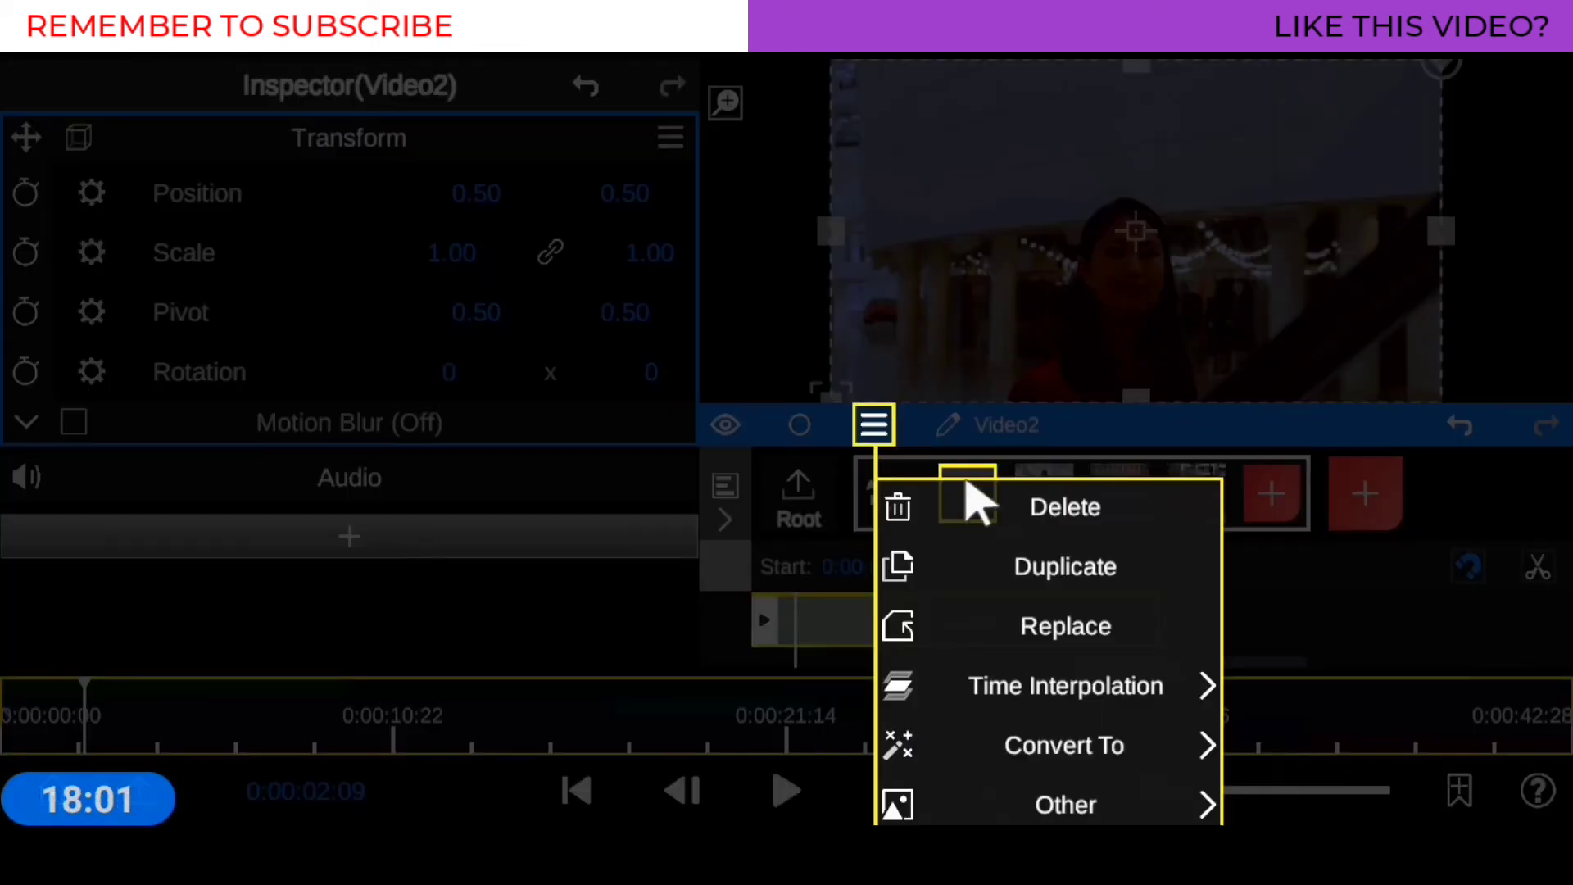
pyautogui.click(1055, 524)
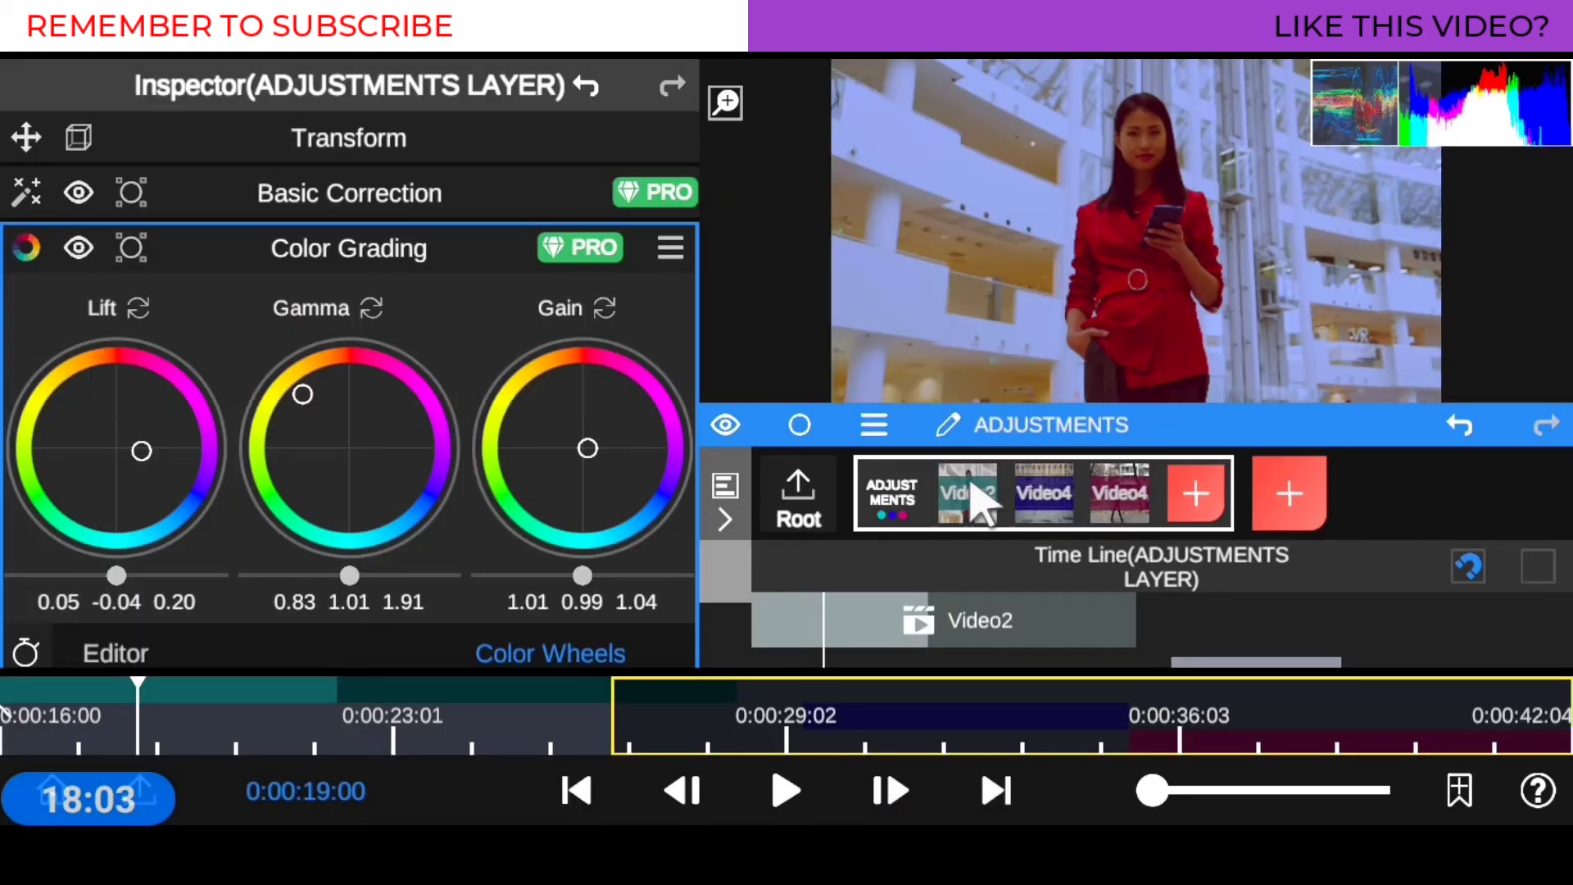
# Delete the second Video2 clip and a Video4 clip, then select the remaining Video4 clip
pyautogui.click(973, 485)
pyautogui.click(875, 424)
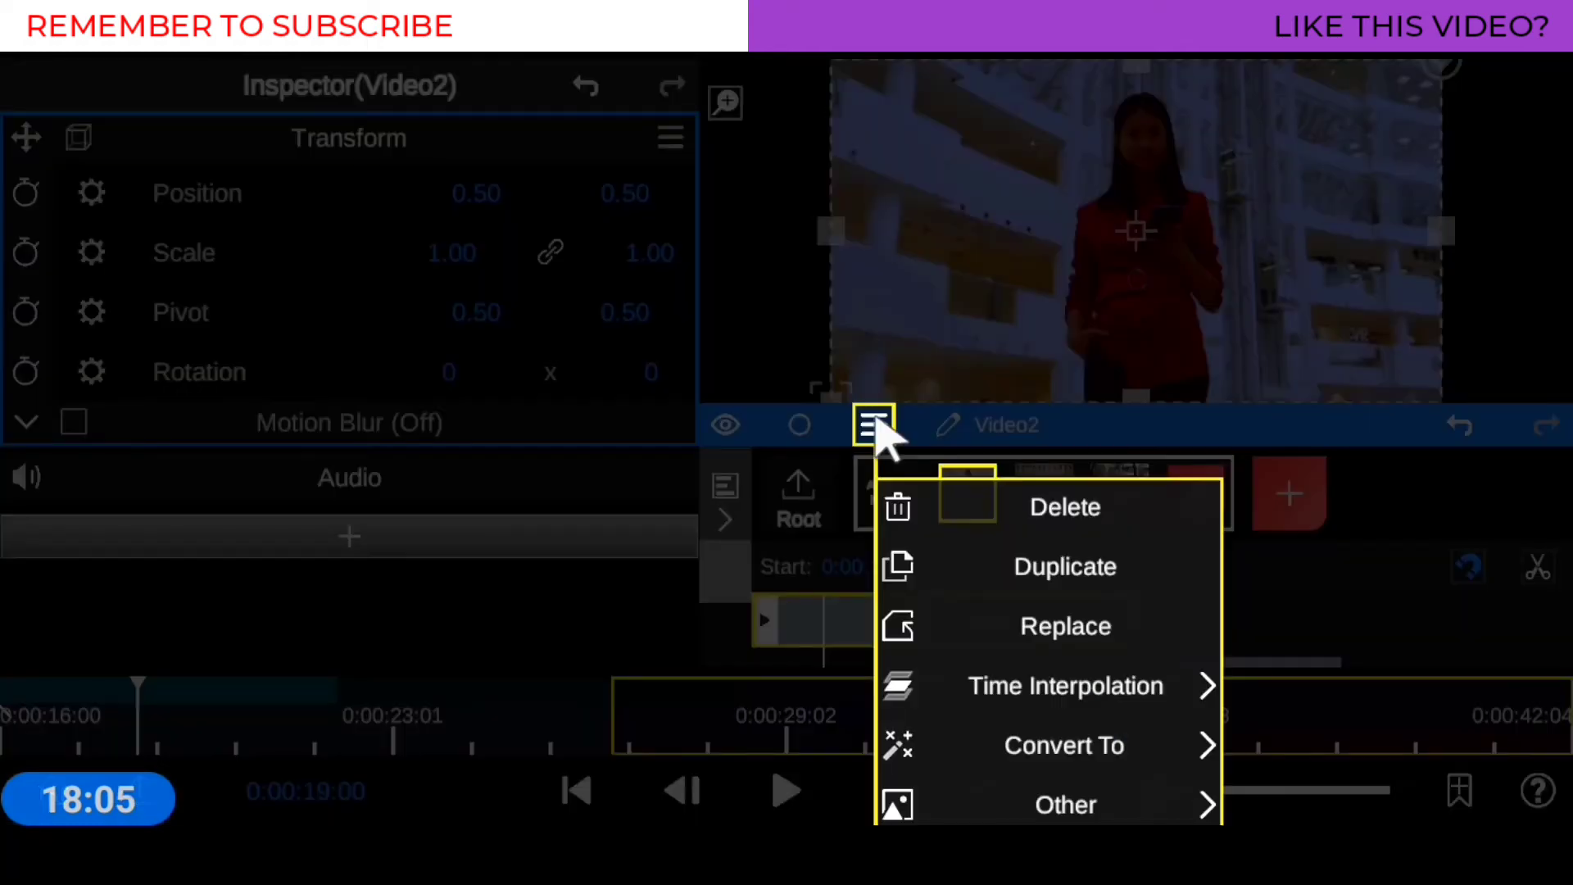
pyautogui.click(1044, 512)
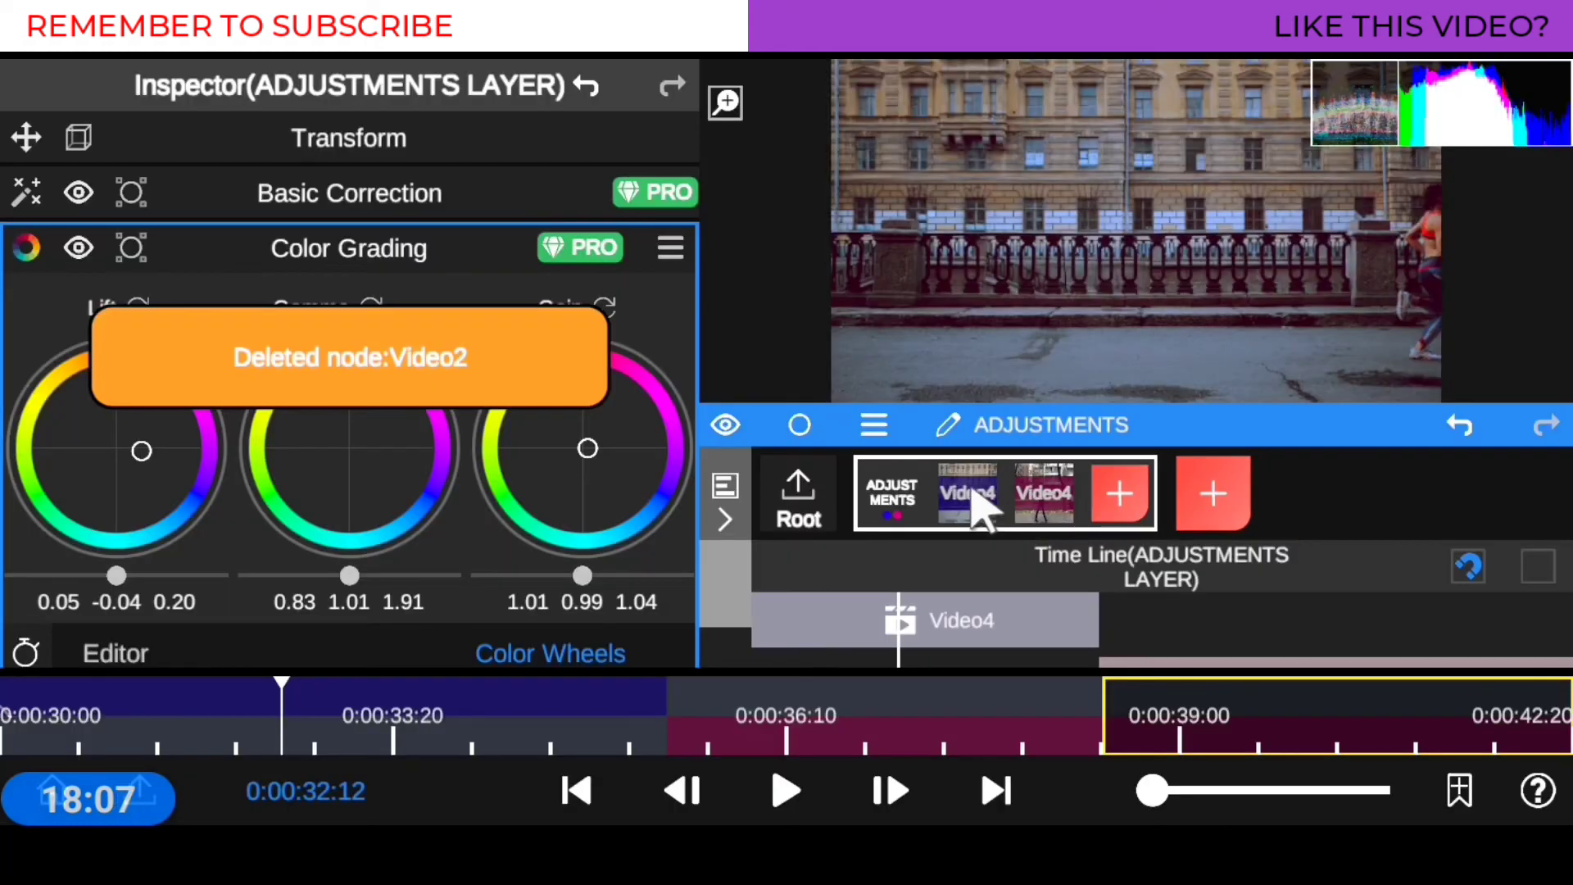
pyautogui.click(971, 491)
pyautogui.click(873, 425)
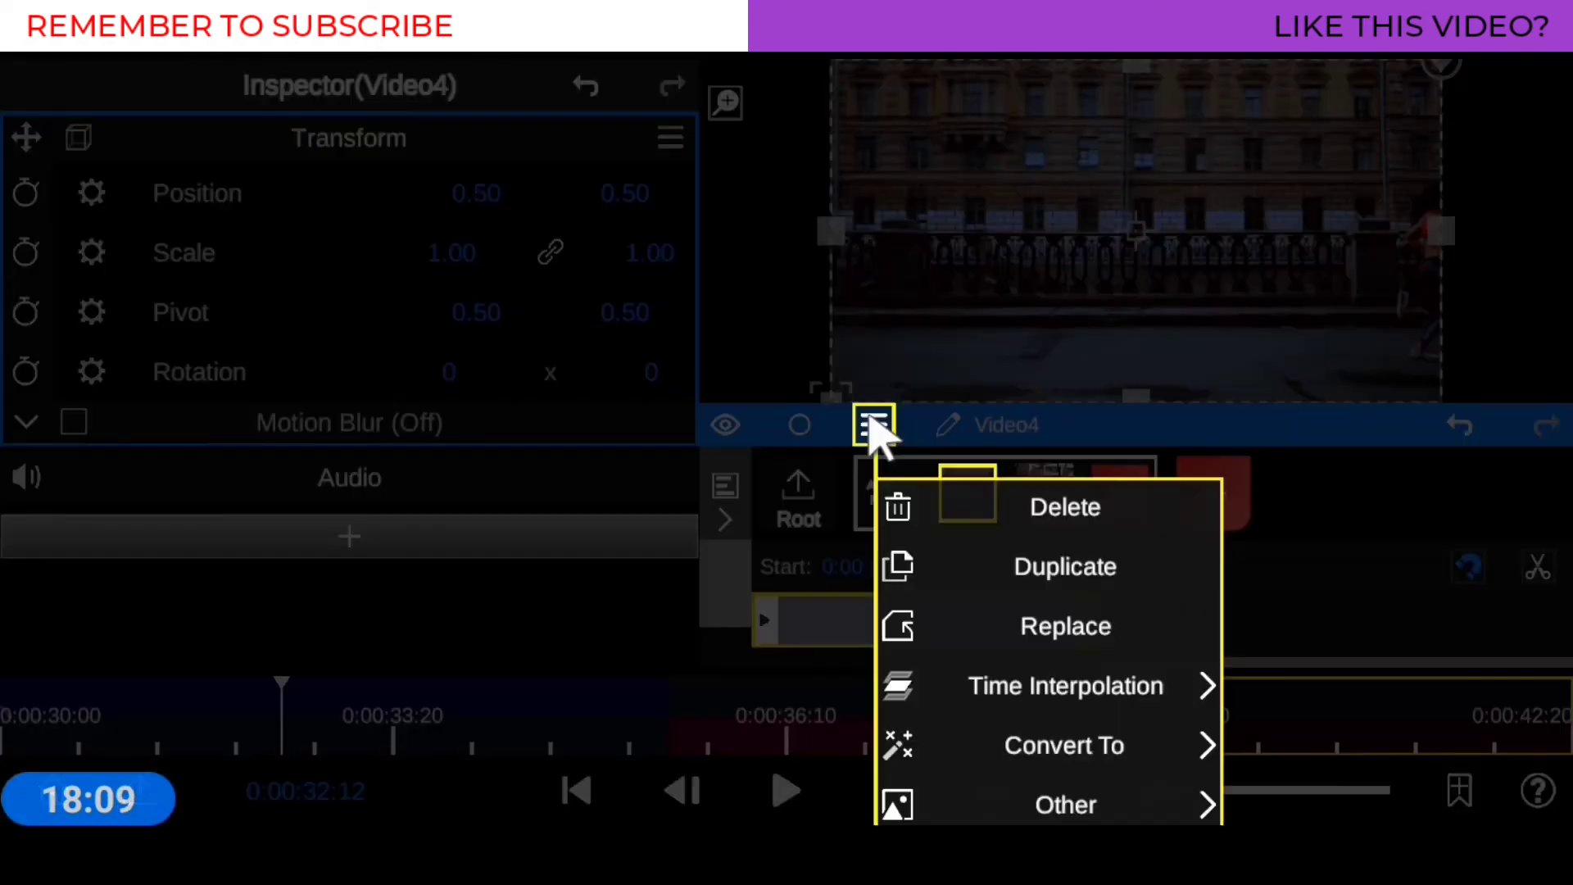
pyautogui.click(1067, 510)
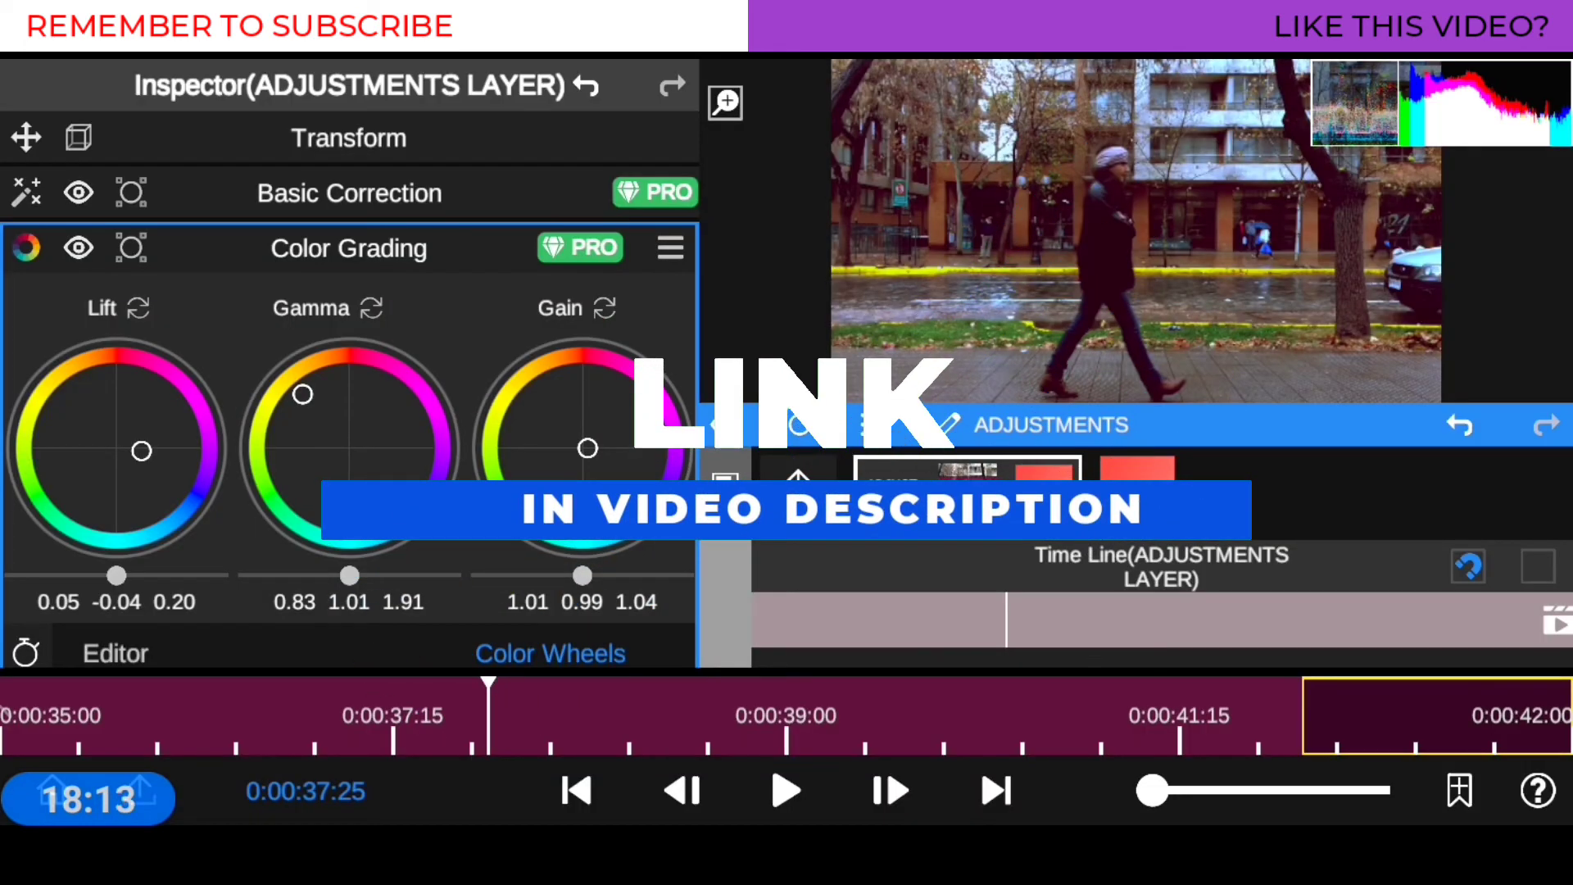
pyautogui.click(967, 469)
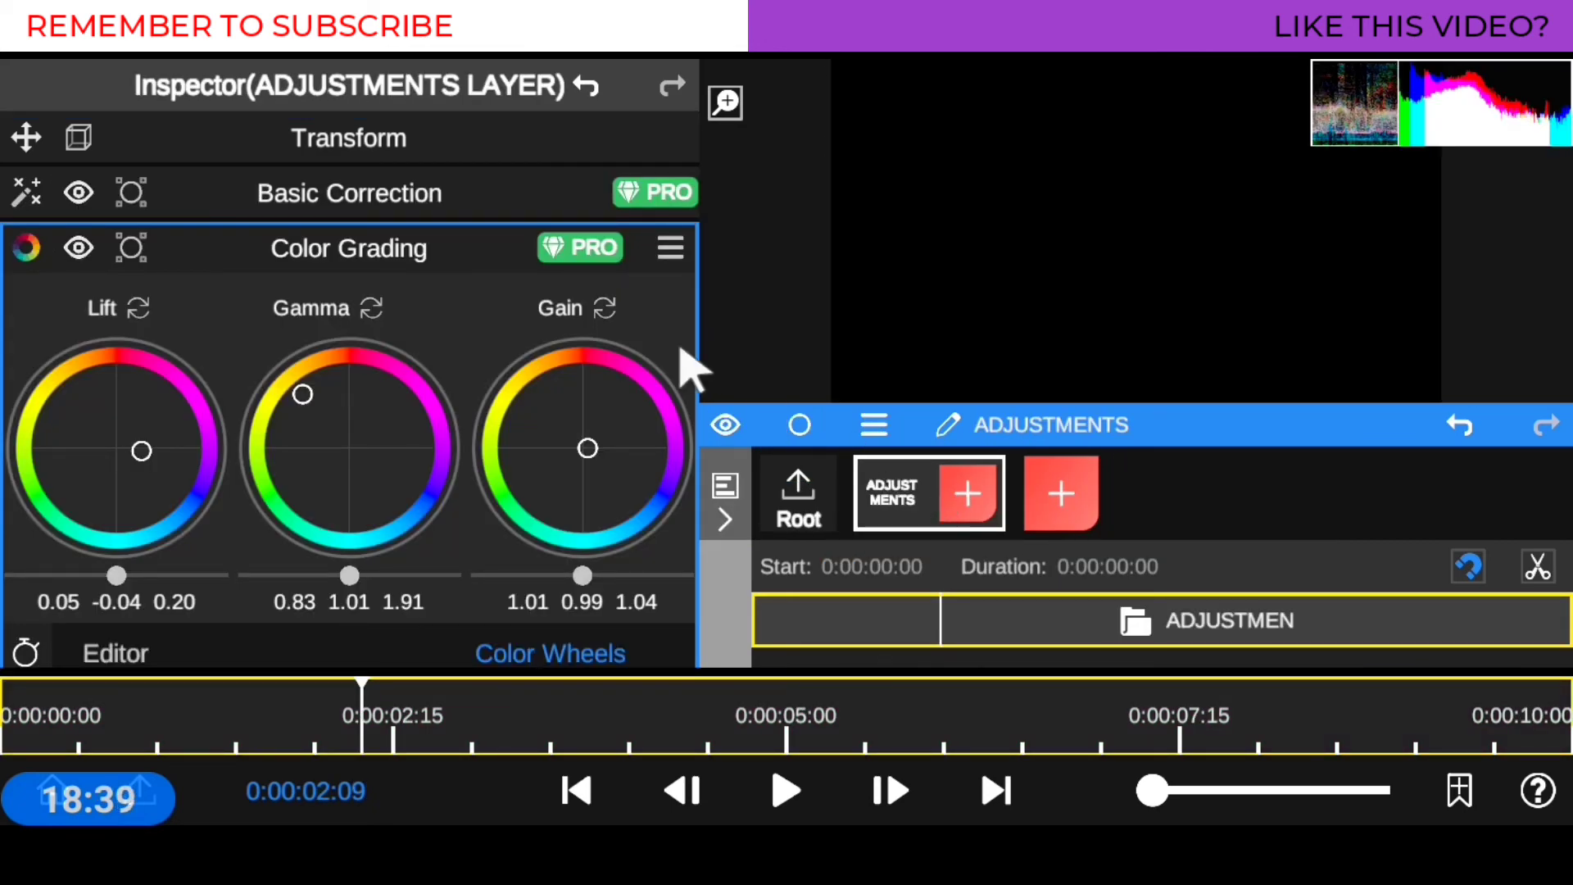
# Collapse Color Grading and bring up Export at 1080P, 30.0 FPS, High quality
pyautogui.click(334, 247)
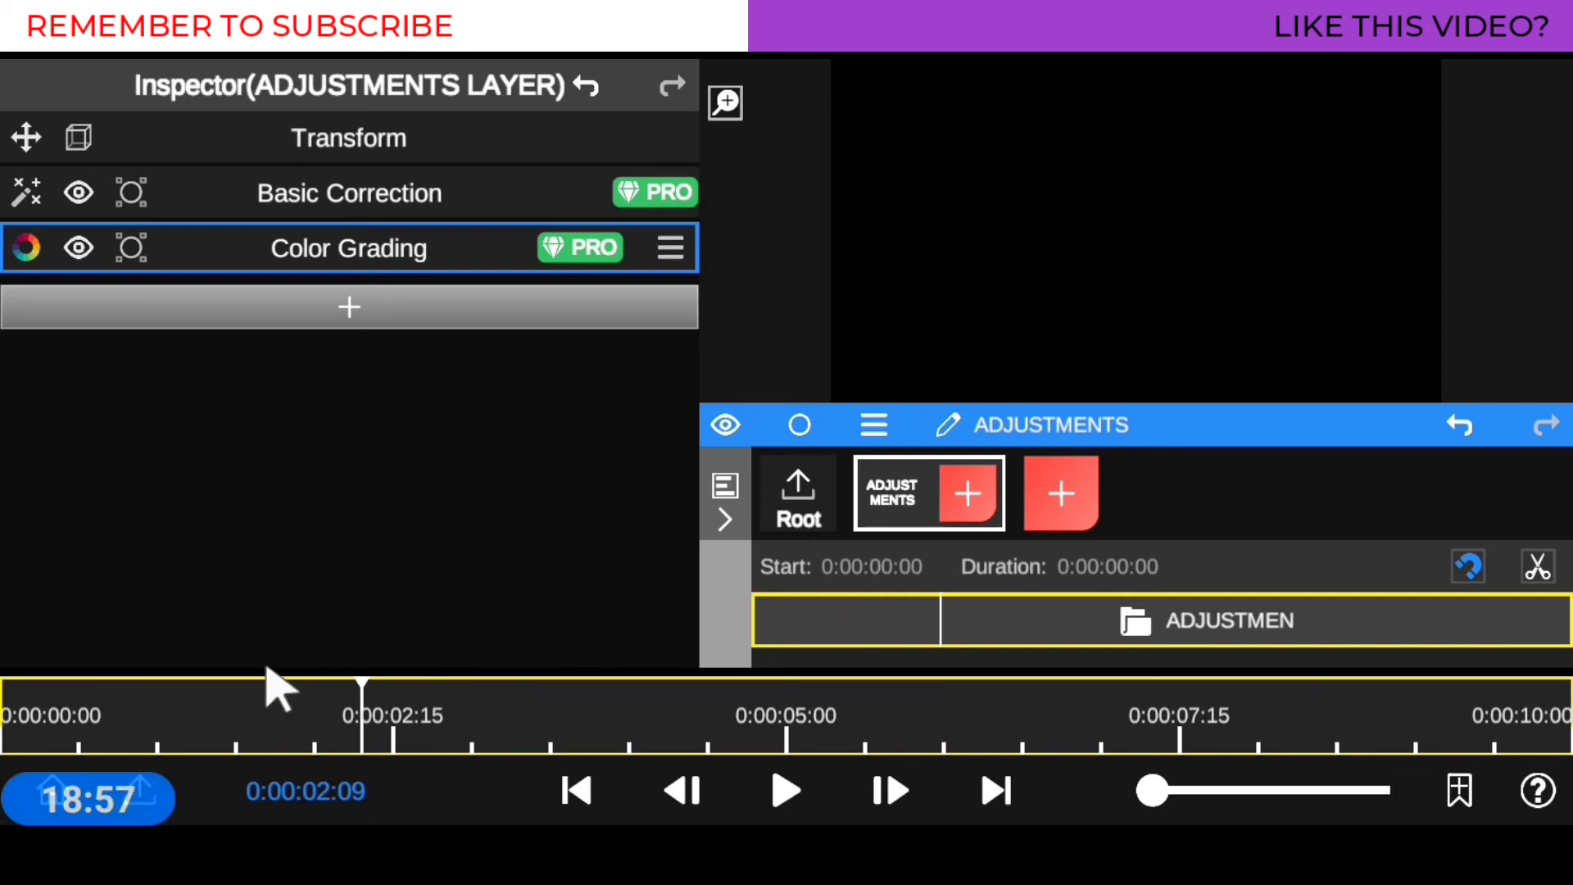
pyautogui.click(158, 766)
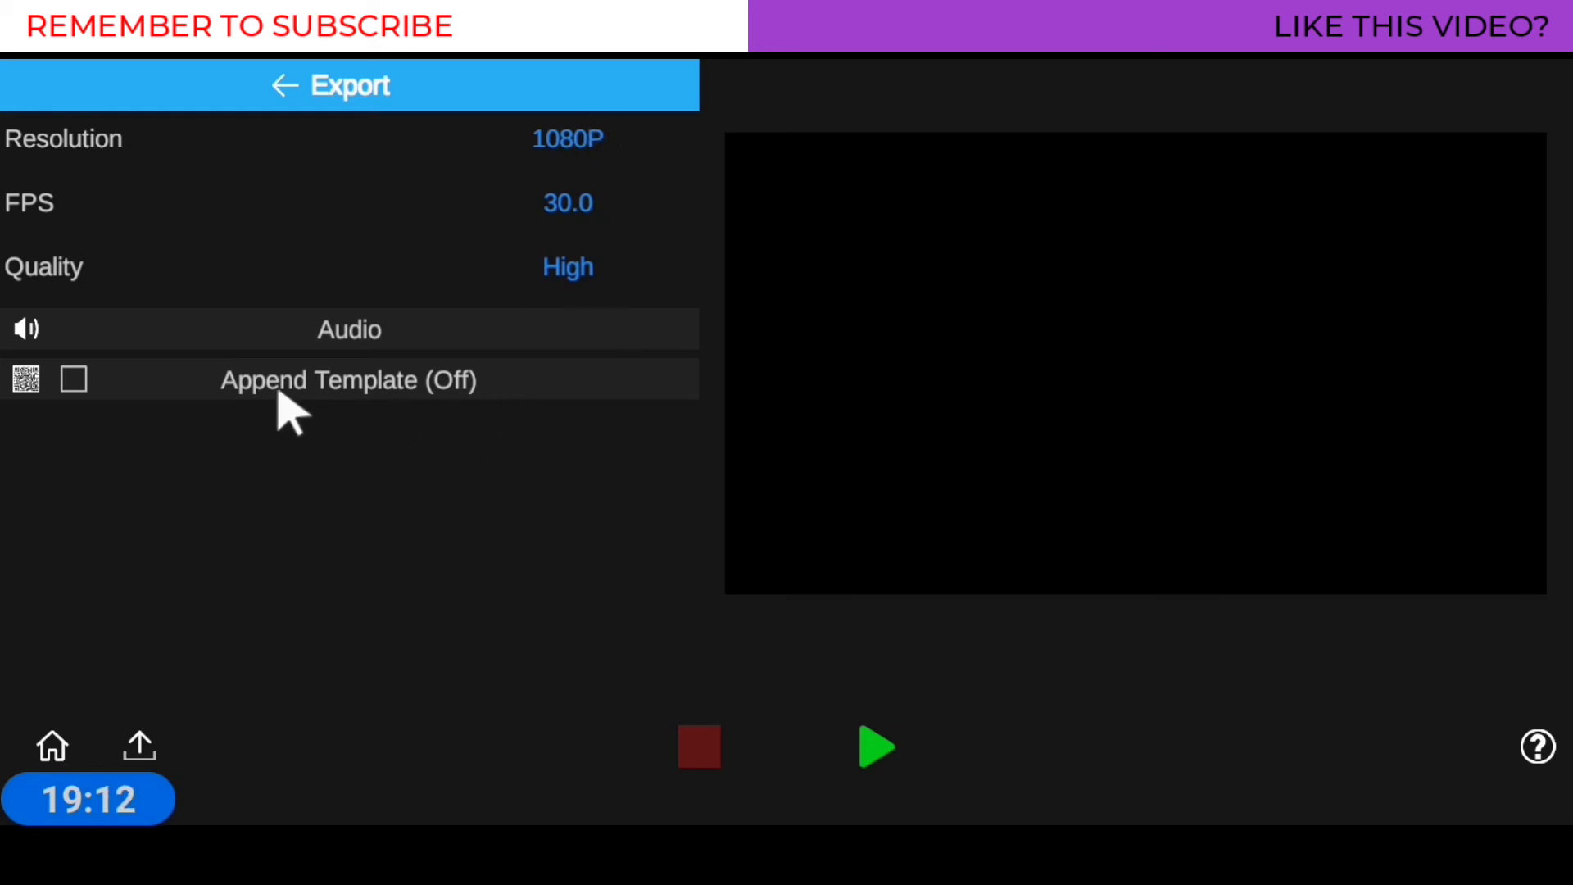
# Enable Append Template and set the template author to 'cripsy luts preset'
pyautogui.click(319, 391)
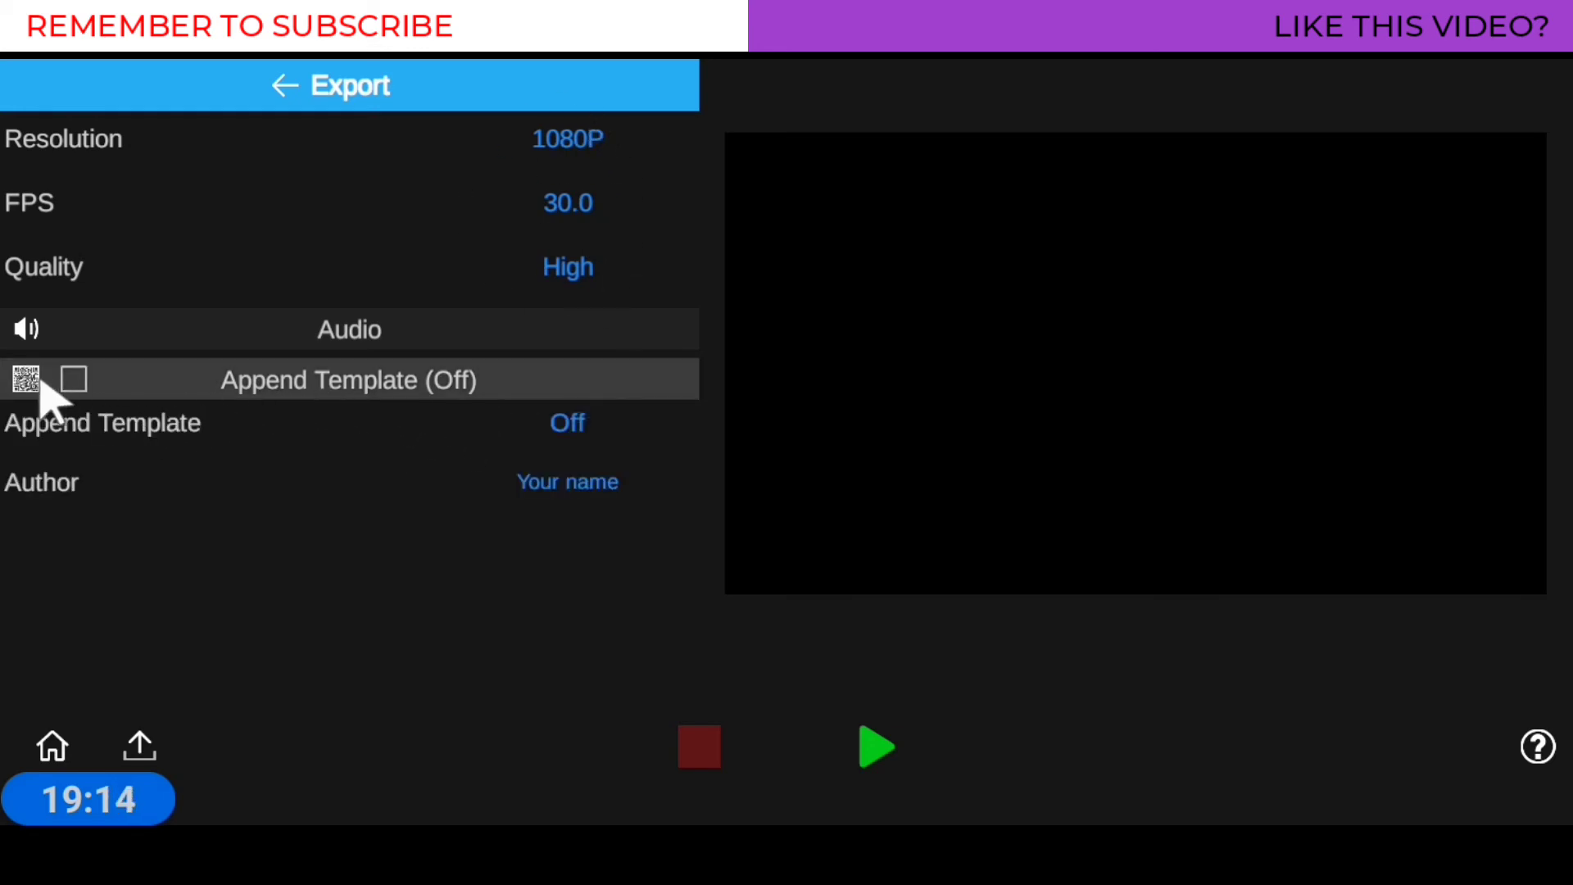
pyautogui.click(74, 380)
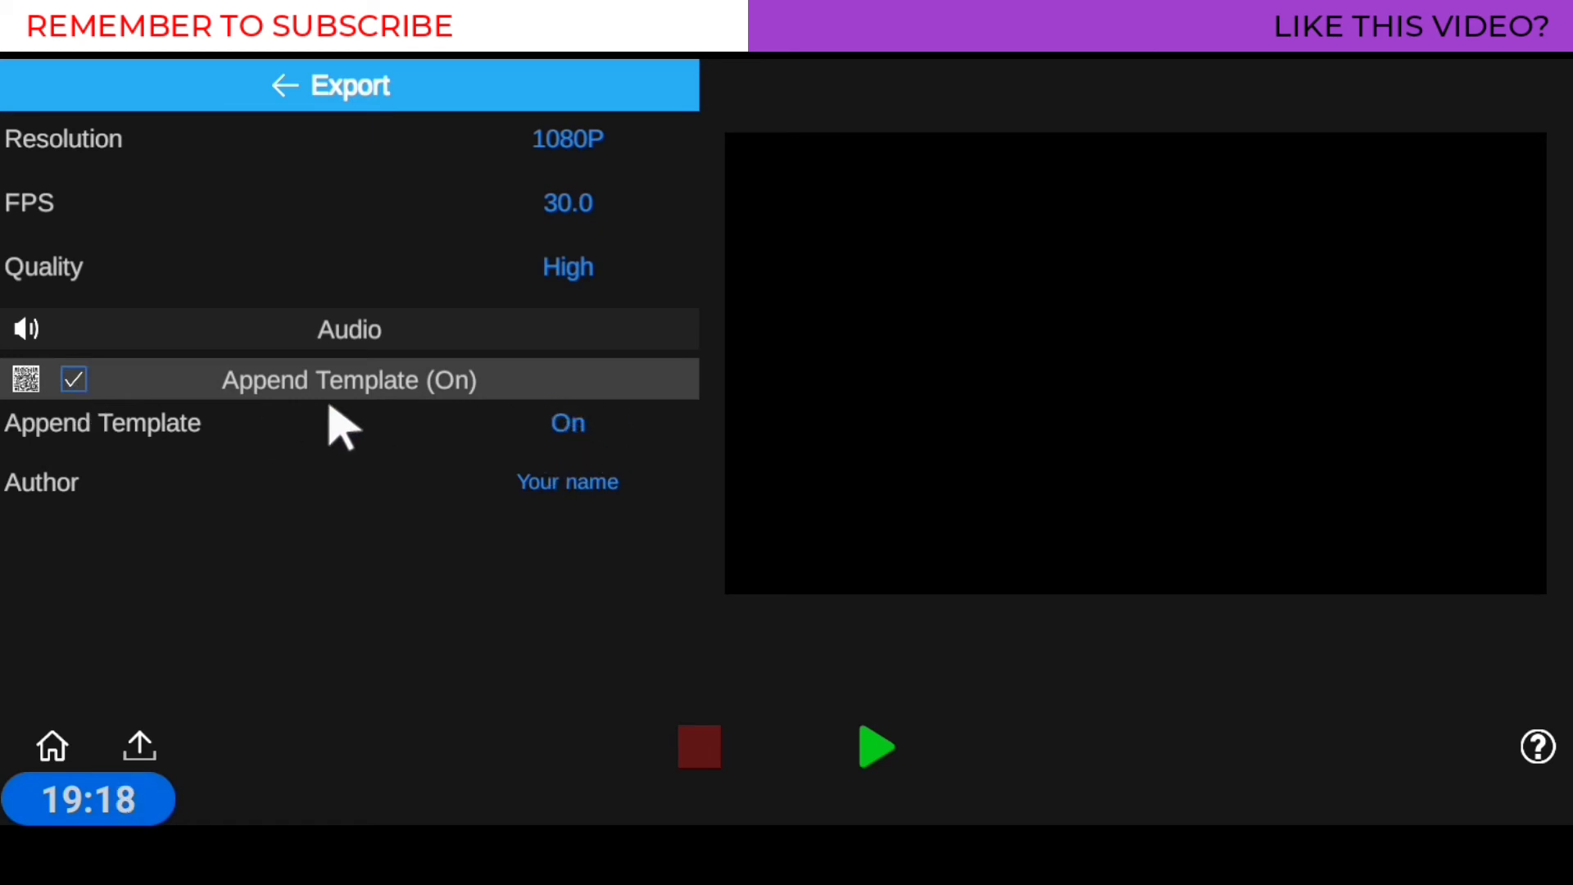
pyautogui.click(572, 488)
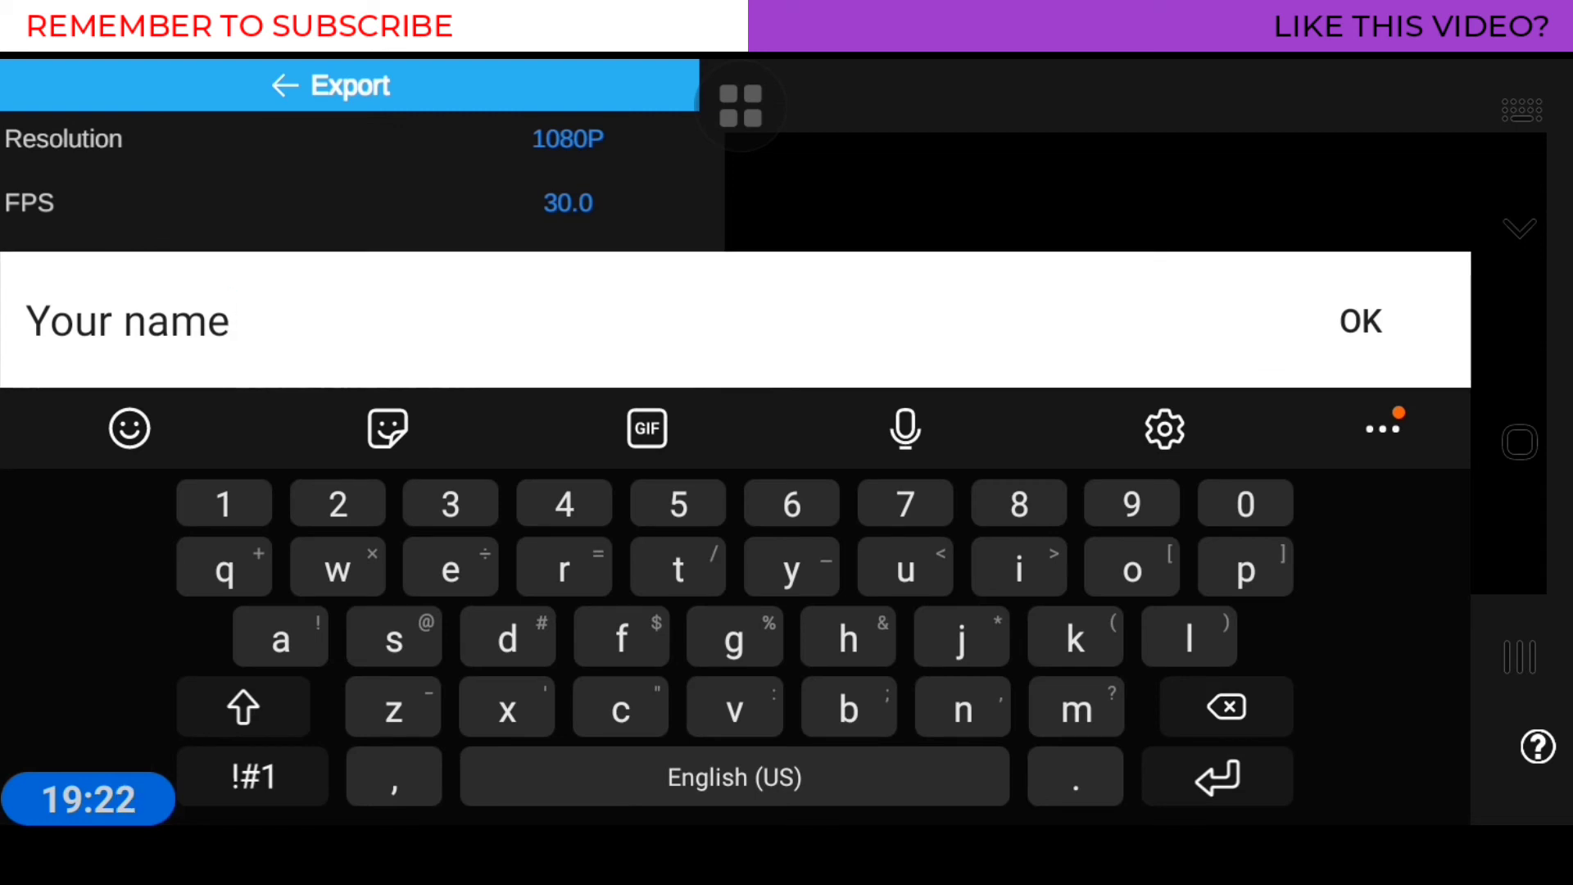
pyautogui.press('BackSpace')
pyautogui.press('BackSpace')
pyautogui.press('BackSpace')
pyautogui.press('BackSpace')
pyautogui.press('BackSpace')
pyautogui.press('BackSpace')
pyautogui.press('BackSpace')
pyautogui.press('BackSpace')
pyautogui.press('BackSpace')
pyautogui.write('cr')
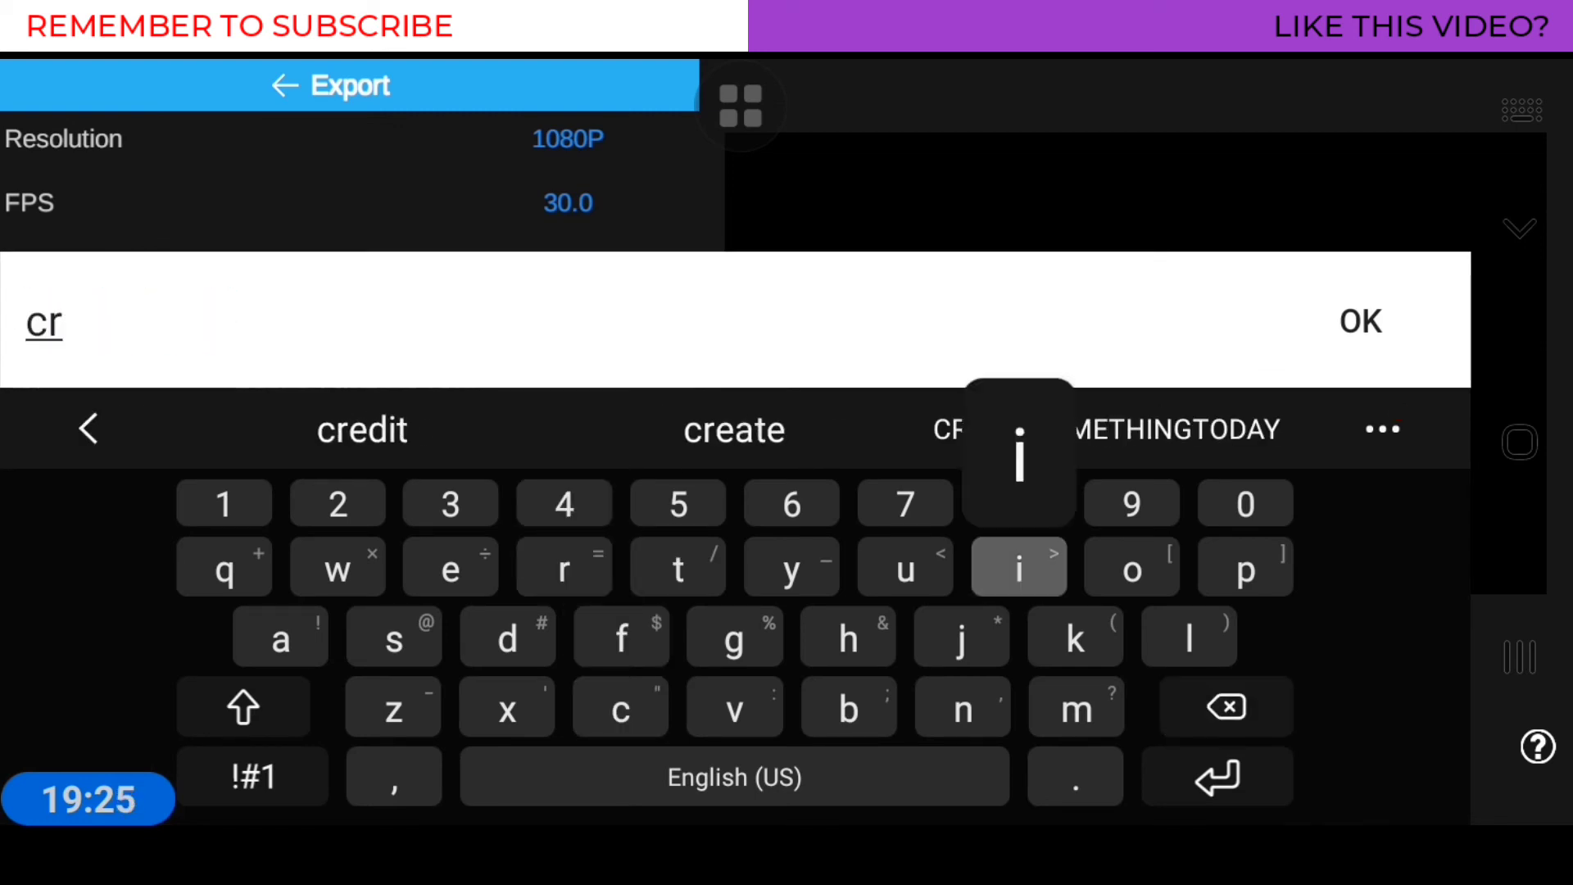
pyautogui.write('ips')
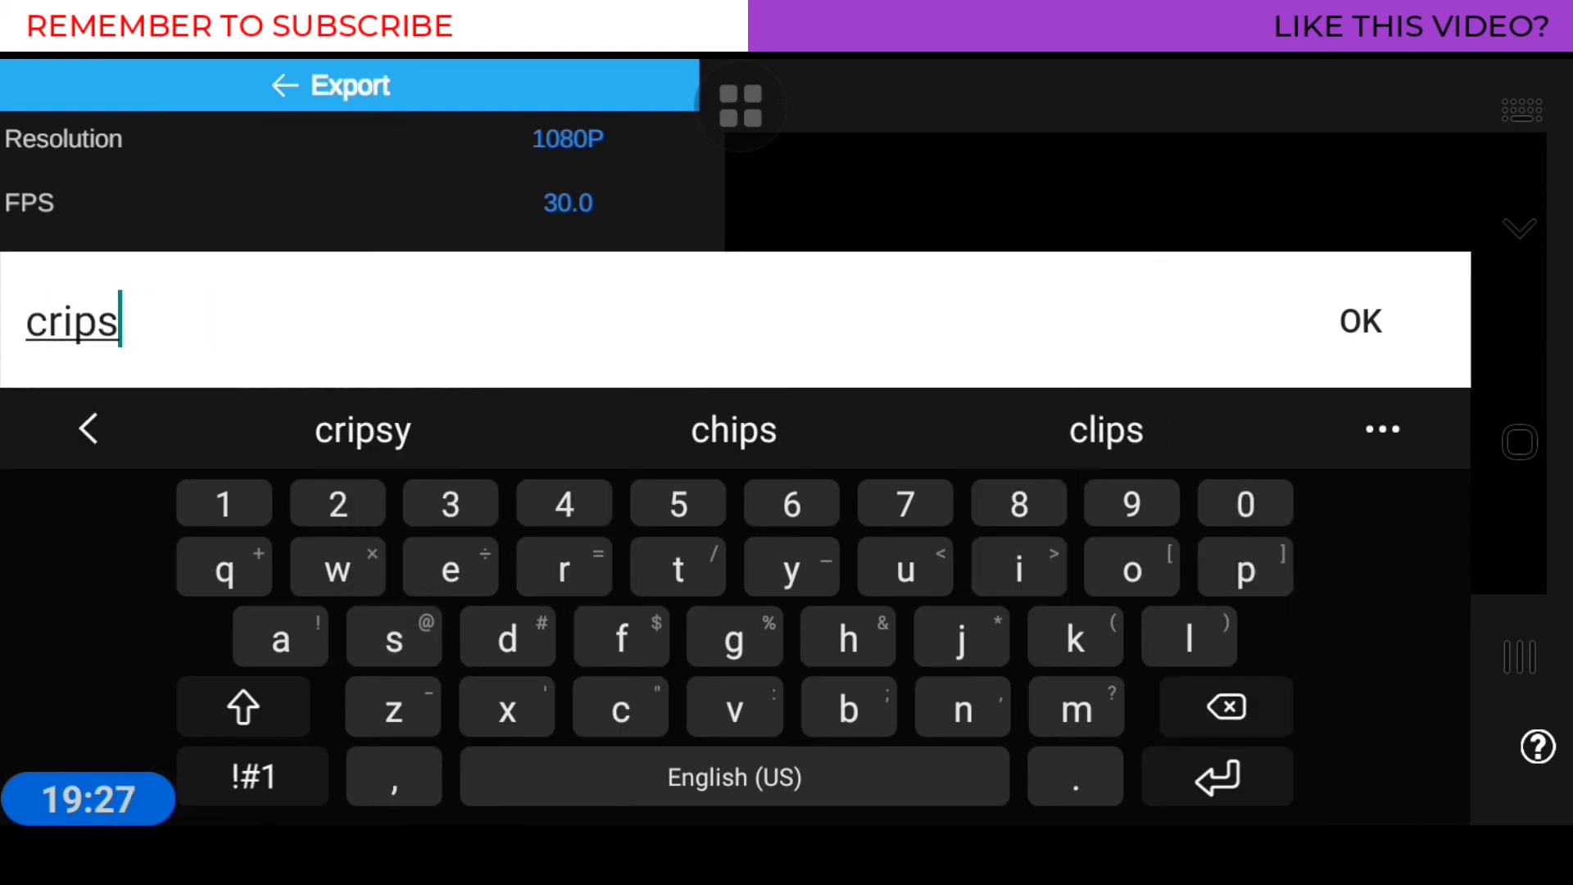
pyautogui.write('y lut')
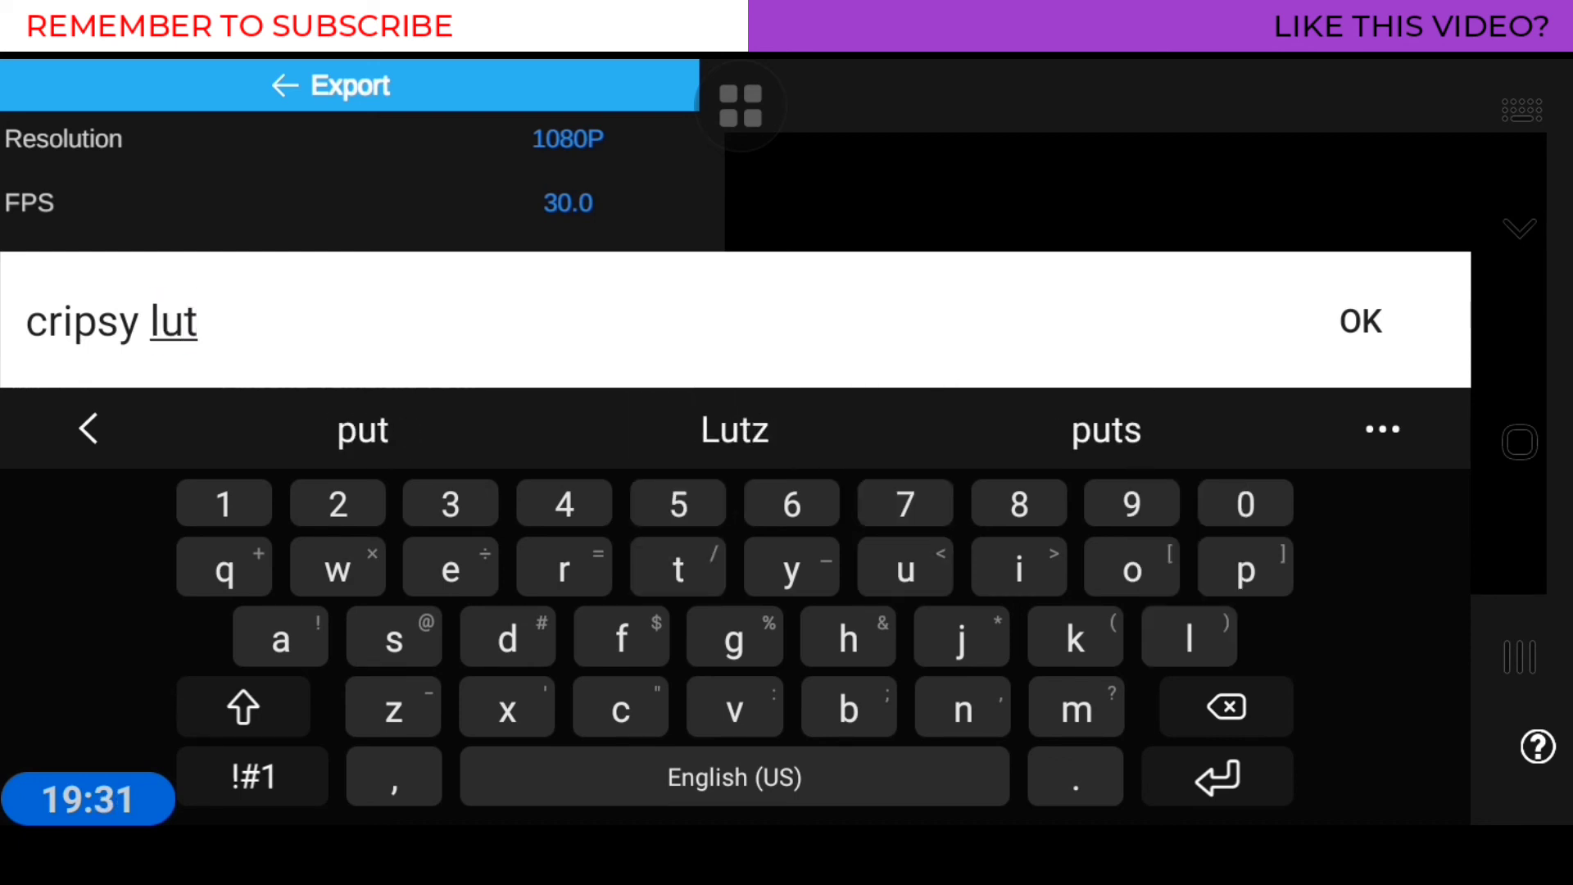
pyautogui.write('s ')
pyautogui.write('pres')
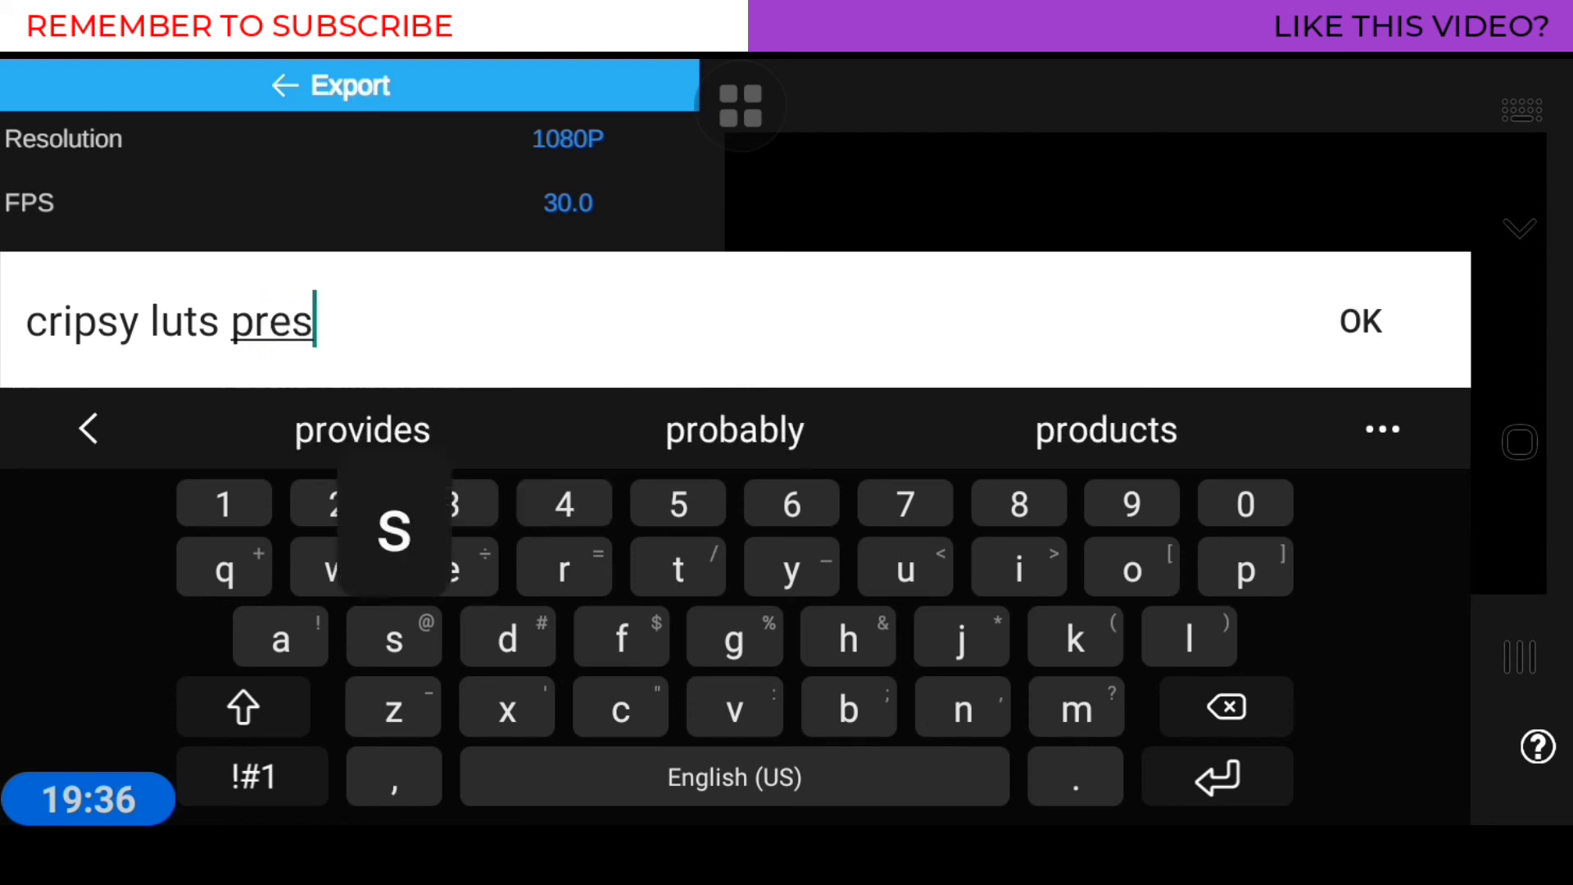
pyautogui.write('et')
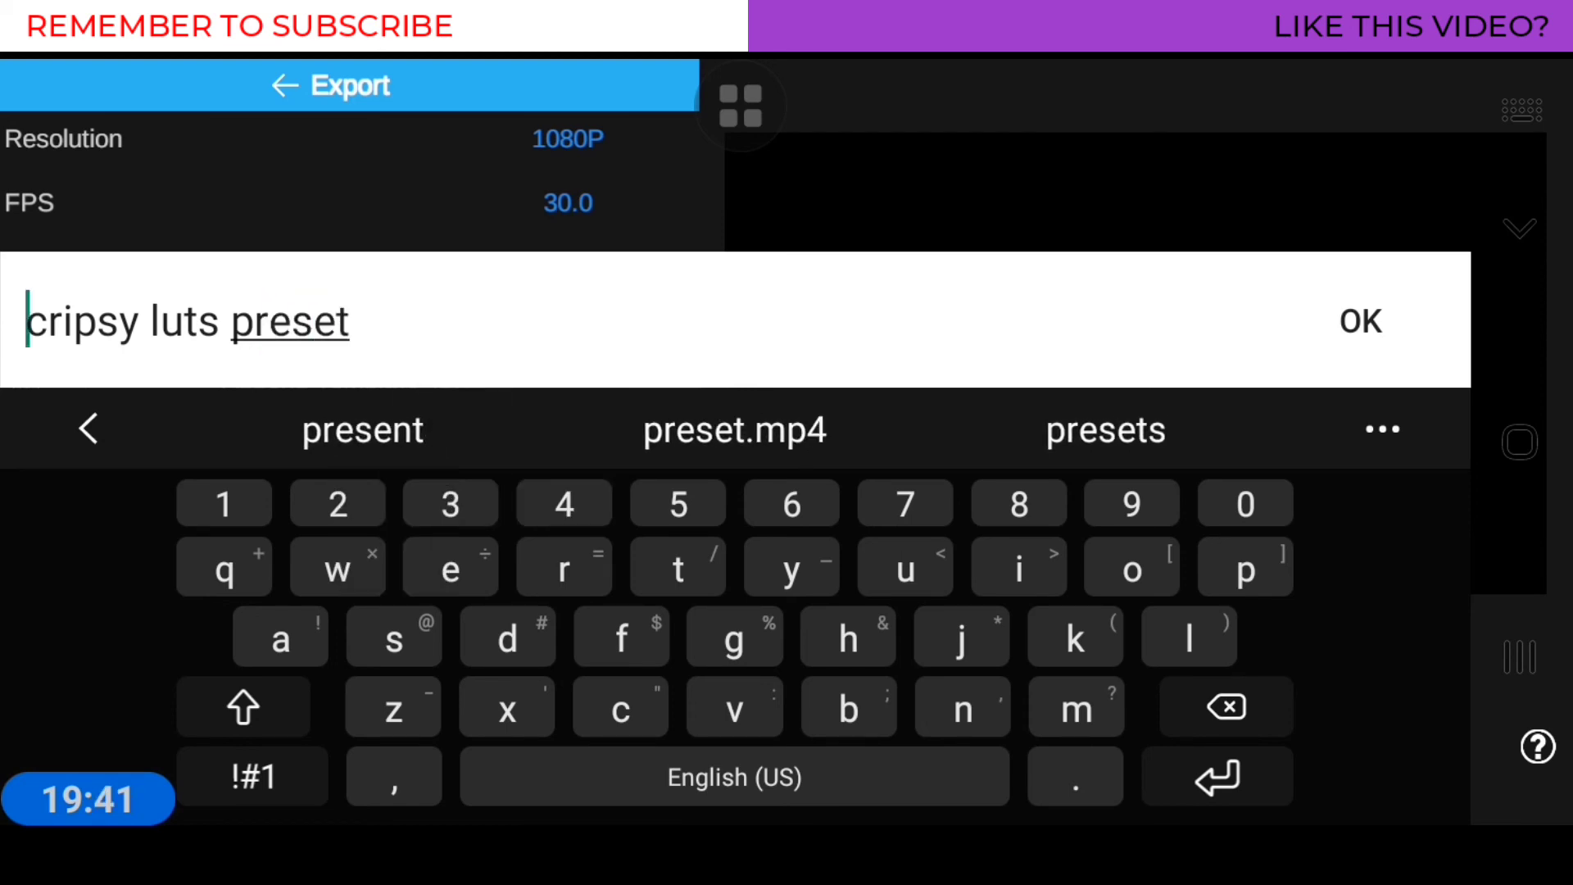
pyautogui.press('Return')
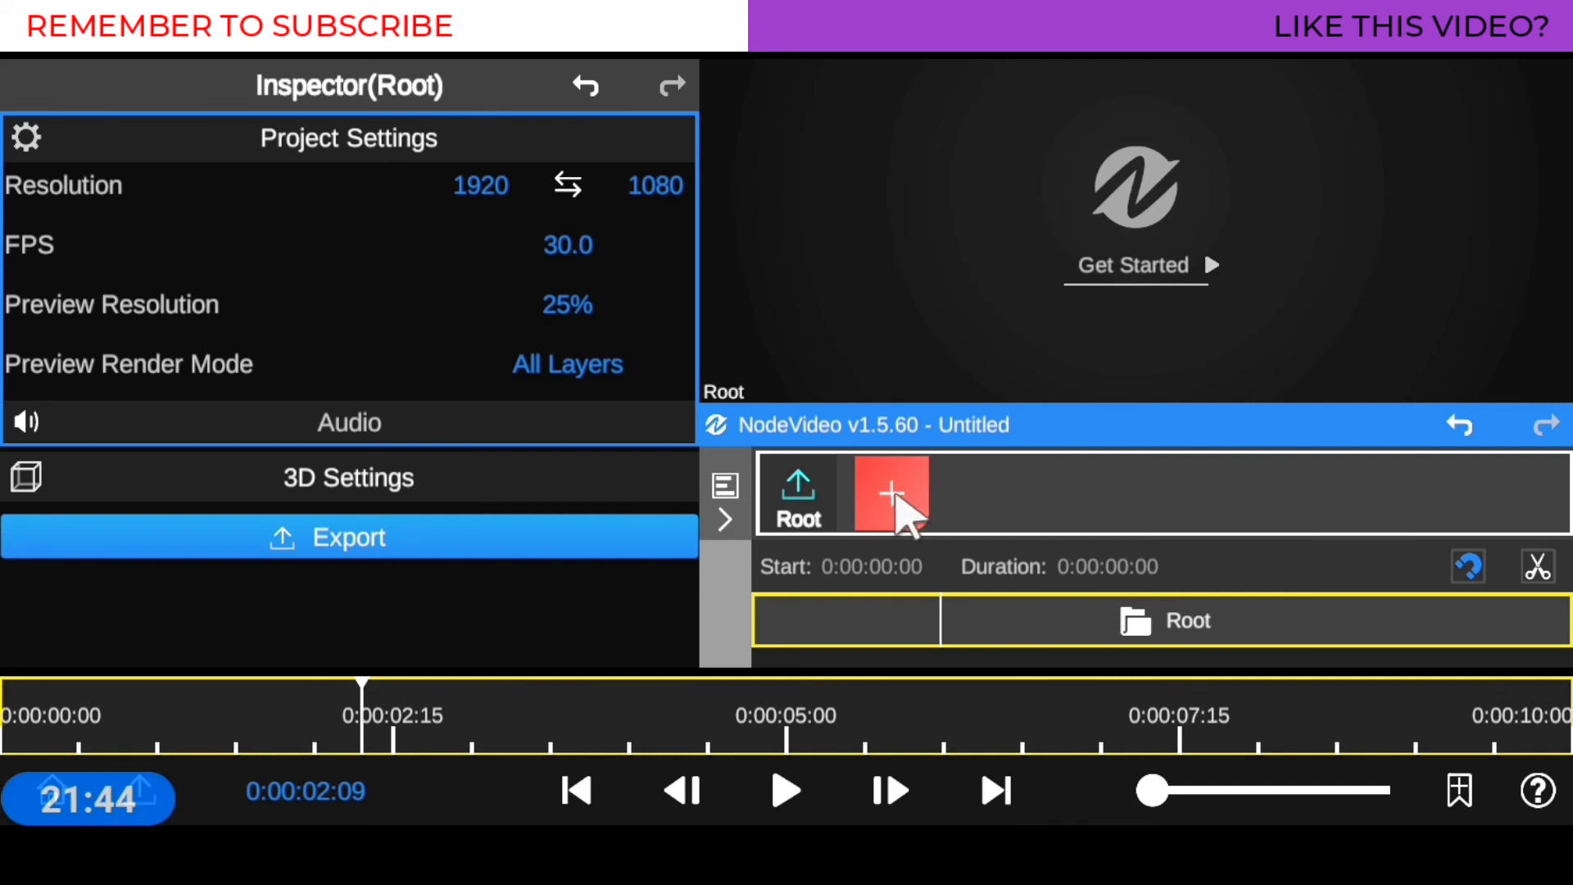
# Import the saved template as a new node, restoring the ADJUSTMENTS LAYER group
pyautogui.click(897, 496)
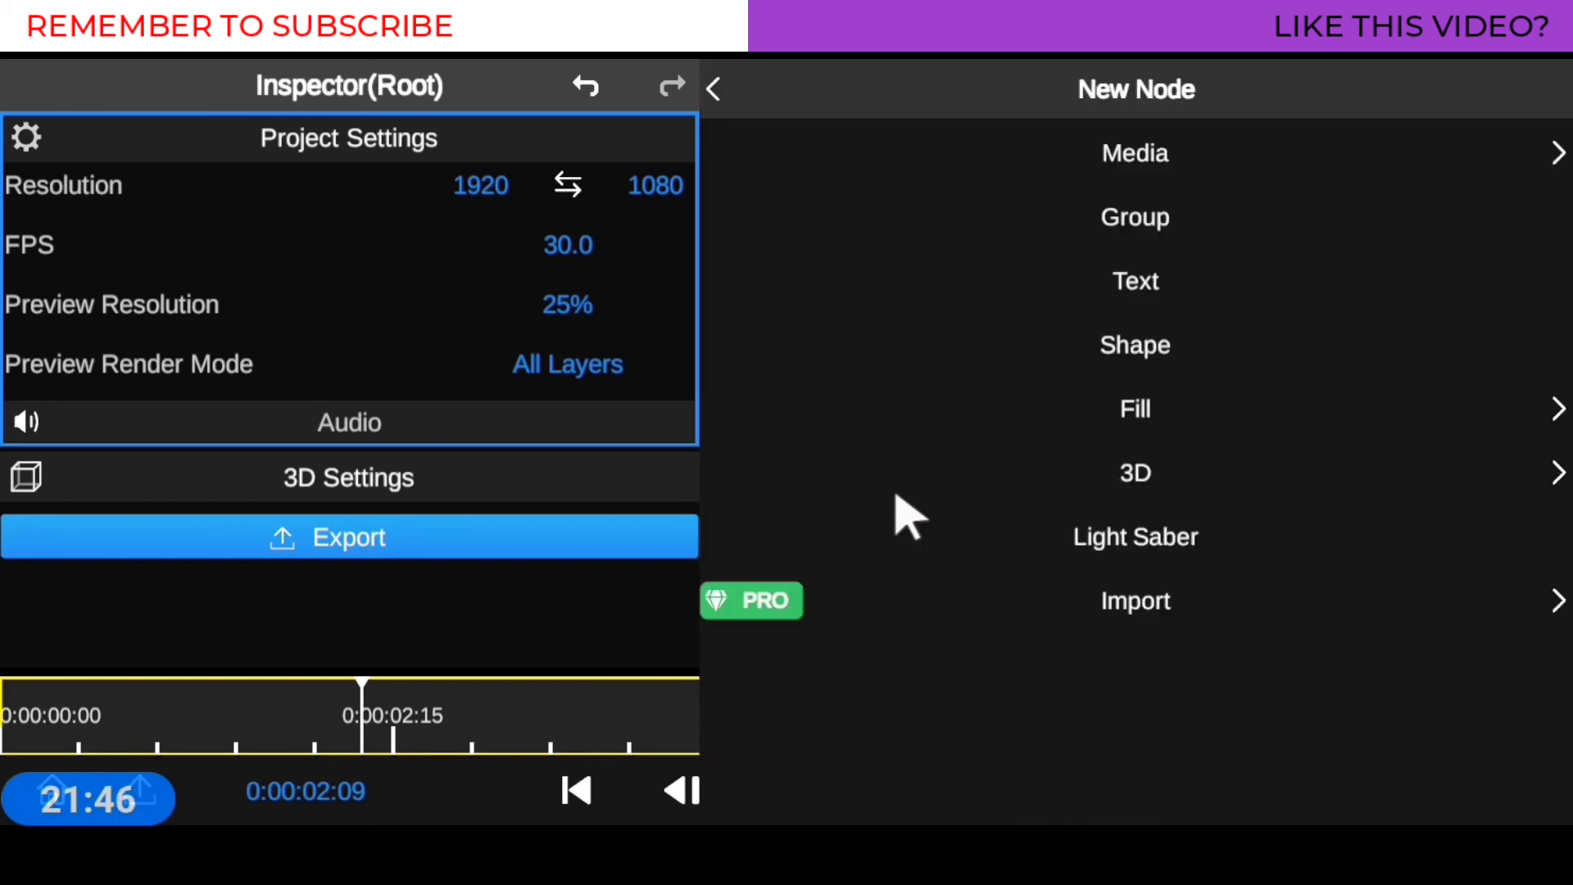
pyautogui.click(1126, 602)
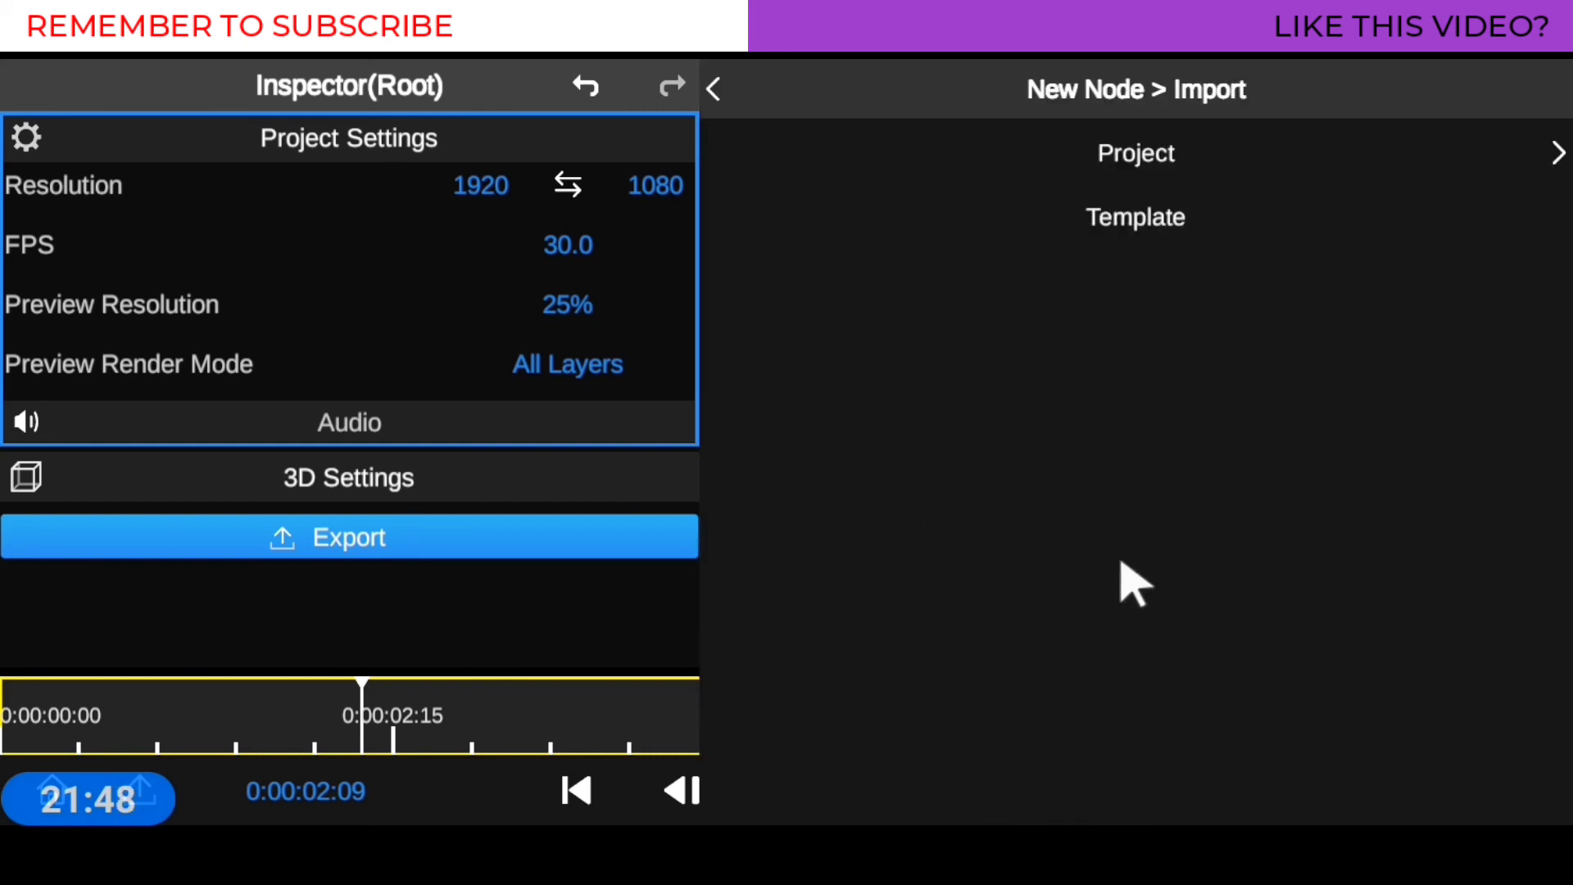
pyautogui.click(1132, 216)
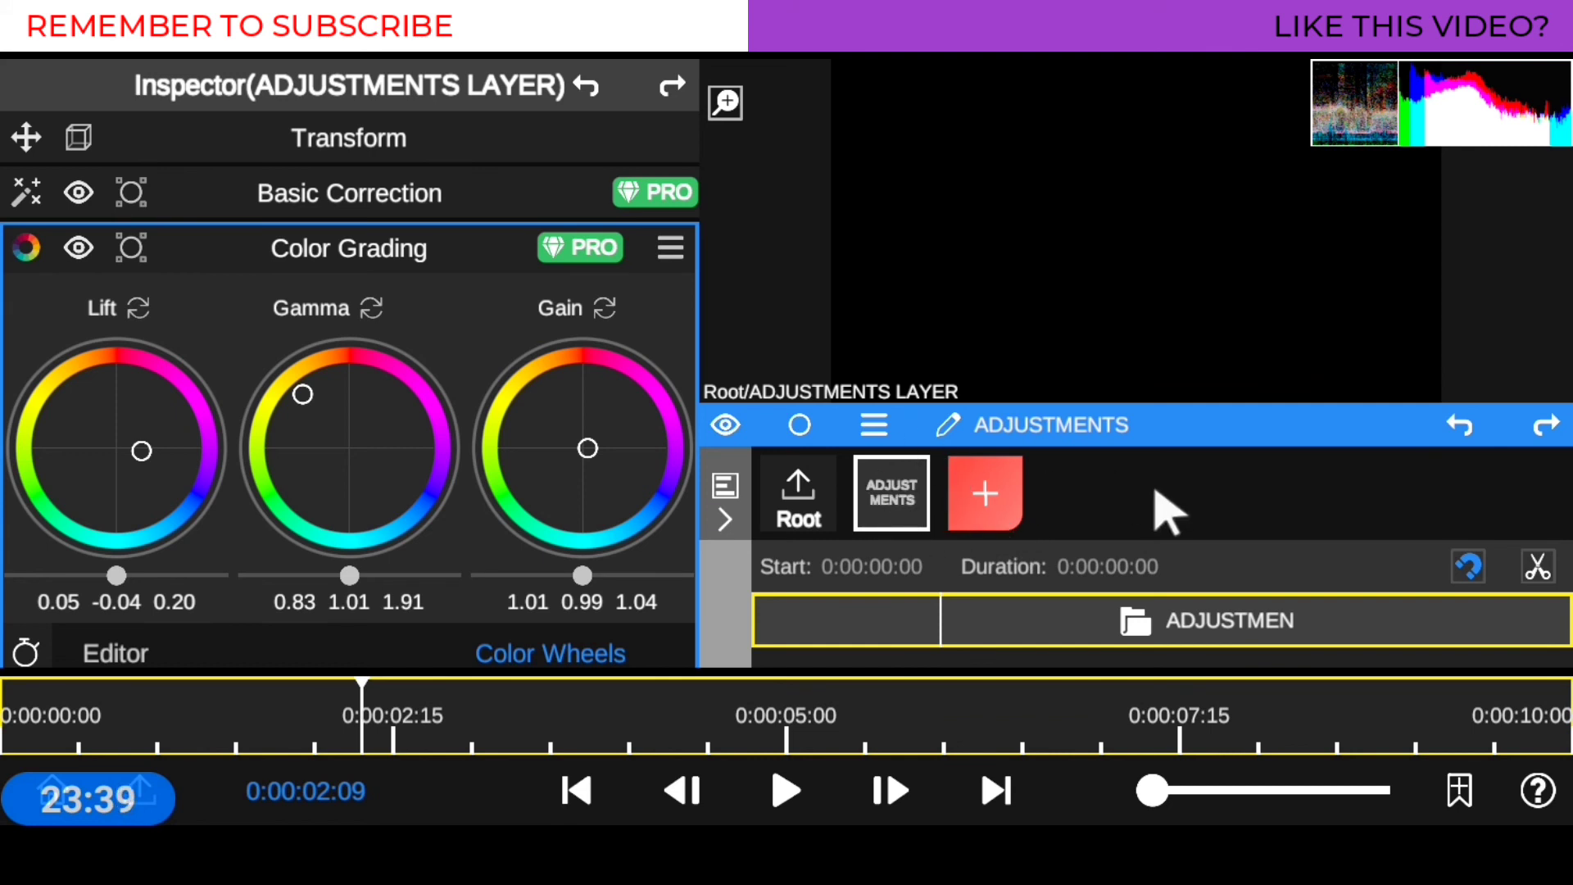
# Undo eight steps to restore the Video4 and other clips inside the ADJUSTMENTS LAYER group
pyautogui.click(1456, 426)
pyautogui.click(1456, 426)
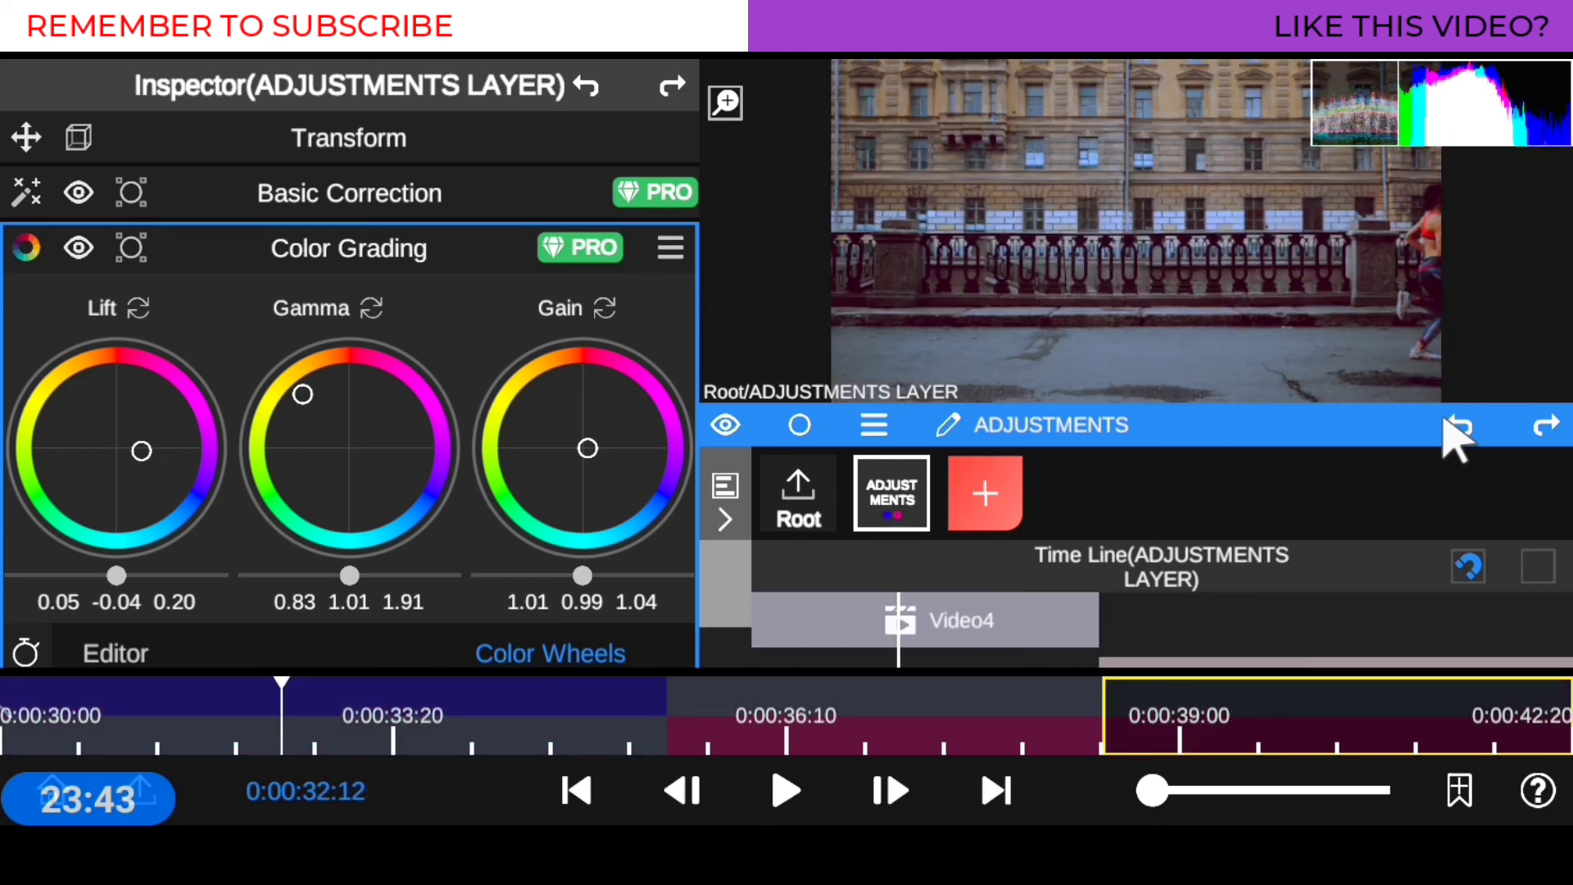
pyautogui.click(1456, 426)
pyautogui.click(1456, 426)
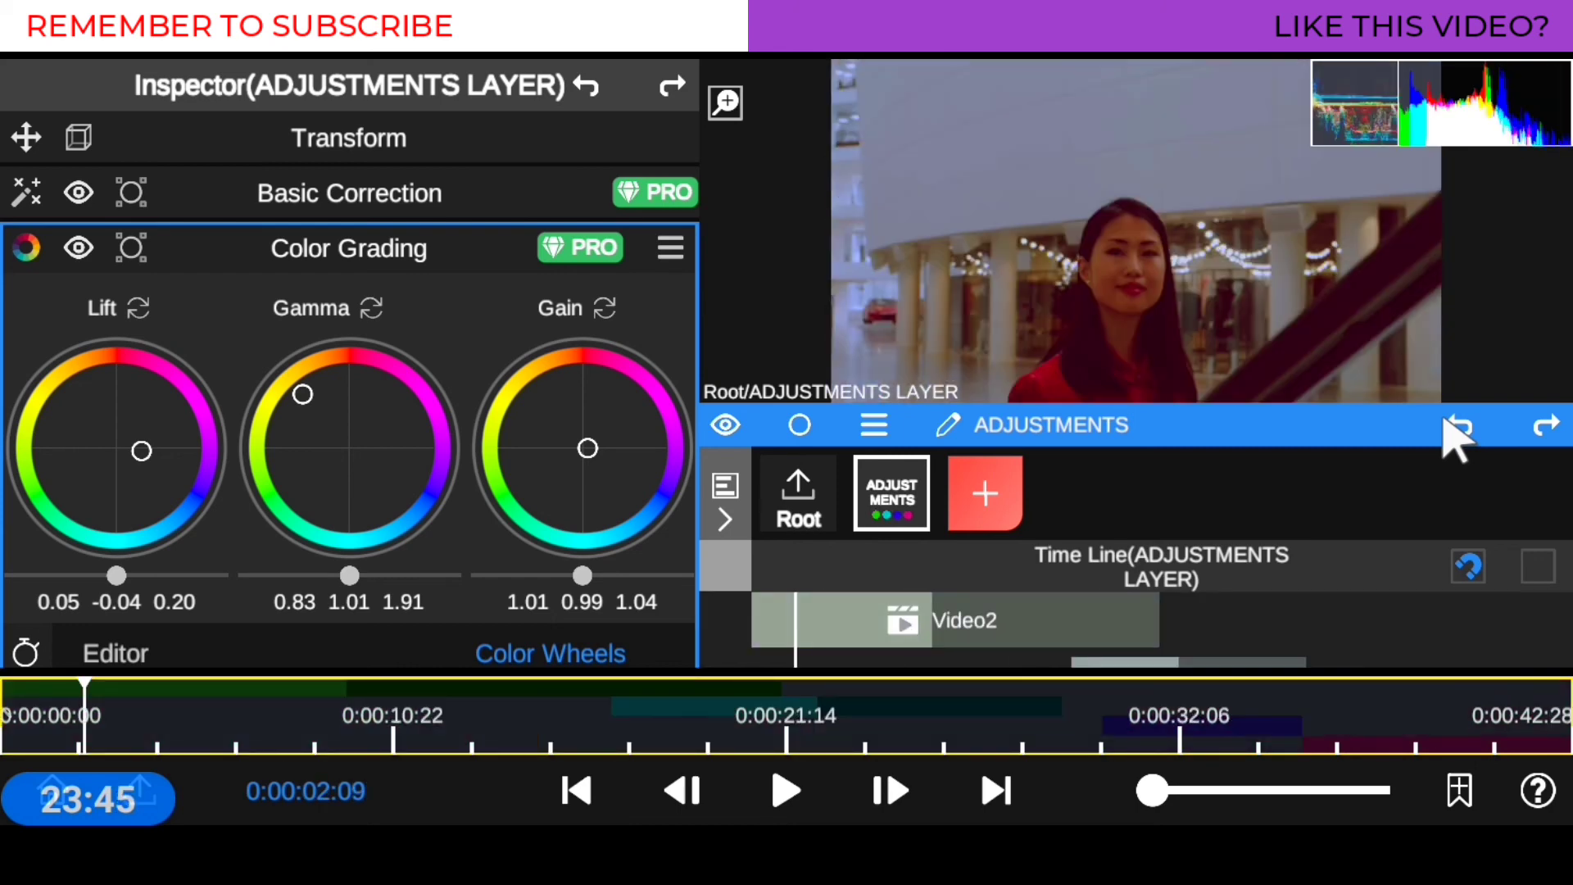
pyautogui.click(1457, 426)
pyautogui.click(1457, 425)
pyautogui.click(1457, 426)
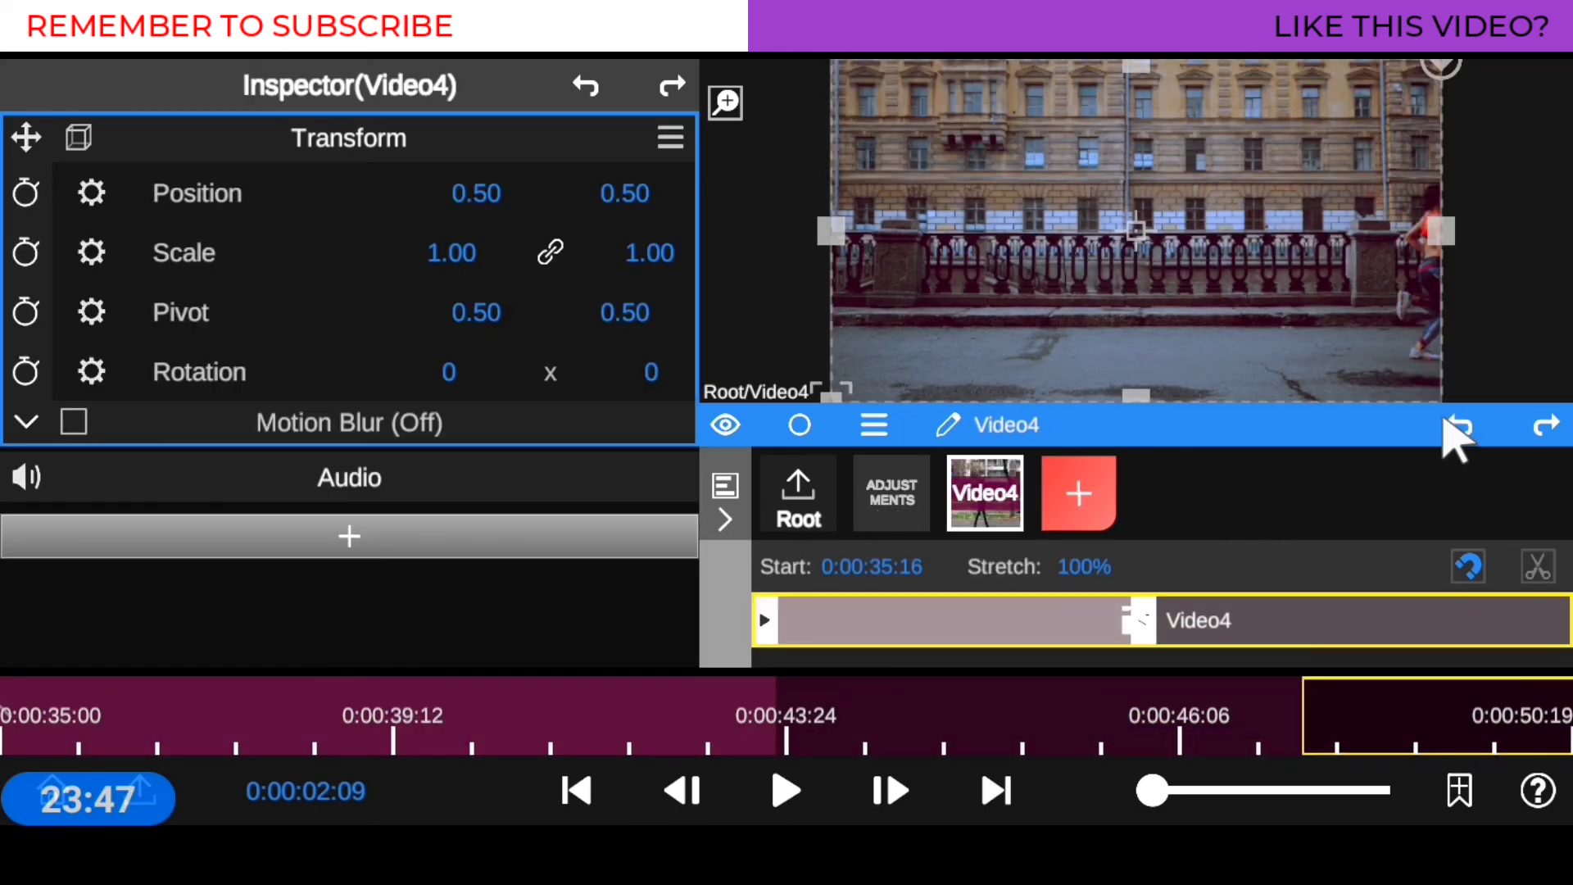
pyautogui.click(1456, 426)
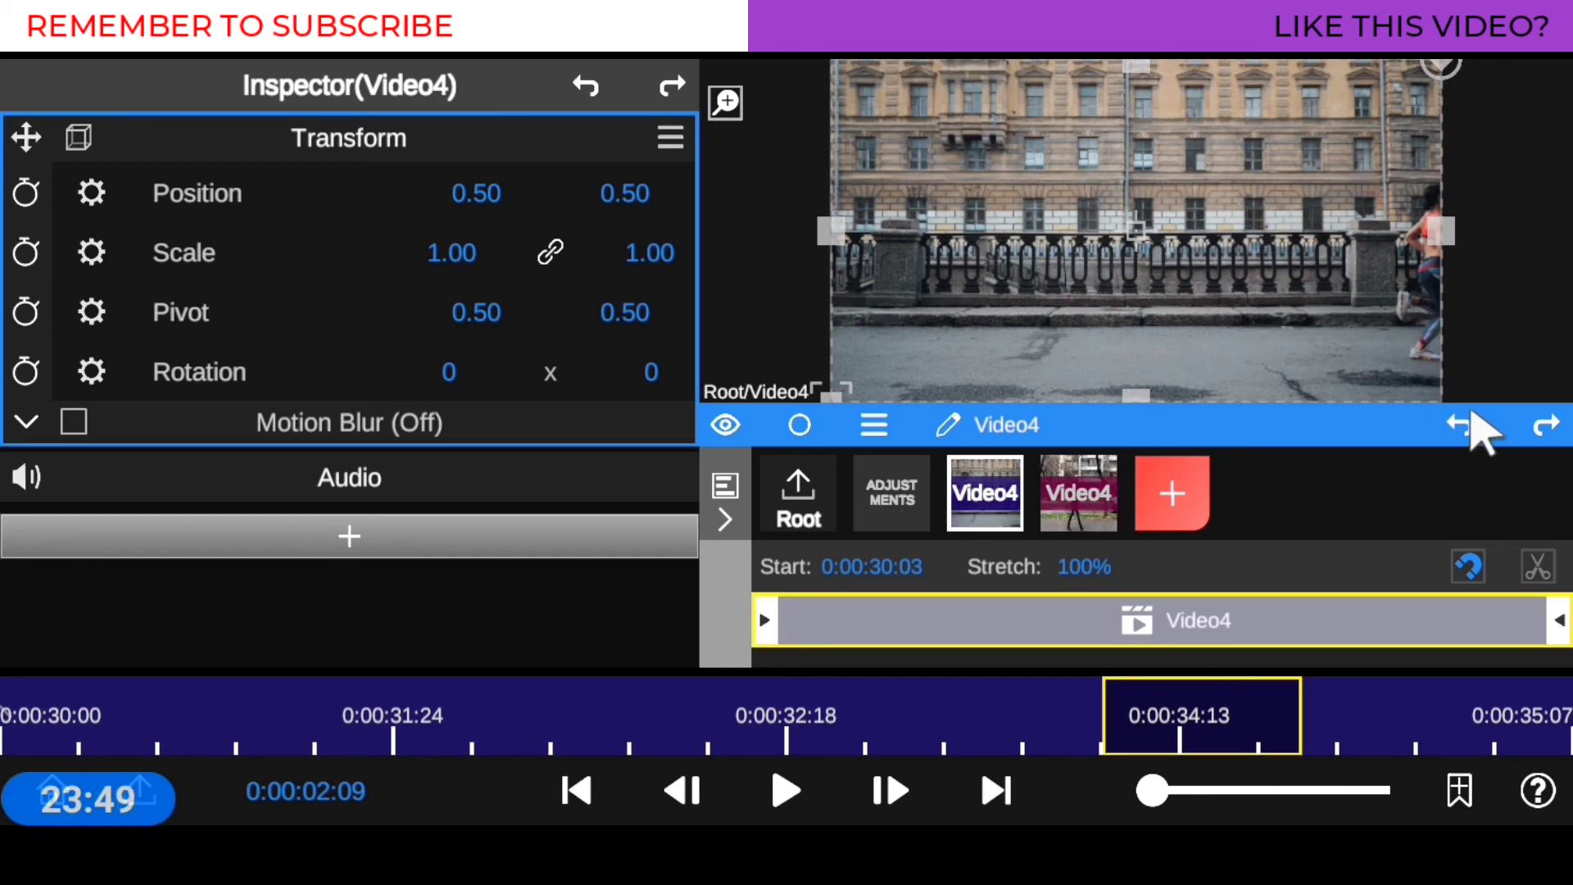